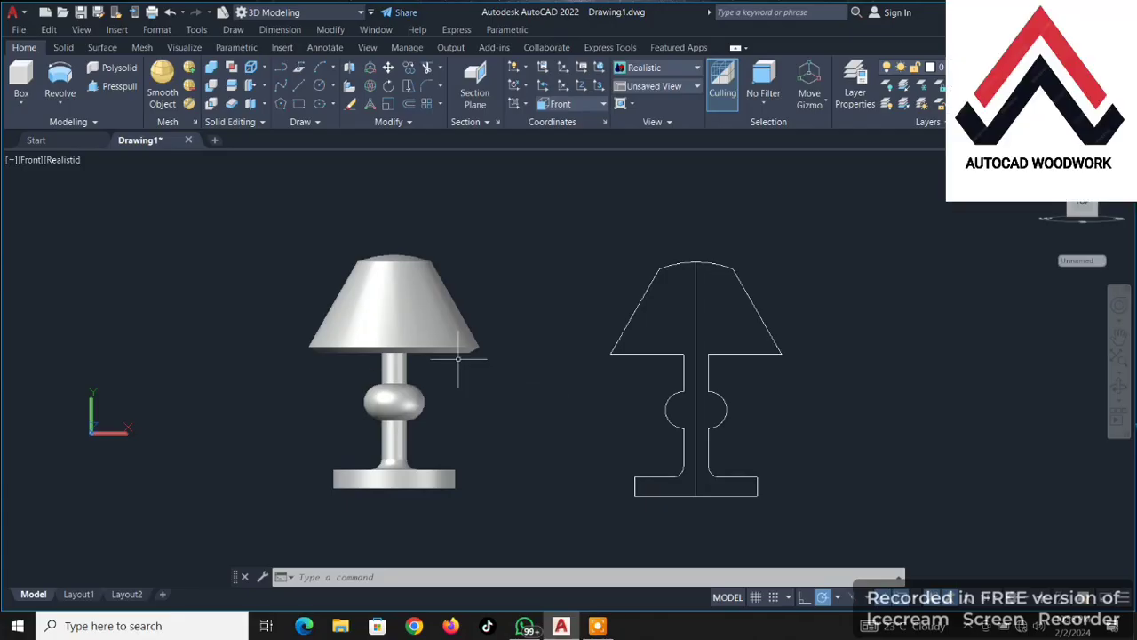
Switch the view to the SW Isometric preset.
{"action": "scroll", "coordinate": [458, 358], "scroll_direction": "up", "scroll_amount": 2}
{"action": "scroll", "coordinate": [455, 357], "scroll_direction": "down", "scroll_amount": 3}
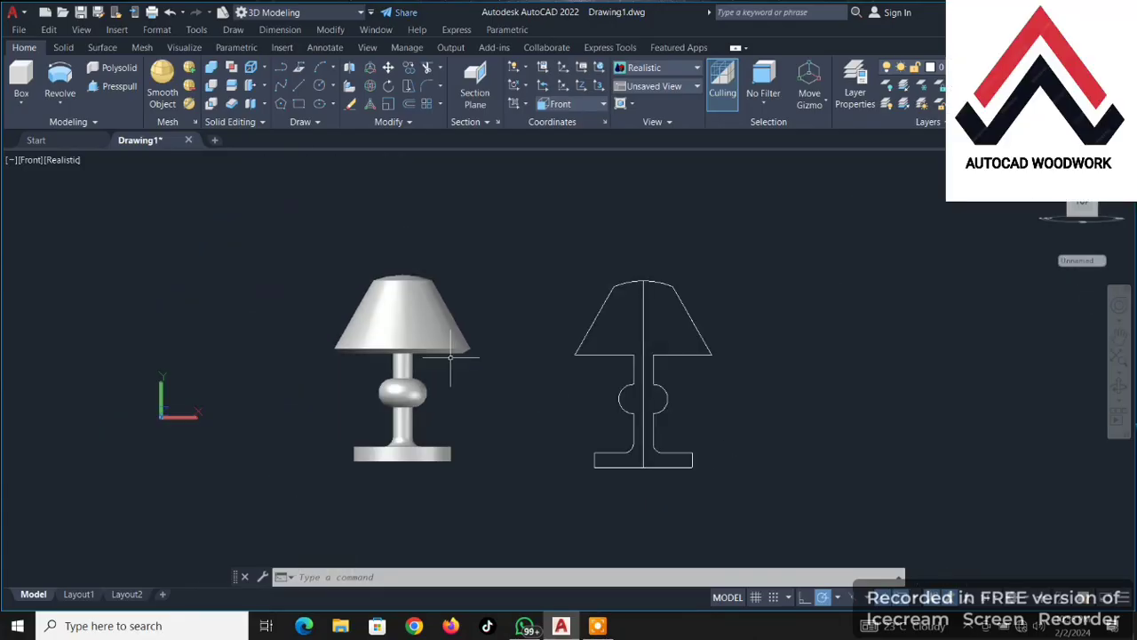
{"action": "left_click", "coordinate": [30, 161]}
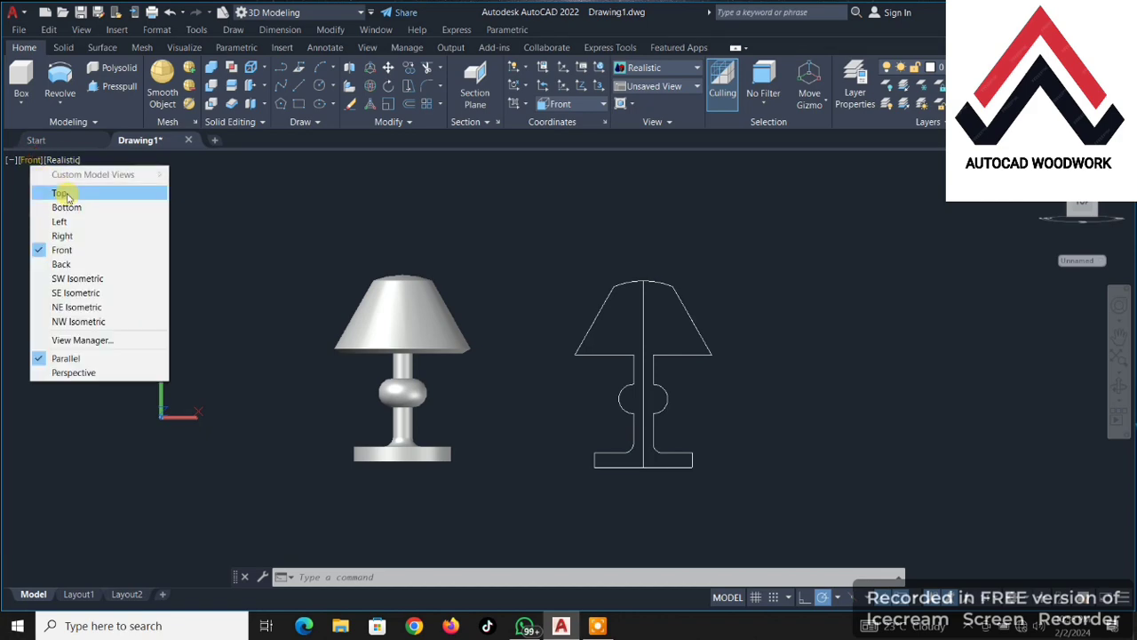
{"action": "left_click", "coordinate": [92, 277]}
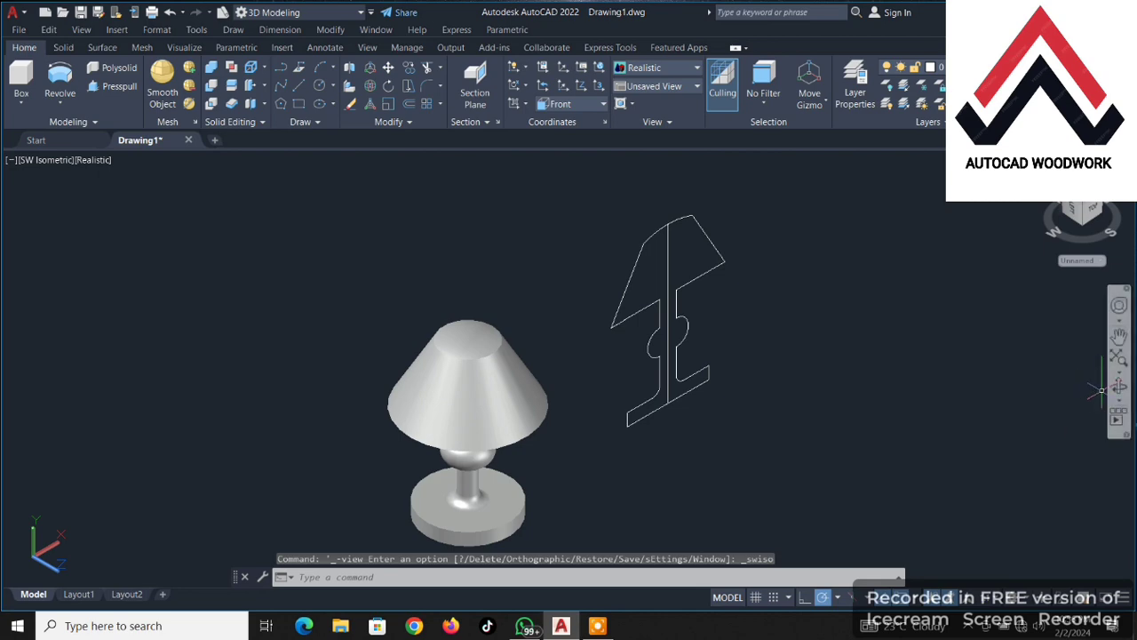
Orbit the lamps, then pan and zoom to an empty area of model space.
{"action": "left_click", "coordinate": [1114, 387]}
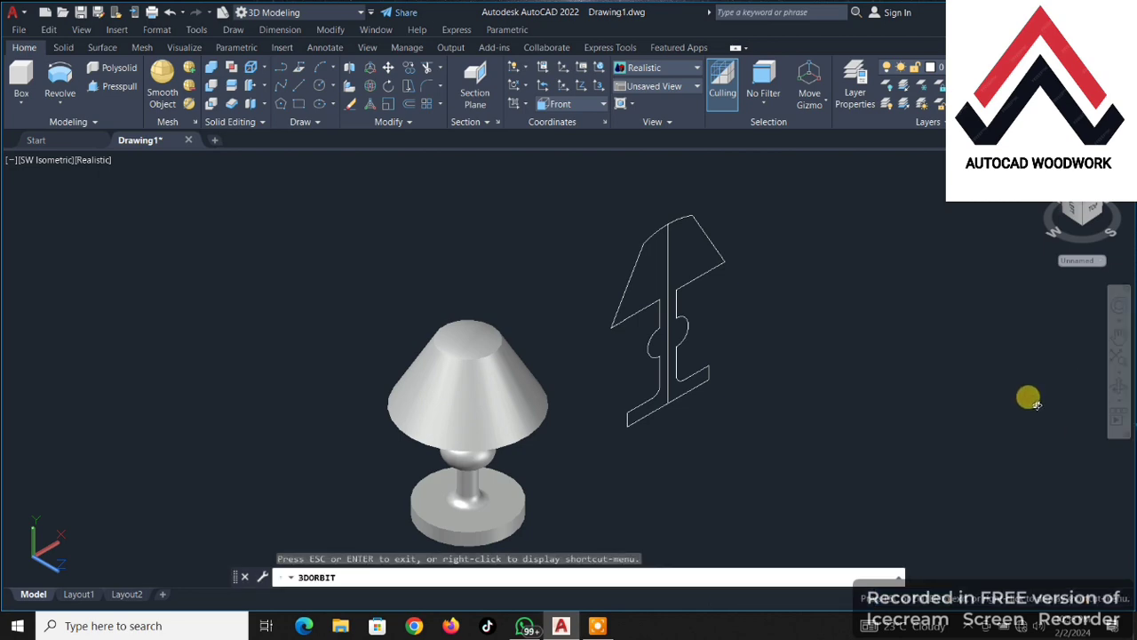
{"action": "mouse_move", "coordinate": [708, 424]}
{"action": "left_mouse_down"}
{"action": "mouse_move", "coordinate": [543, 245]}
{"action": "mouse_move", "coordinate": [487, 317]}
{"action": "mouse_move", "coordinate": [580, 380]}
{"action": "left_mouse_up"}
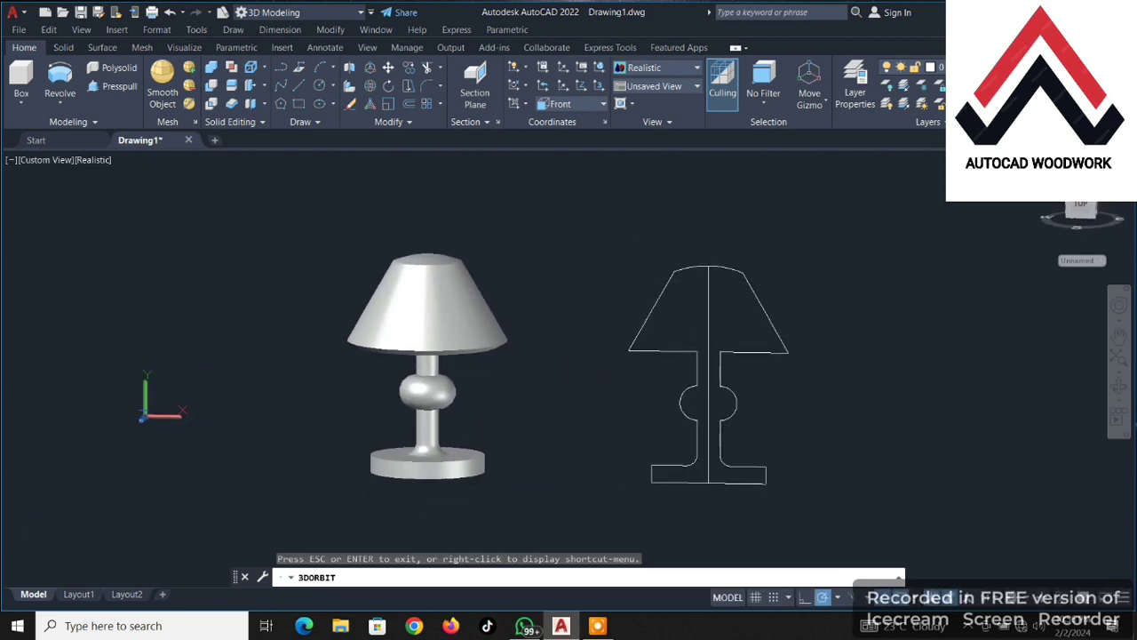
{"action": "key", "text": "Escape"}
{"action": "scroll", "coordinate": [579, 380], "scroll_direction": "down", "scroll_amount": 5}
{"action": "mouse_move", "coordinate": [540, 458]}
{"action": "middle_mouse_down"}
{"action": "mouse_move", "coordinate": [533, 436]}
{"action": "mouse_move", "coordinate": [152, 394]}
{"action": "middle_mouse_up"}
{"action": "scroll", "coordinate": [353, 369], "scroll_direction": "up", "scroll_amount": 3}
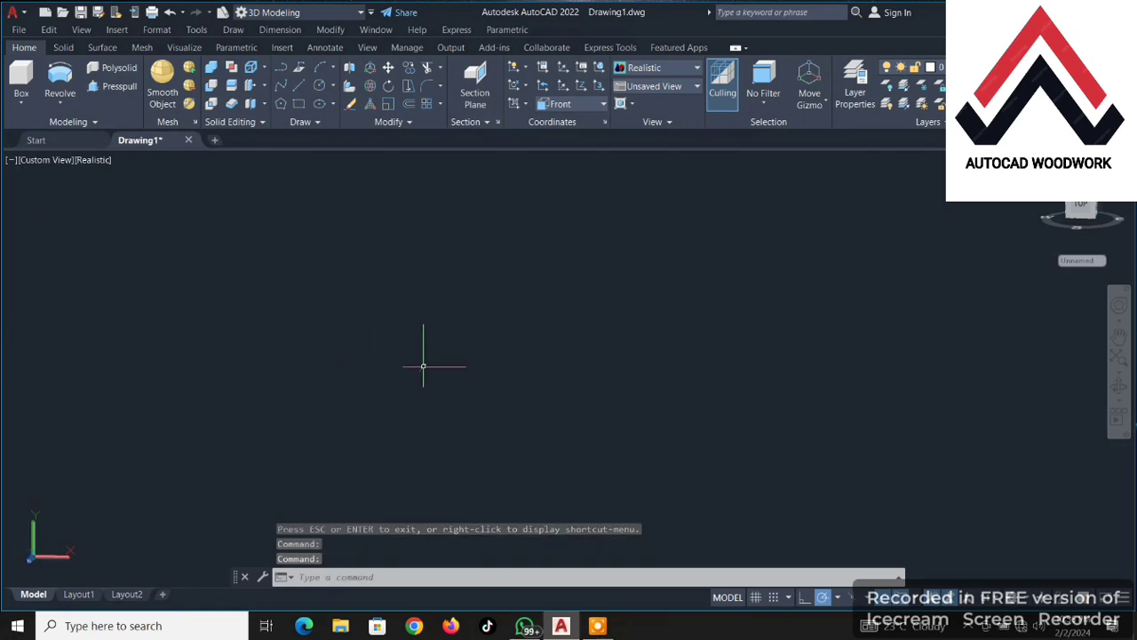
Draw a 100-unit horizontal line in the empty area with Ortho turned on.
{"action": "left_click", "coordinate": [305, 88]}
{"action": "left_click", "coordinate": [347, 371]}
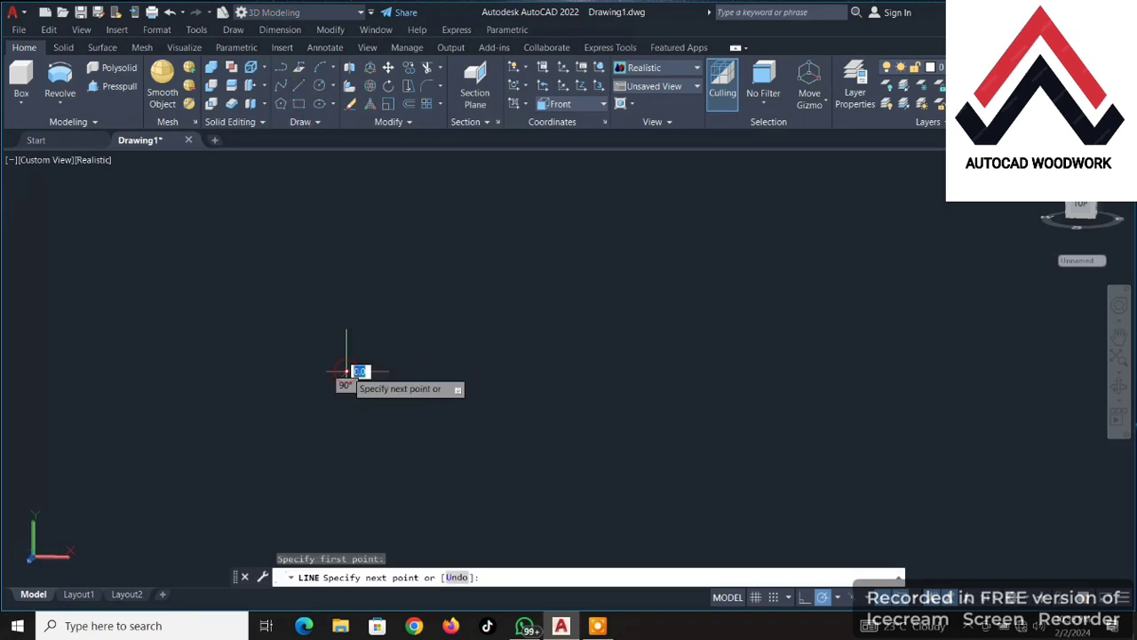
{"action": "left_click", "coordinate": [805, 599]}
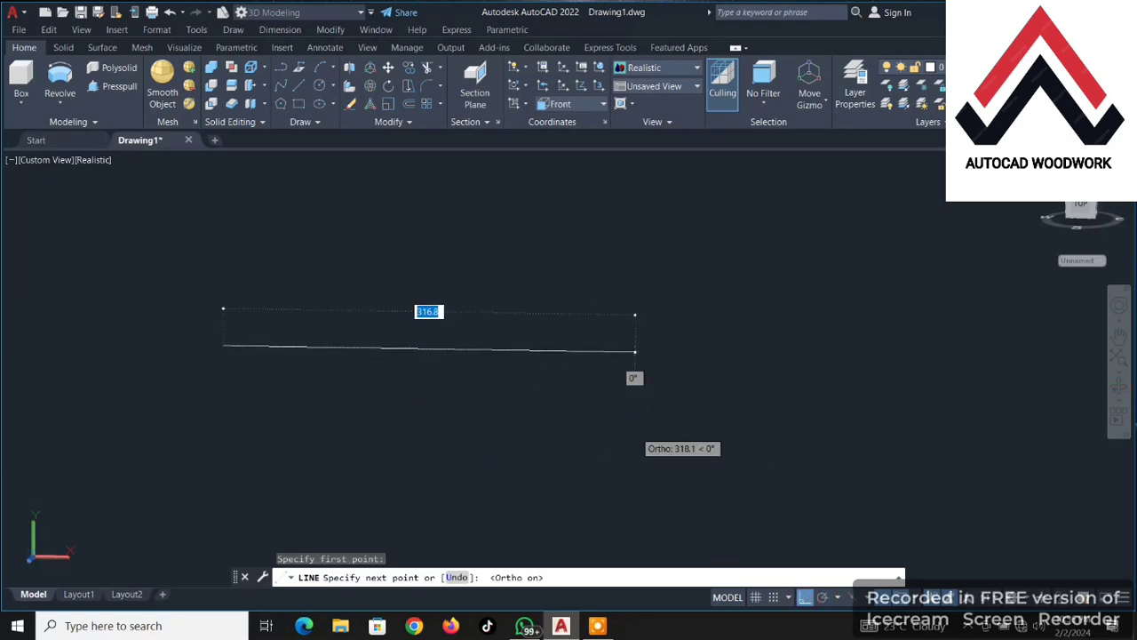
{"action": "scroll", "coordinate": [644, 428], "scroll_direction": "up", "scroll_amount": 2}
{"action": "type", "text": "100"}
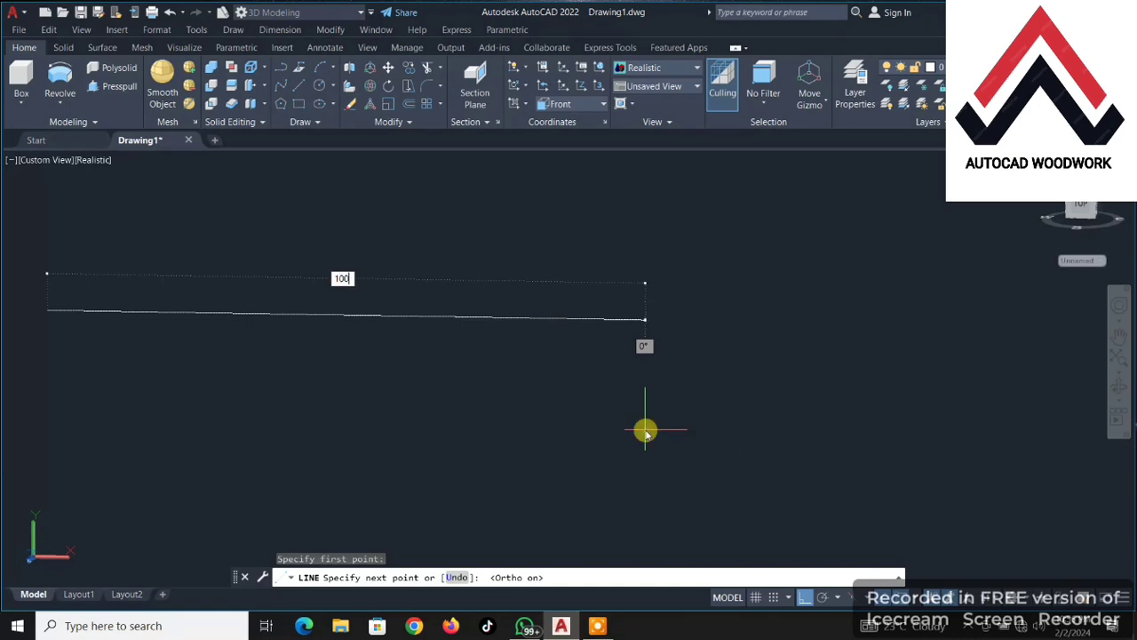
{"action": "key", "text": "Return"}
{"action": "right_click", "coordinate": [678, 420]}
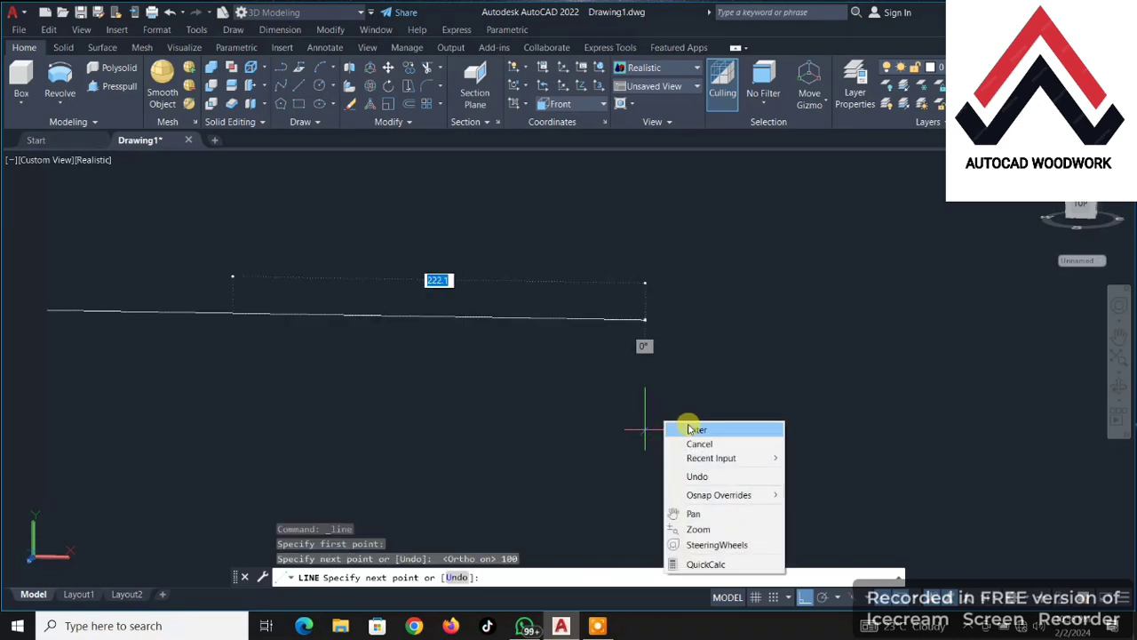
{"action": "left_click", "coordinate": [695, 429]}
{"action": "scroll", "coordinate": [354, 368], "scroll_direction": "down", "scroll_amount": 3}
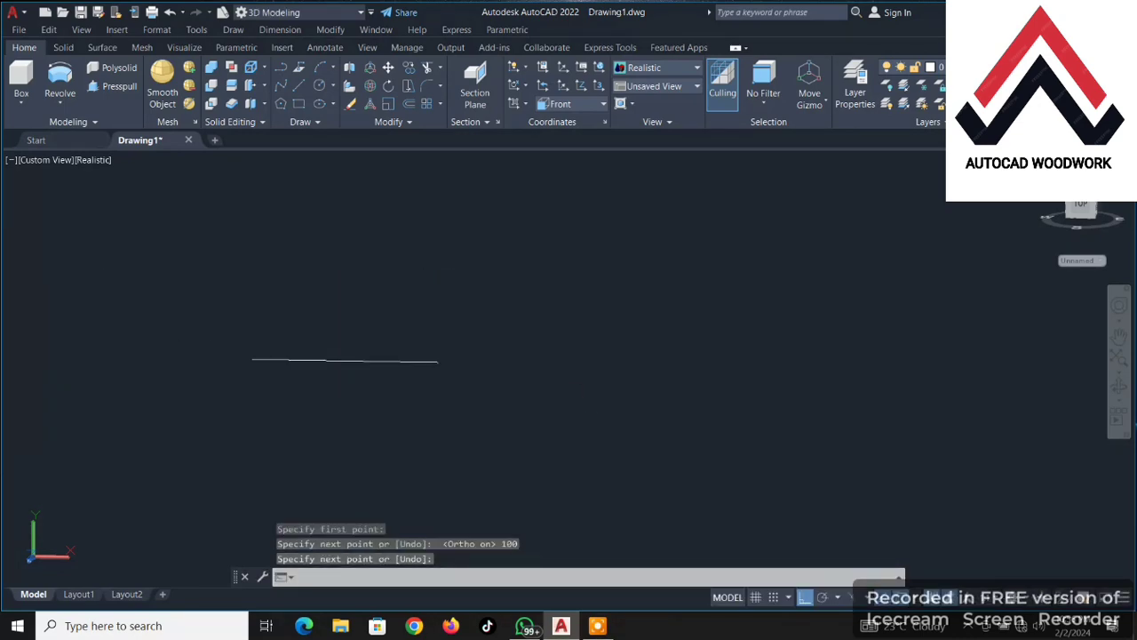
{"action": "scroll", "coordinate": [364, 362], "scroll_direction": "up", "scroll_amount": 2}
{"action": "scroll", "coordinate": [382, 358], "scroll_direction": "up", "scroll_amount": 3}
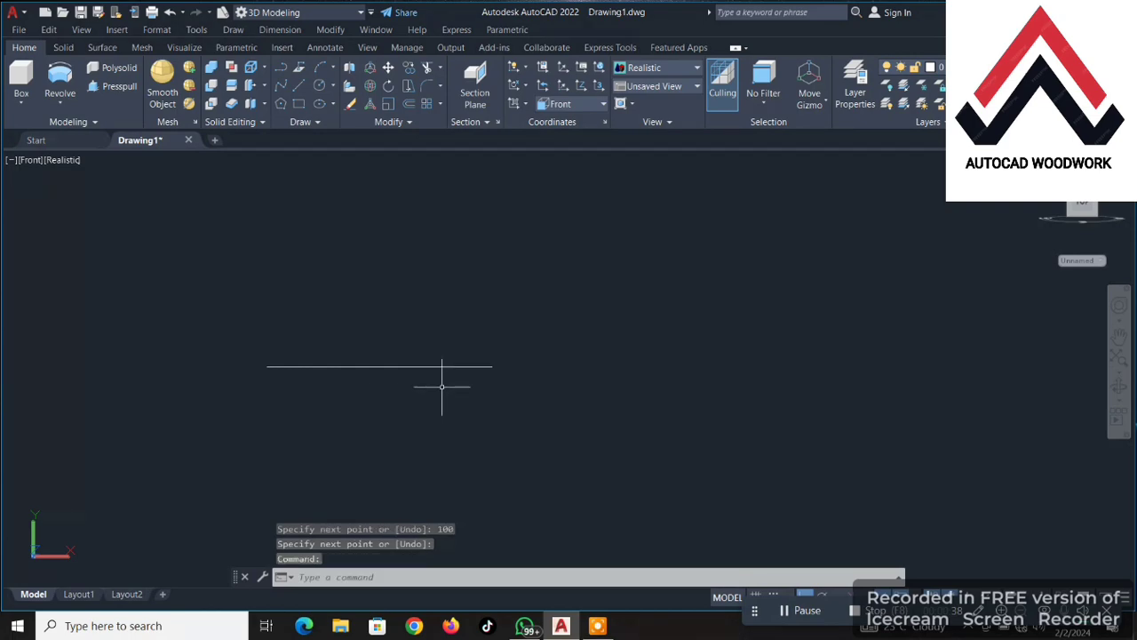
Select the line and start an offset at distance 15, ending it without a copy.
{"action": "left_click", "coordinate": [441, 388]}
{"action": "left_click", "coordinate": [418, 304]}
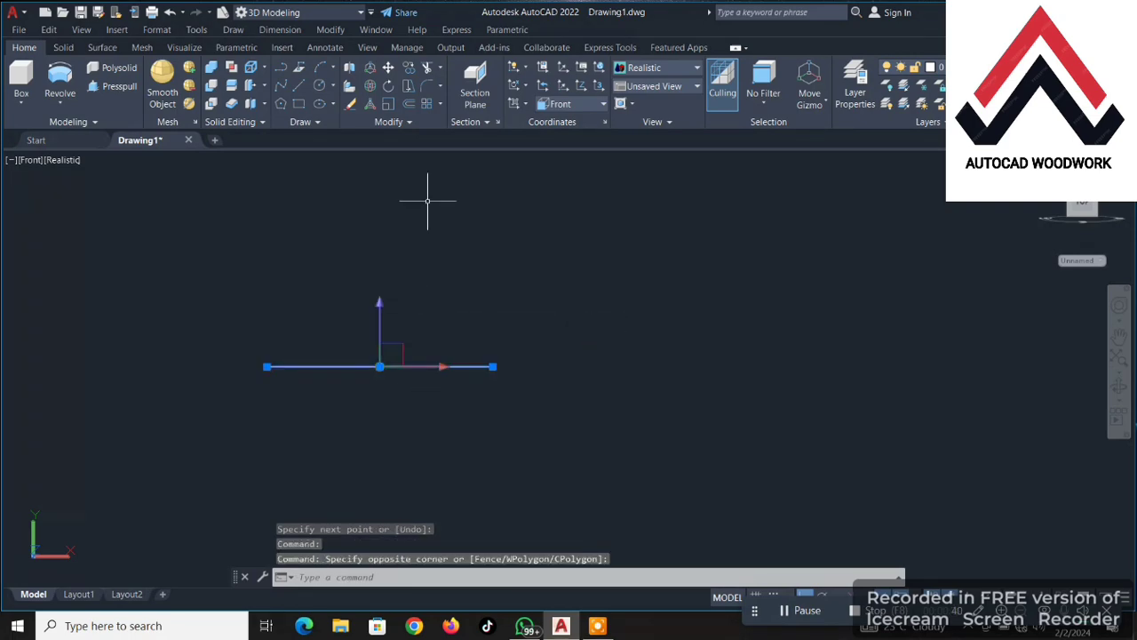
{"action": "left_click", "coordinate": [413, 104]}
{"action": "type", "text": "15"}
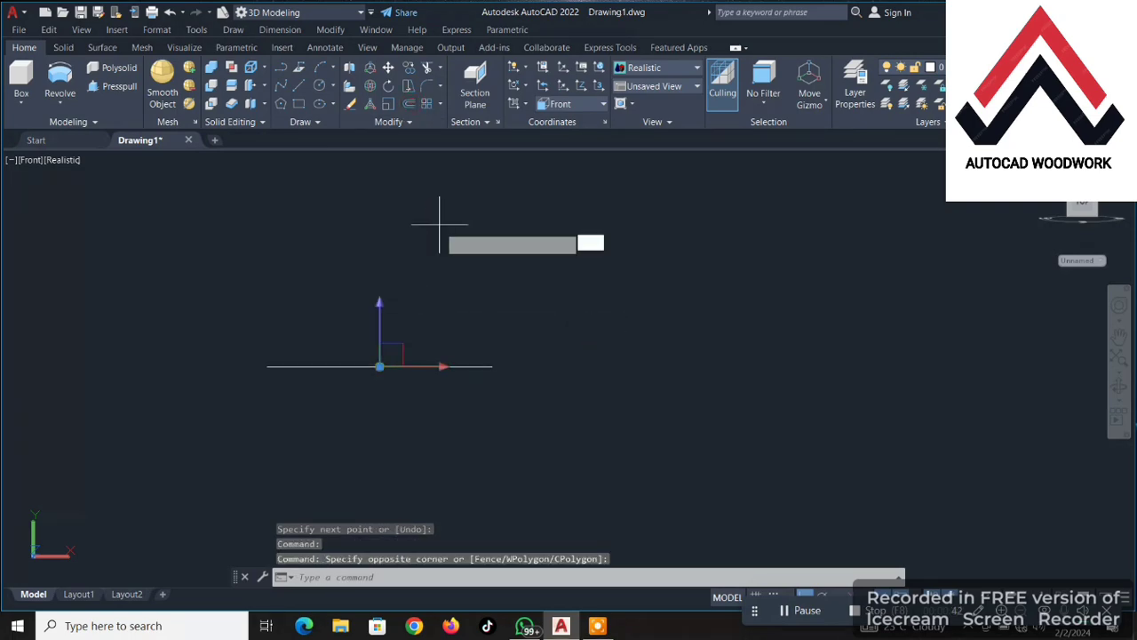
{"action": "key", "text": "Return"}
{"action": "right_click", "coordinate": [435, 285]}
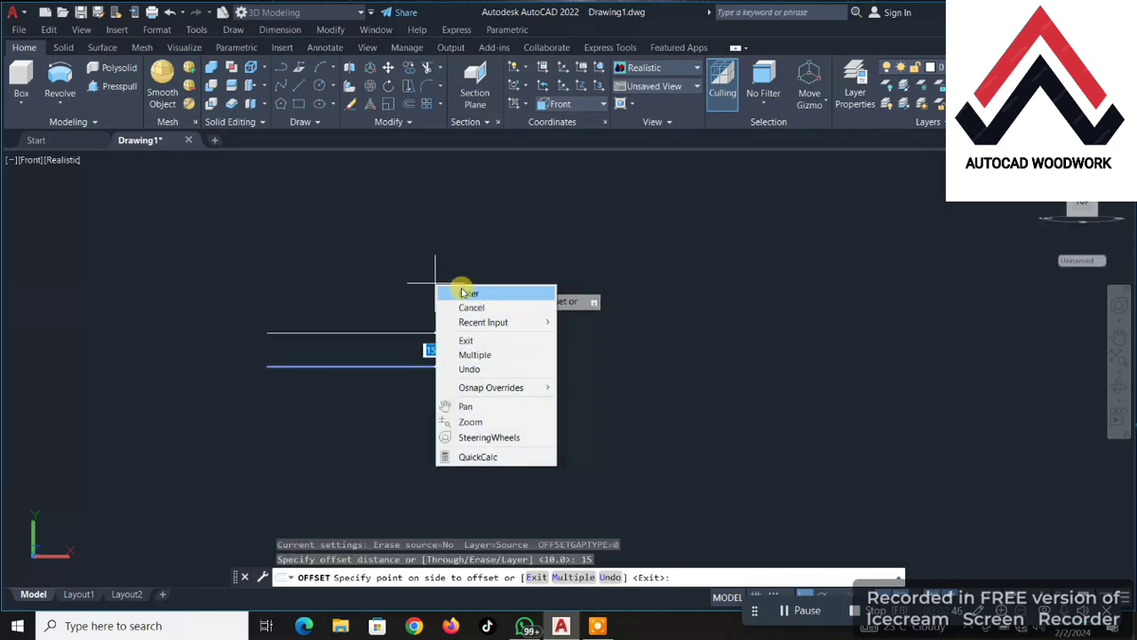
{"action": "left_click", "coordinate": [463, 292]}
Offset the horizontal line 15 units upward.
{"action": "left_click", "coordinate": [432, 385]}
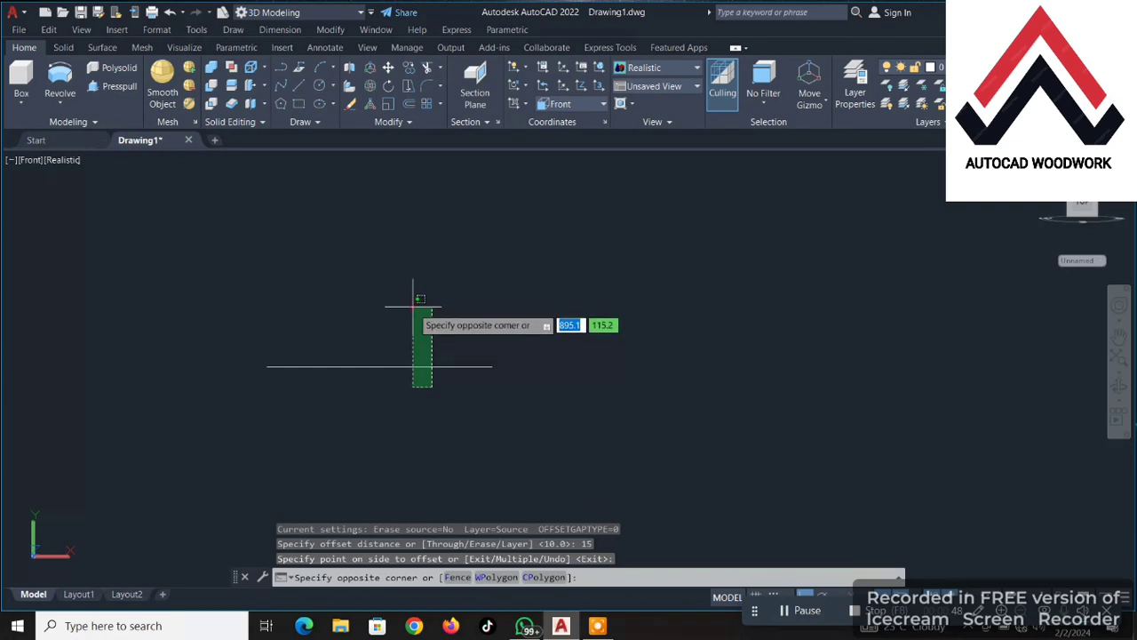
{"action": "left_click", "coordinate": [414, 304]}
{"action": "type", "text": "o"}
{"action": "key", "text": "Return"}
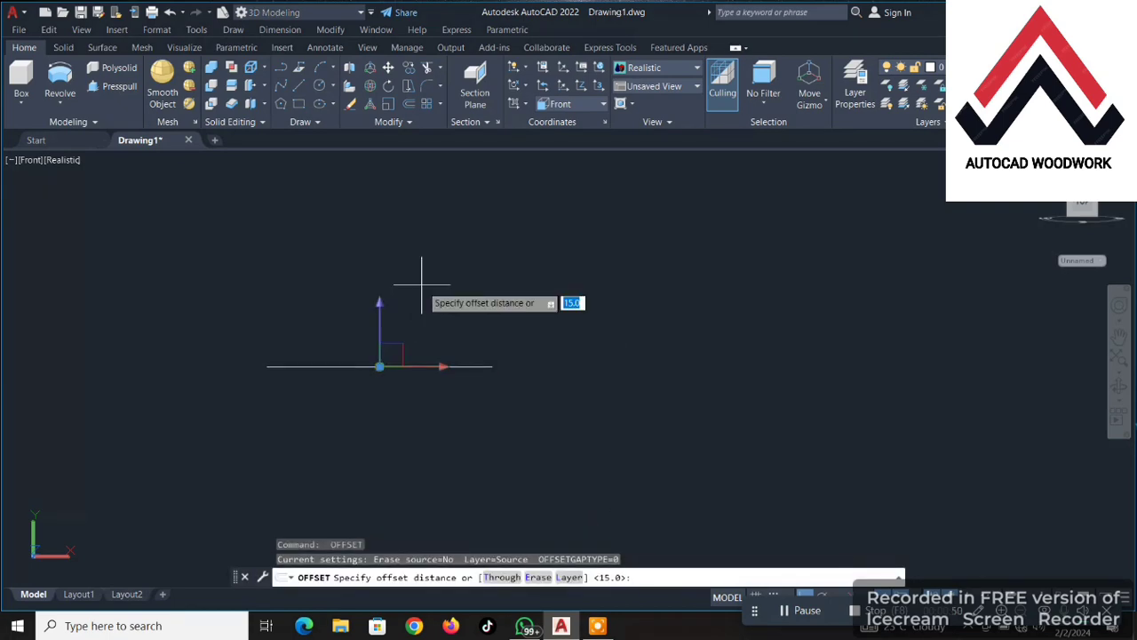
{"action": "key", "text": "Return"}
{"action": "left_click", "coordinate": [425, 300]}
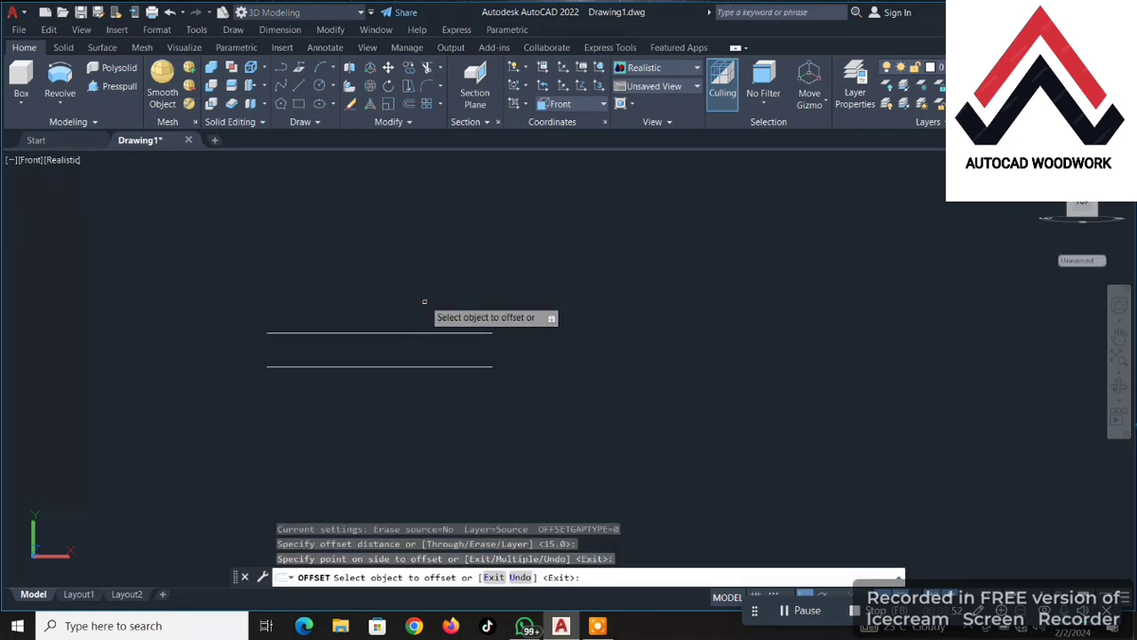
Offset the lower line 190 units upward.
{"action": "left_click", "coordinate": [419, 365]}
{"action": "type", "text": "190"}
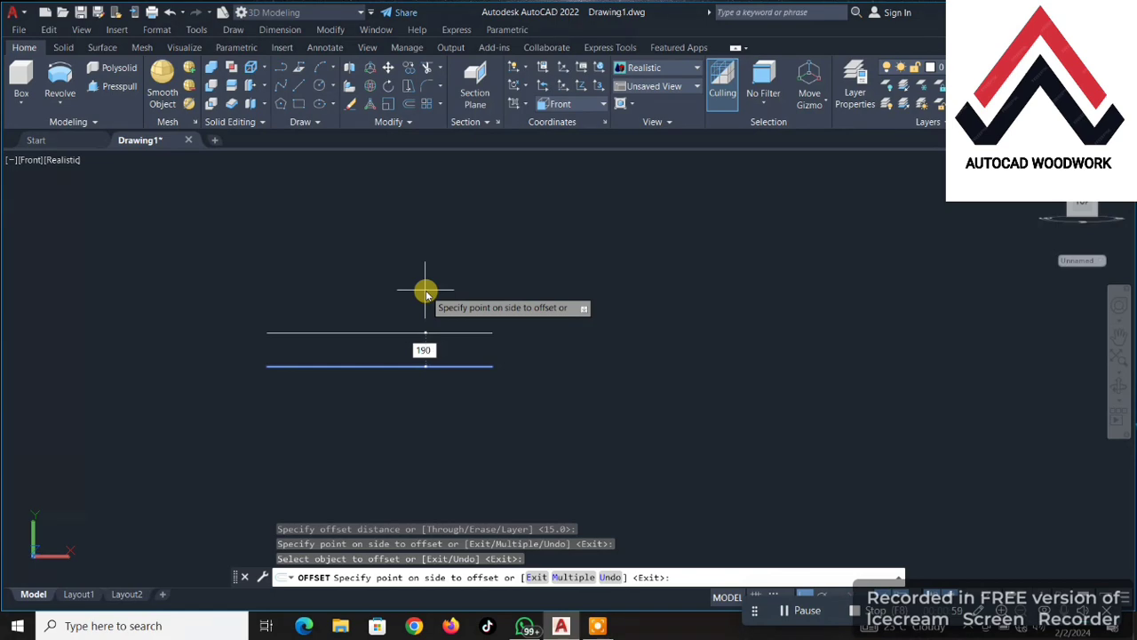
{"action": "key", "text": "Return"}
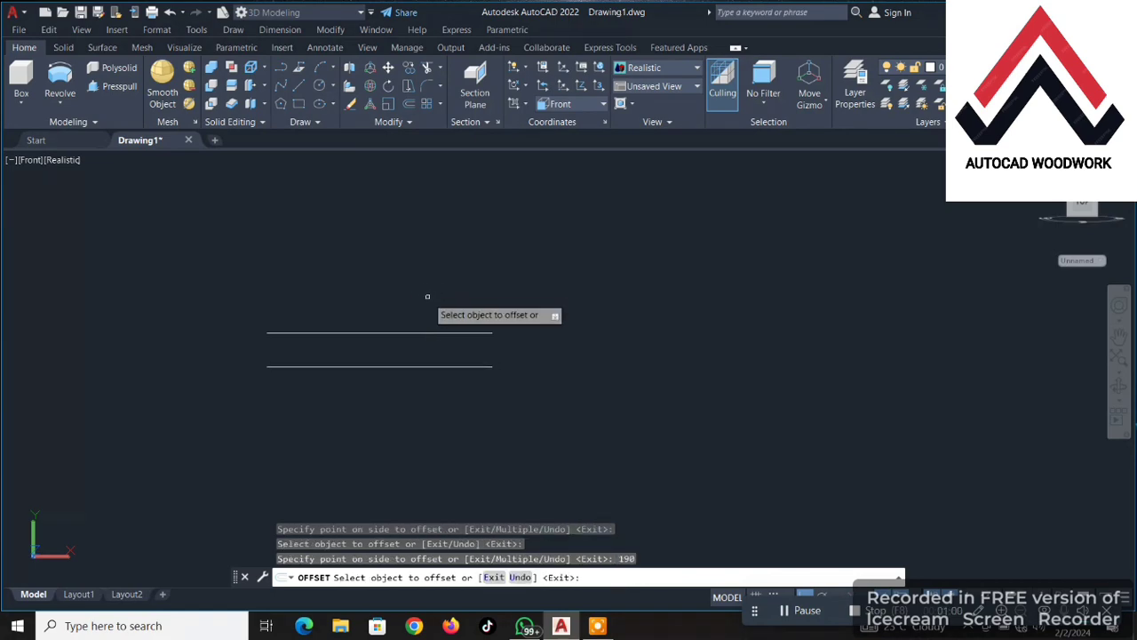
{"action": "scroll", "coordinate": [428, 298], "scroll_direction": "down", "scroll_amount": 2}
{"action": "middle_click_drag", "start_coordinate": [428, 298], "coordinate": [523, 424]}
{"action": "scroll", "coordinate": [475, 339], "scroll_direction": "up", "scroll_amount": 3}
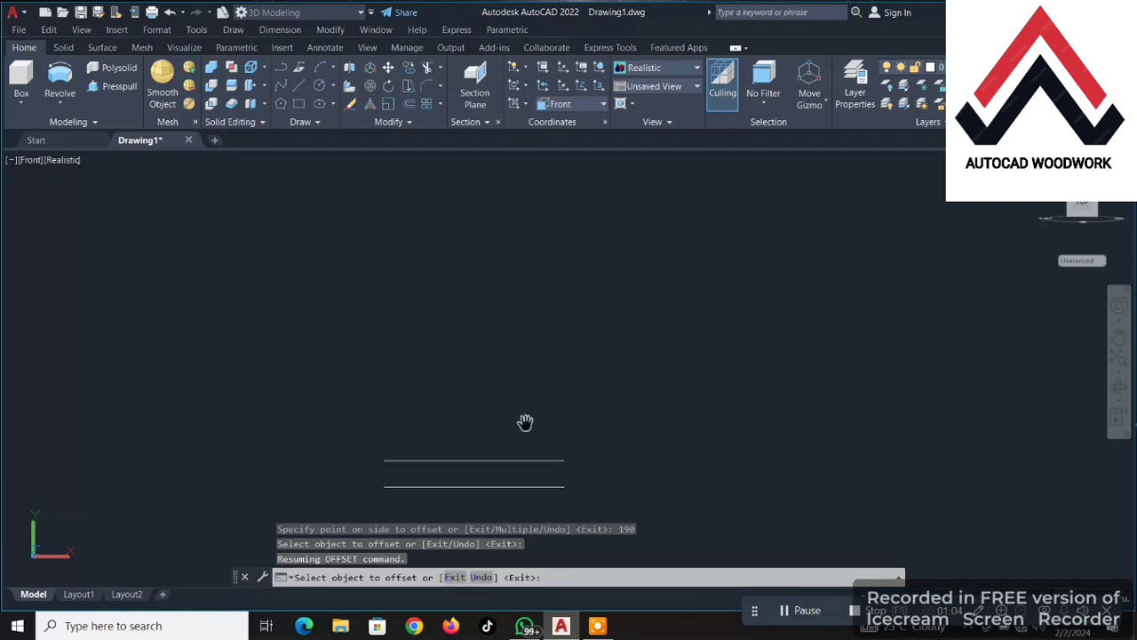
{"action": "scroll", "coordinate": [533, 418], "scroll_direction": "down", "scroll_amount": 2}
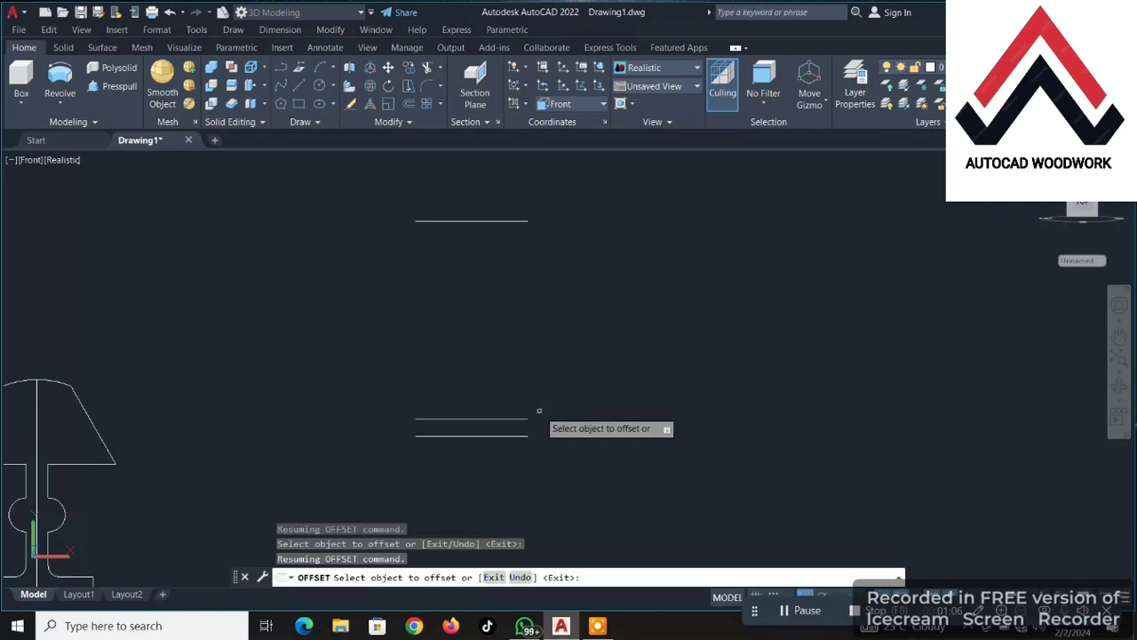
{"action": "key", "text": "Escape"}
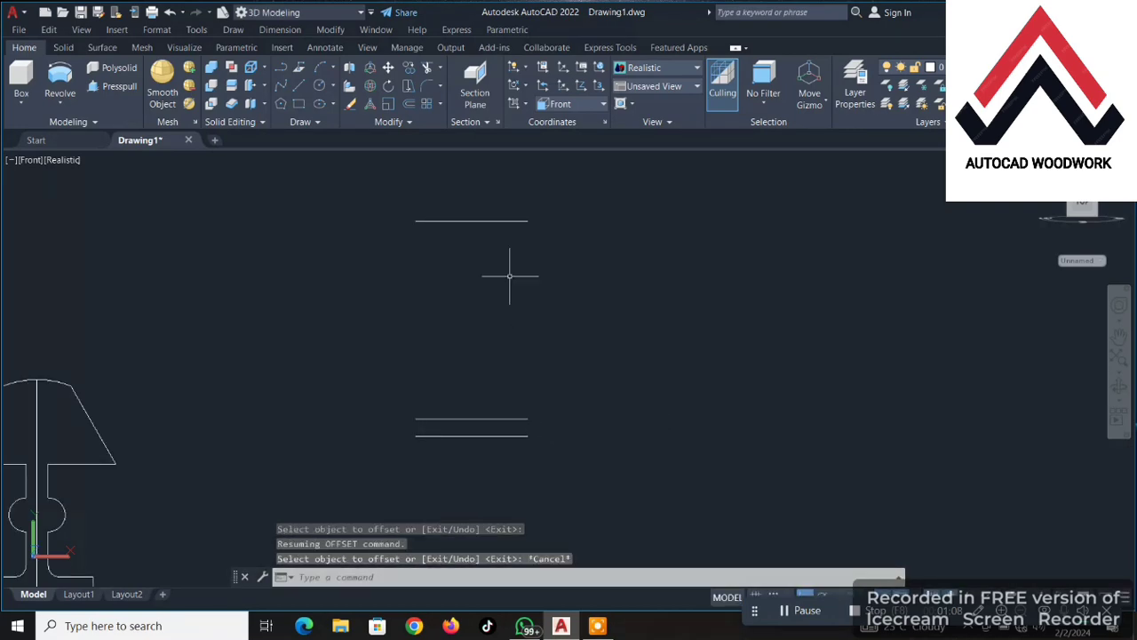
Offset the top line 75 units downward.
{"action": "left_click", "coordinate": [507, 272]}
{"action": "left_click", "coordinate": [467, 190]}
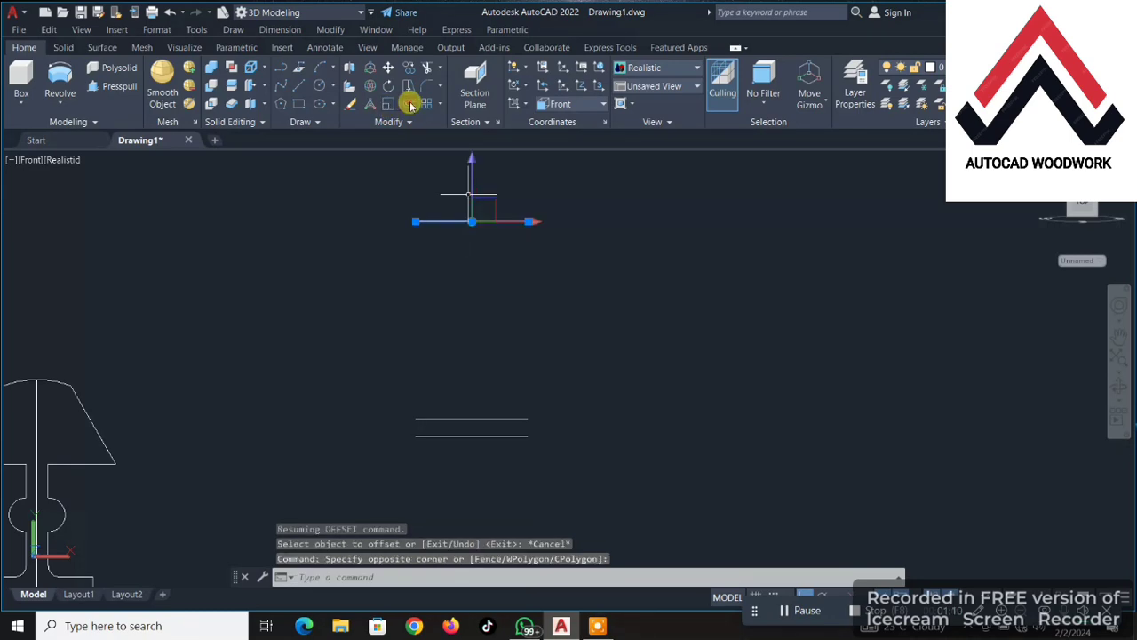
{"action": "left_click", "coordinate": [410, 103]}
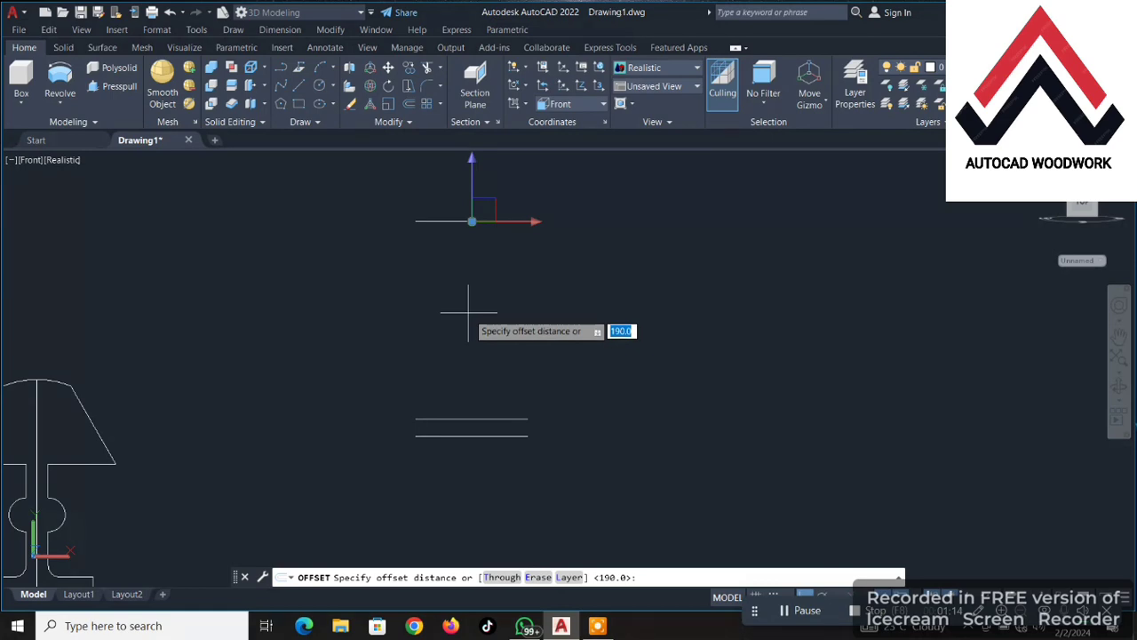
{"action": "key", "text": "Return"}
{"action": "left_click", "coordinate": [471, 220]}
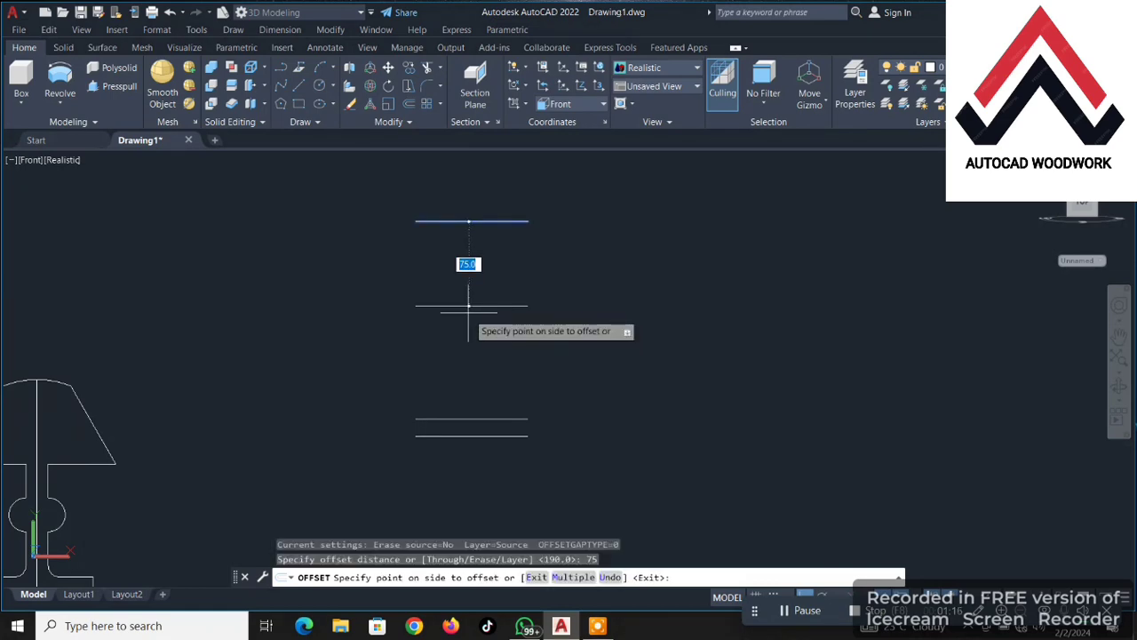
{"action": "left_click", "coordinate": [467, 264]}
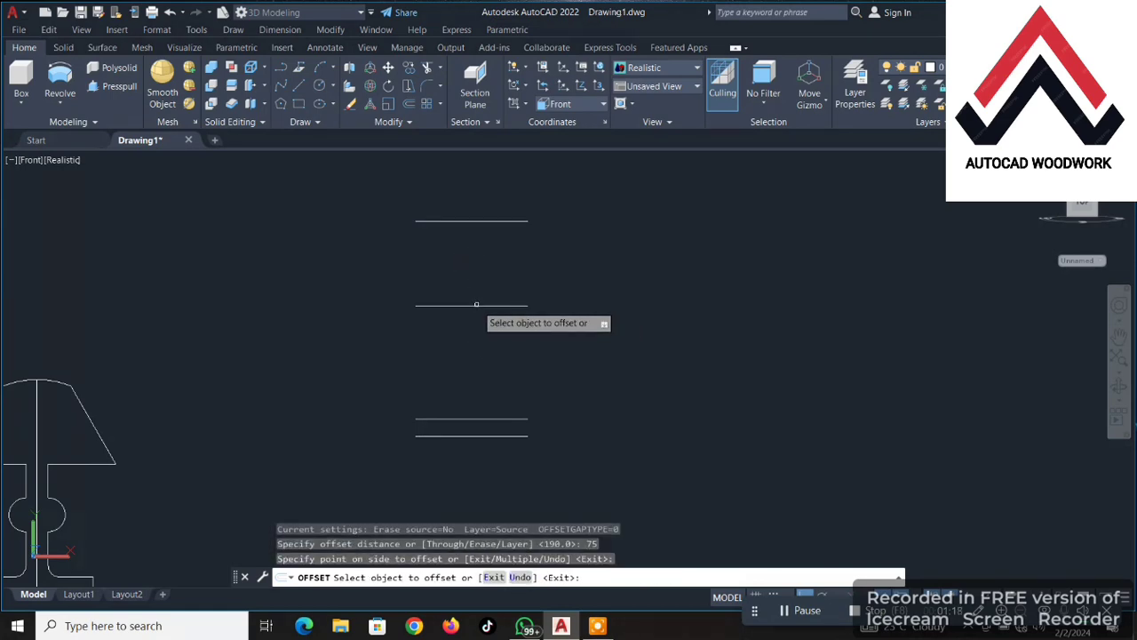
Add further parallel copies offset 30 and 15 units, then centre the guides in view.
{"action": "left_click", "coordinate": [471, 305]}
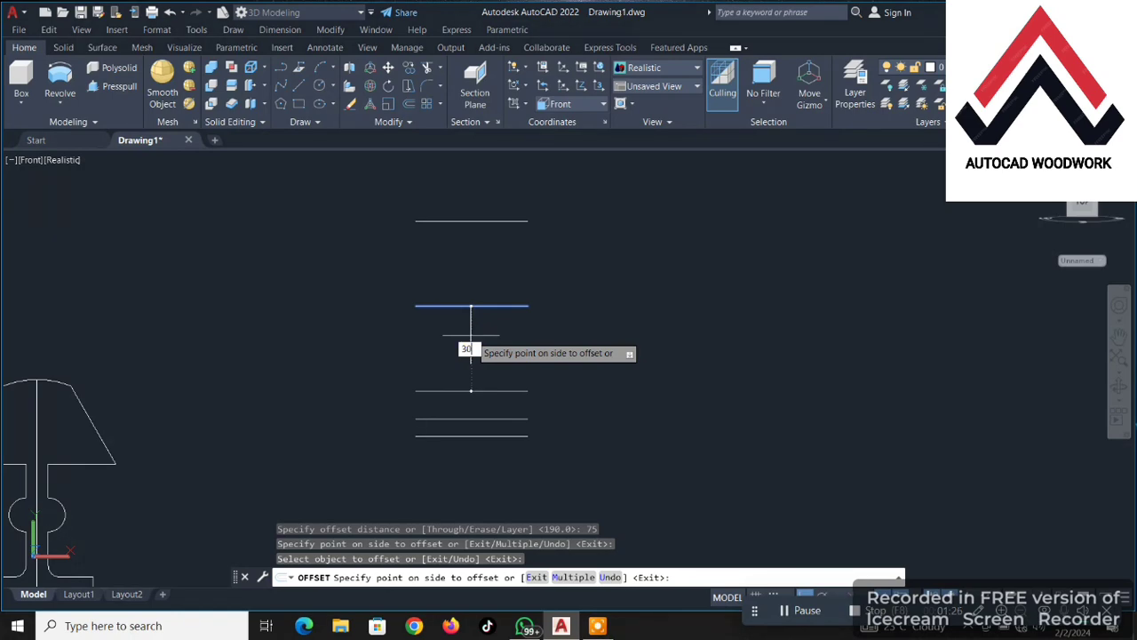
{"action": "key", "text": "Return"}
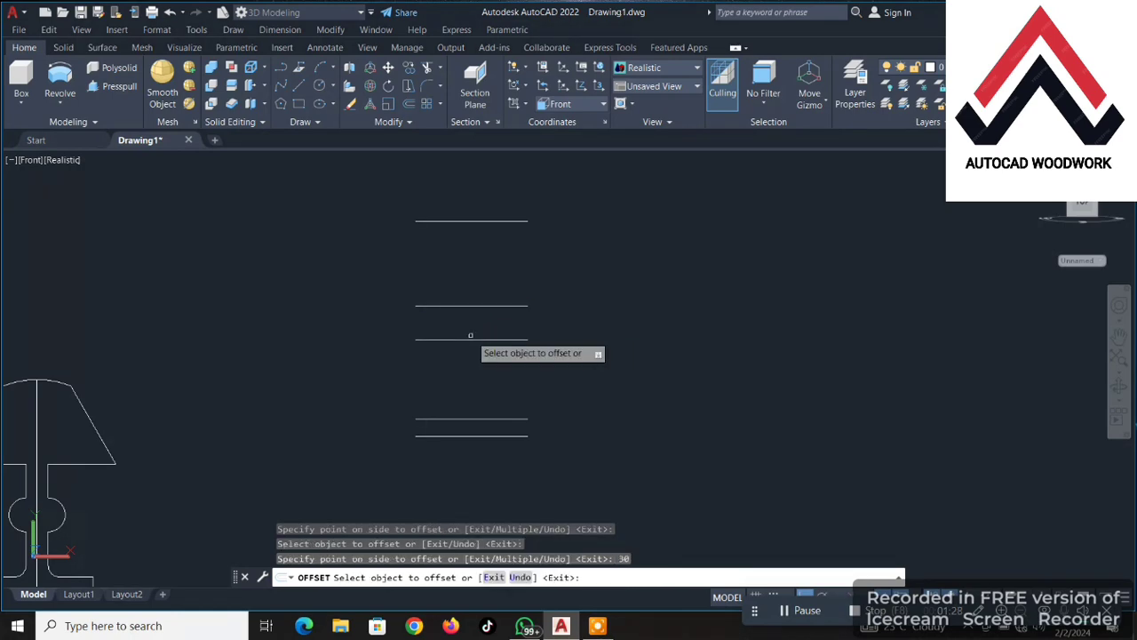
{"action": "left_click", "coordinate": [471, 337]}
{"action": "type", "text": "15"}
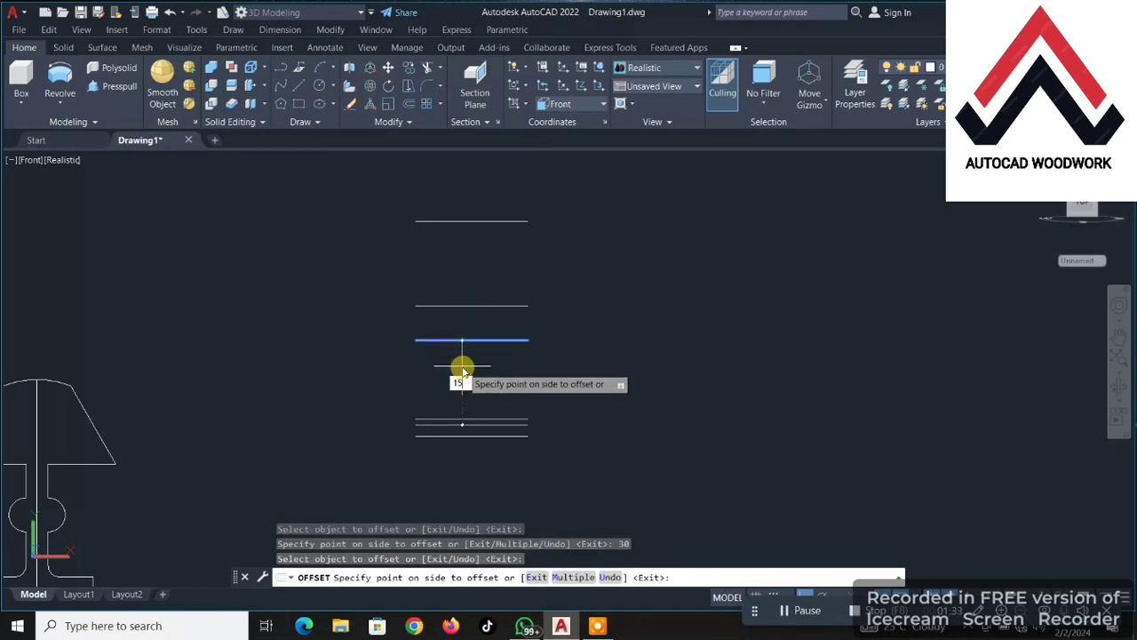
{"action": "key", "text": "Return"}
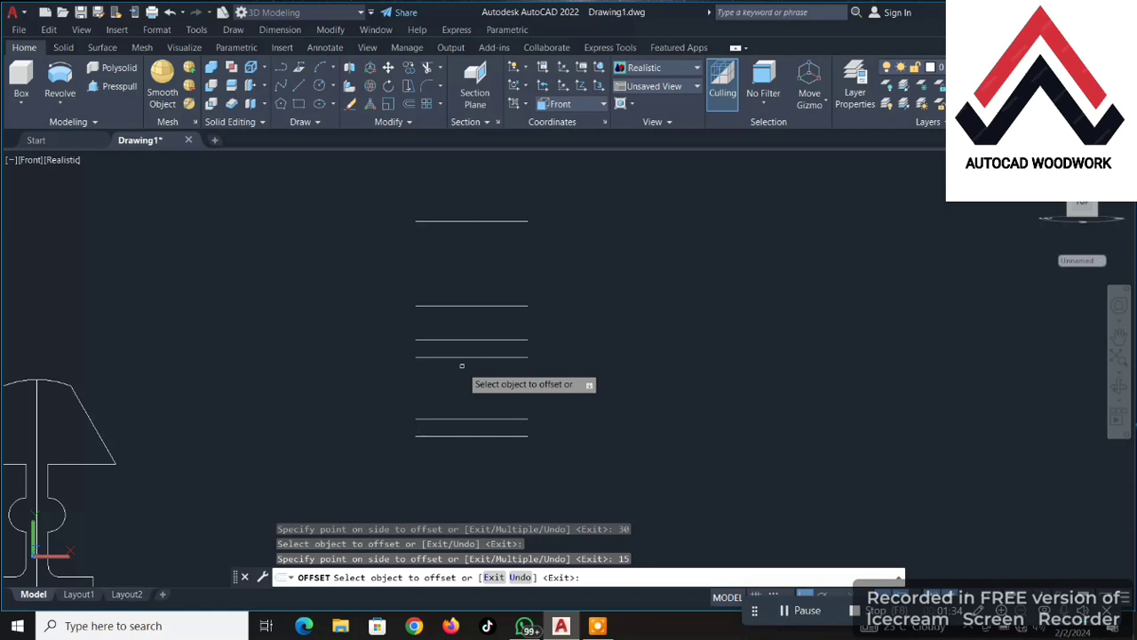
{"action": "key", "text": "Escape"}
{"action": "scroll", "coordinate": [460, 361], "scroll_direction": "up", "scroll_amount": 2}
{"action": "middle_click_drag", "start_coordinate": [465, 321], "coordinate": [467, 340]}
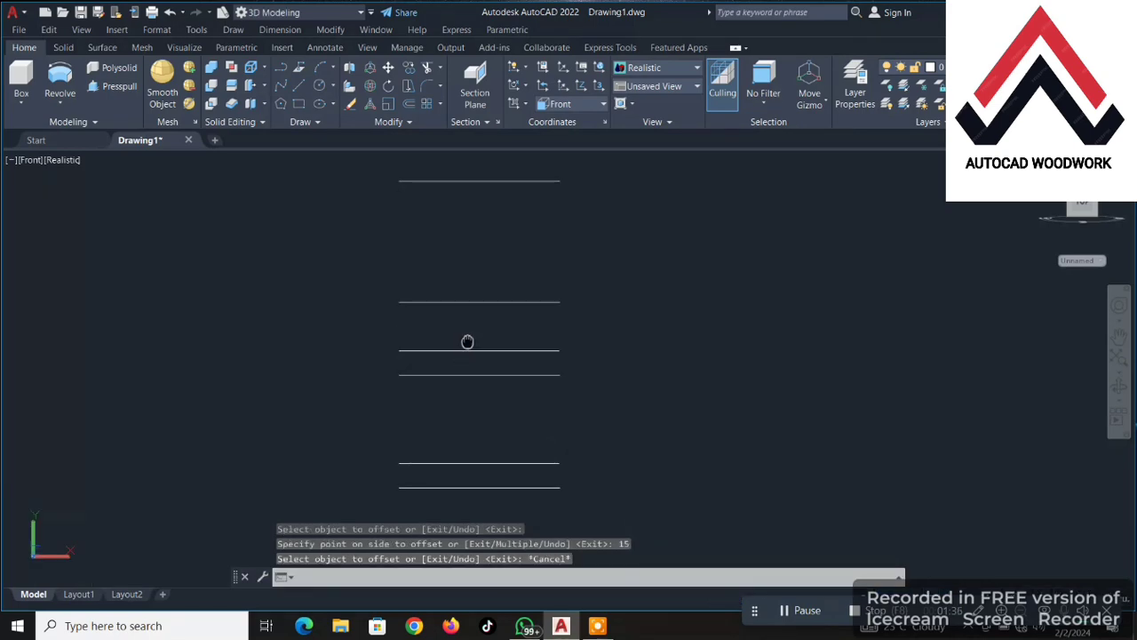
Draw a vertical line from the bottom line's midpoint up to the top line.
{"action": "left_click", "coordinate": [300, 90]}
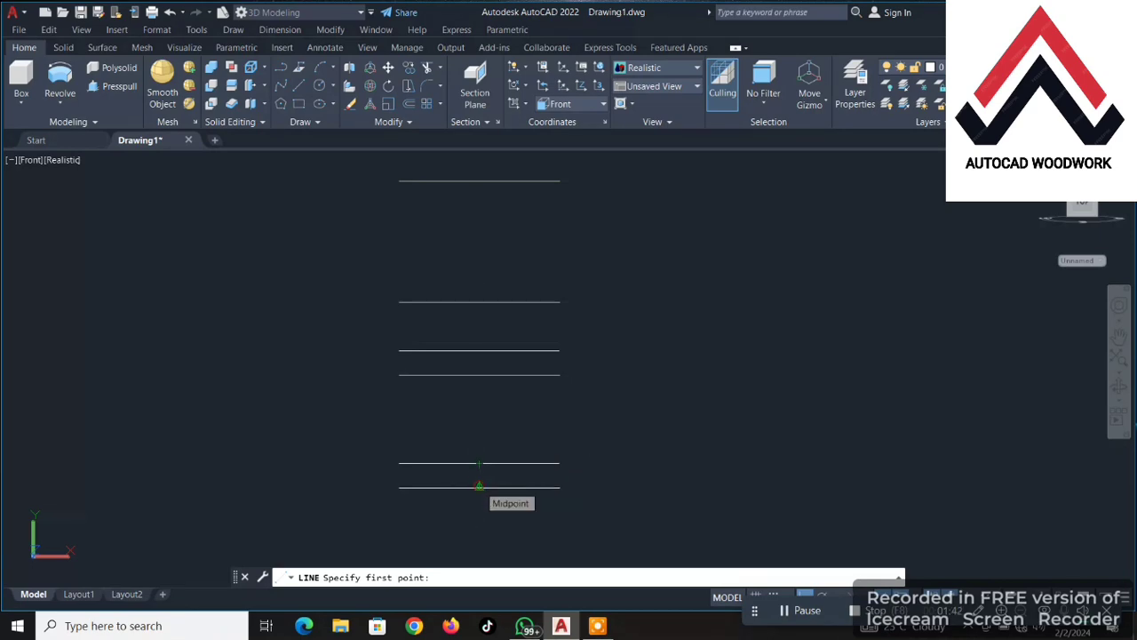
{"action": "left_click", "coordinate": [479, 487]}
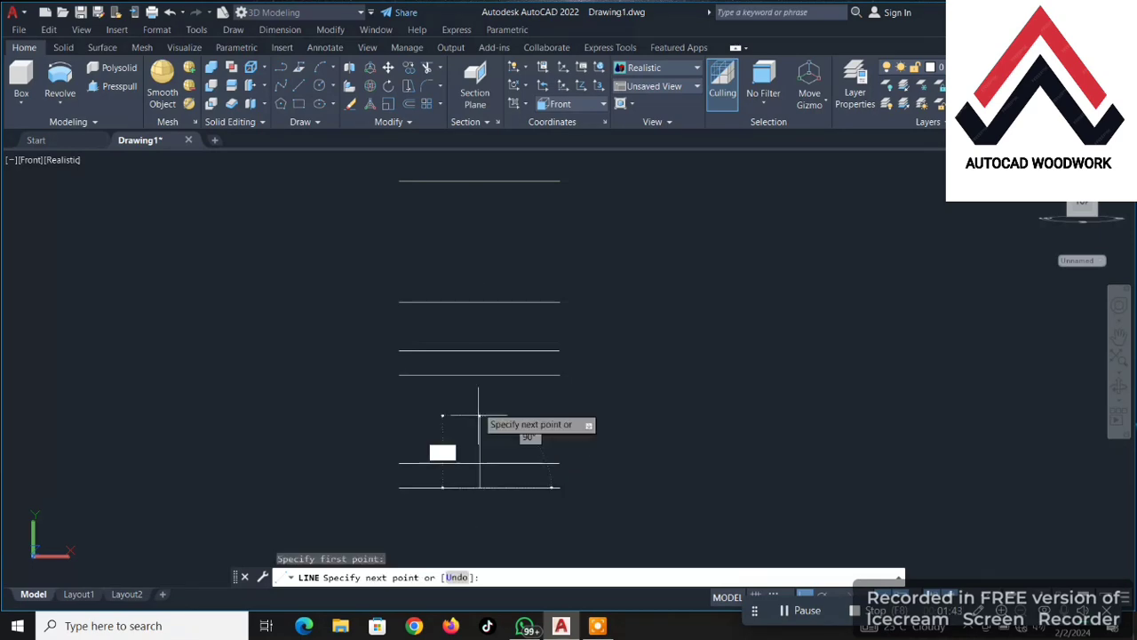
{"action": "left_click", "coordinate": [479, 181]}
{"action": "right_click", "coordinate": [480, 181]}
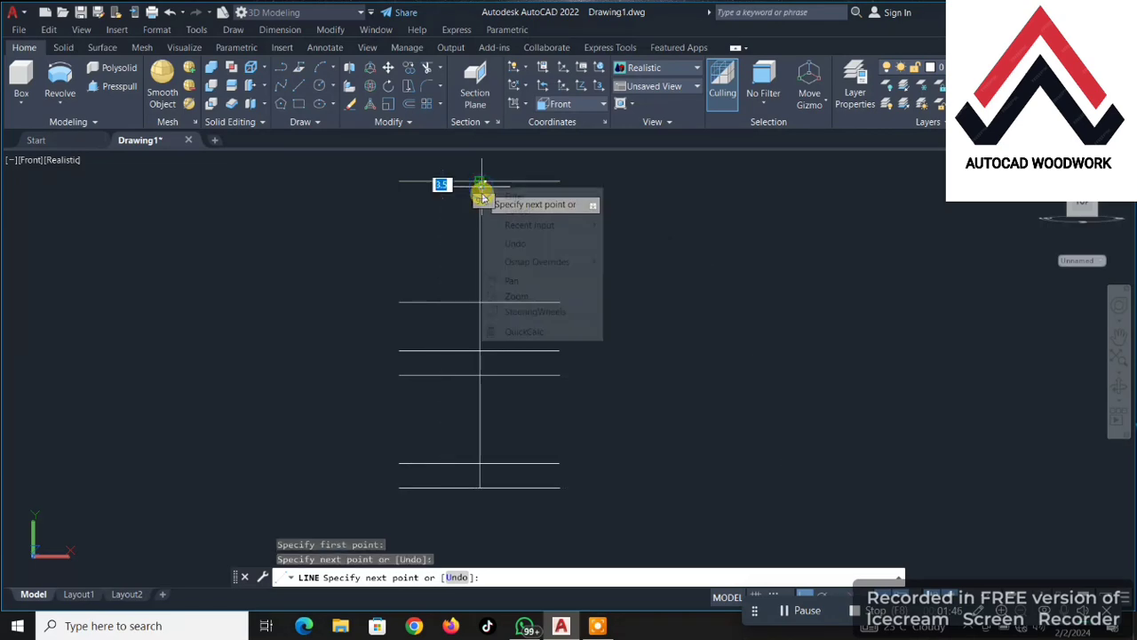
{"action": "left_click", "coordinate": [502, 193]}
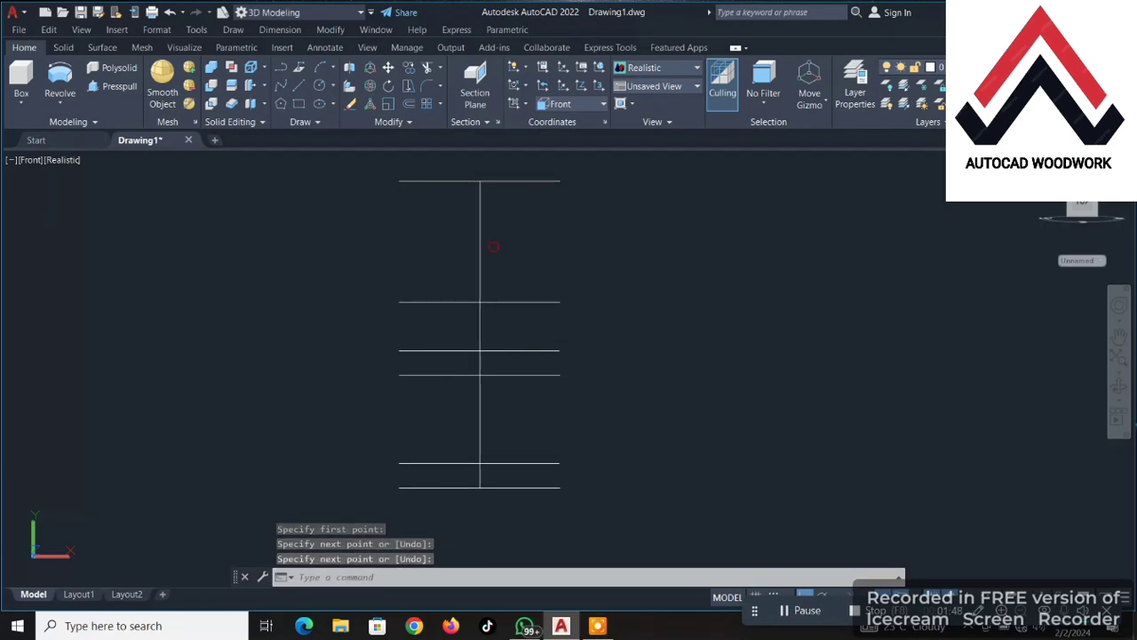
Offset the vertical centre line 10 units to the right and 10 to the left.
{"action": "left_click", "coordinate": [524, 222]}
{"action": "left_click", "coordinate": [445, 236]}
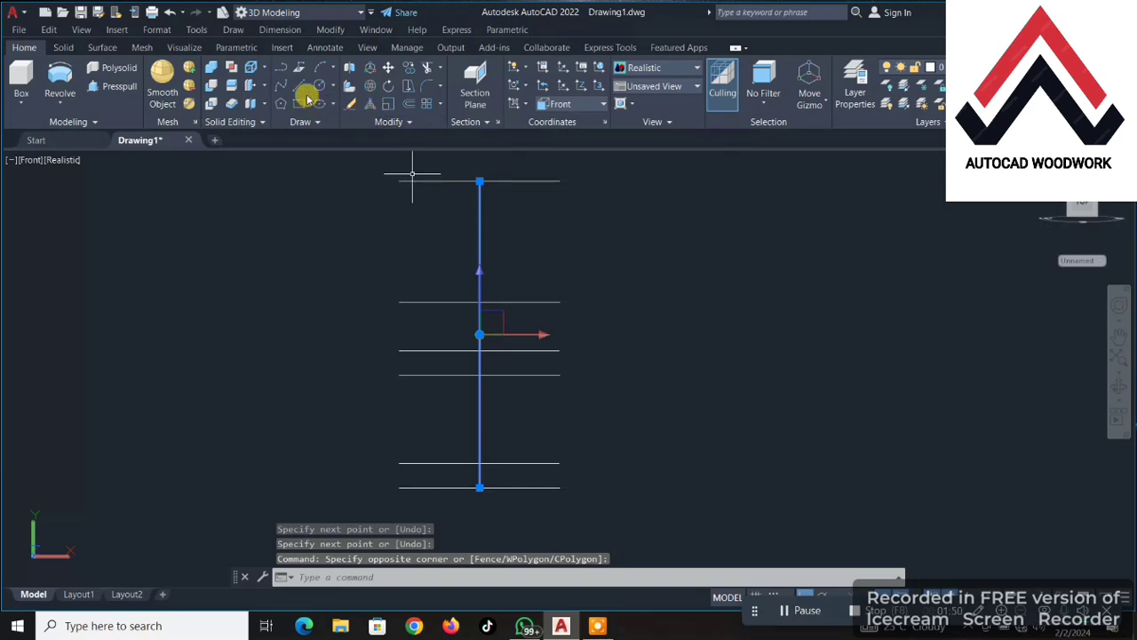
{"action": "left_click", "coordinate": [408, 105]}
{"action": "type", "text": "10"}
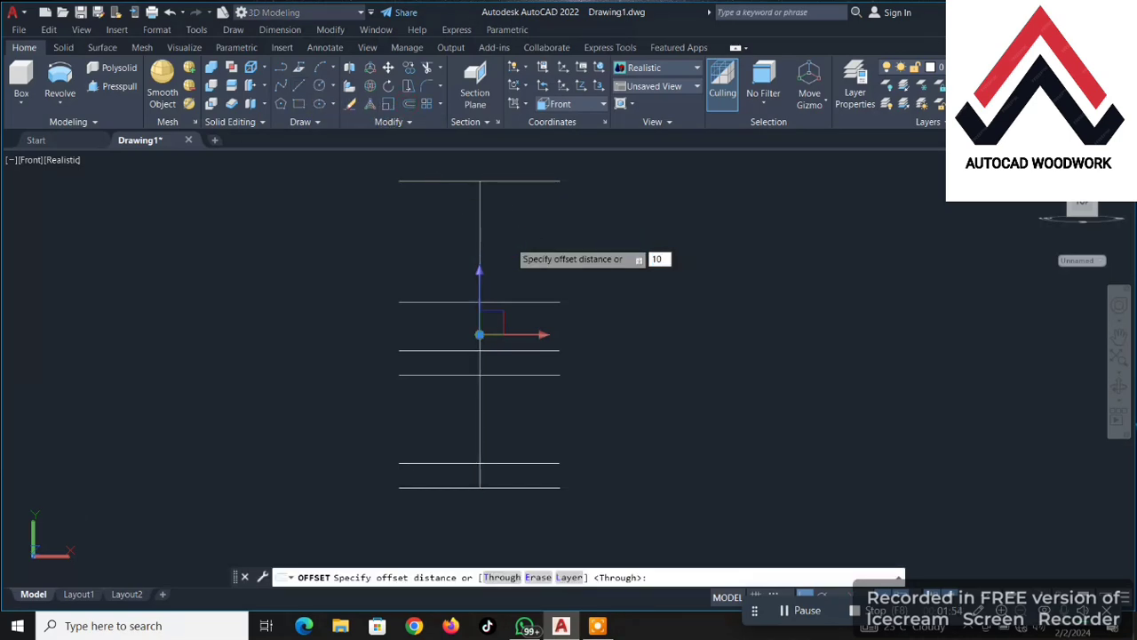
{"action": "key", "text": "Return"}
{"action": "left_click", "coordinate": [503, 242]}
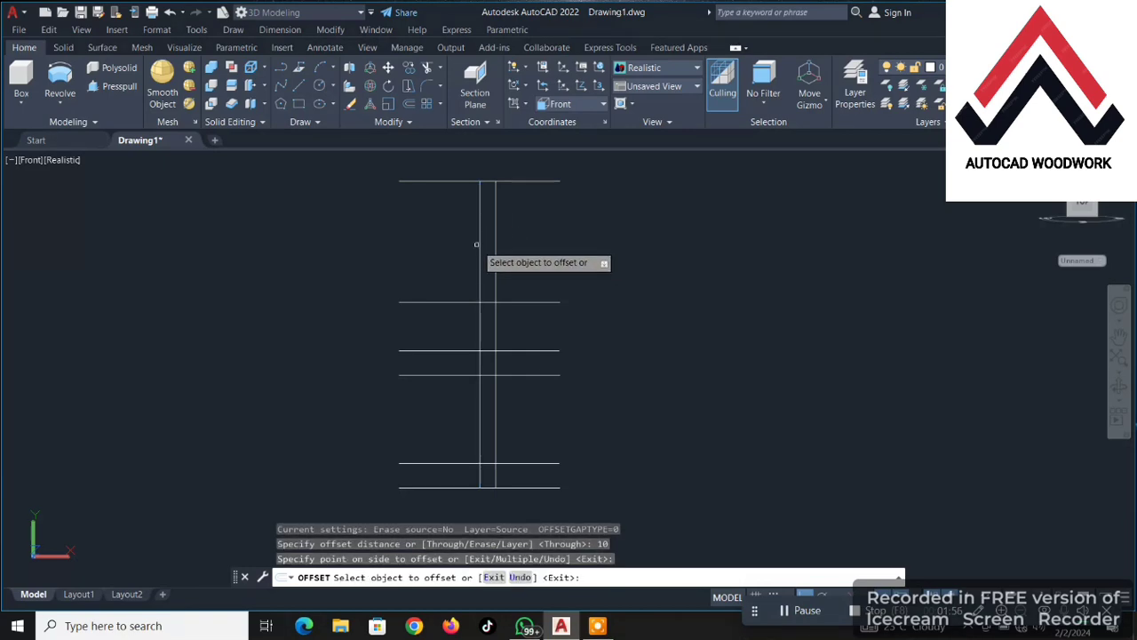
{"action": "left_click", "coordinate": [478, 244]}
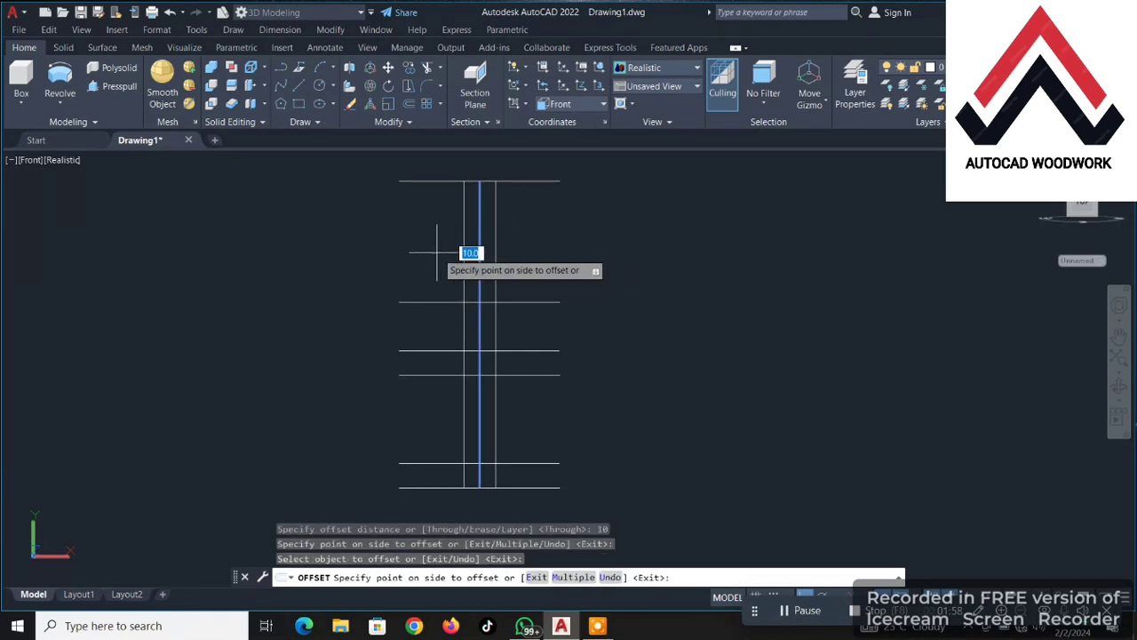
{"action": "left_click", "coordinate": [436, 252]}
{"action": "key", "text": "Escape"}
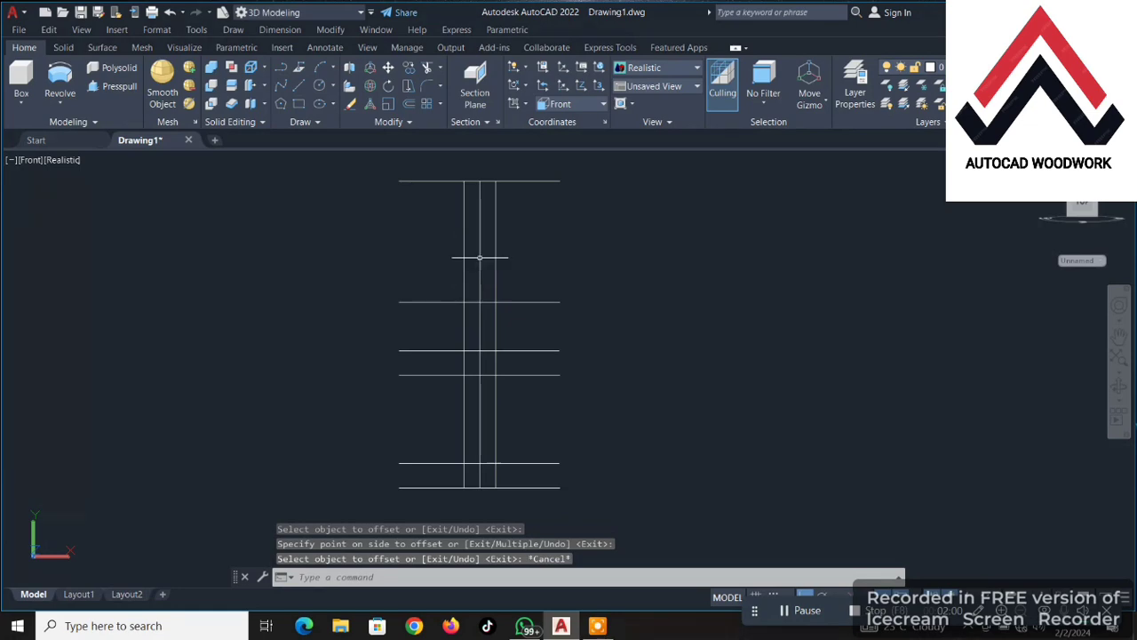
Draw a radius-15 circle centred on the right vertical line's crossing with a lower guide.
{"action": "scroll", "coordinate": [479, 257], "scroll_direction": "up", "scroll_amount": 2}
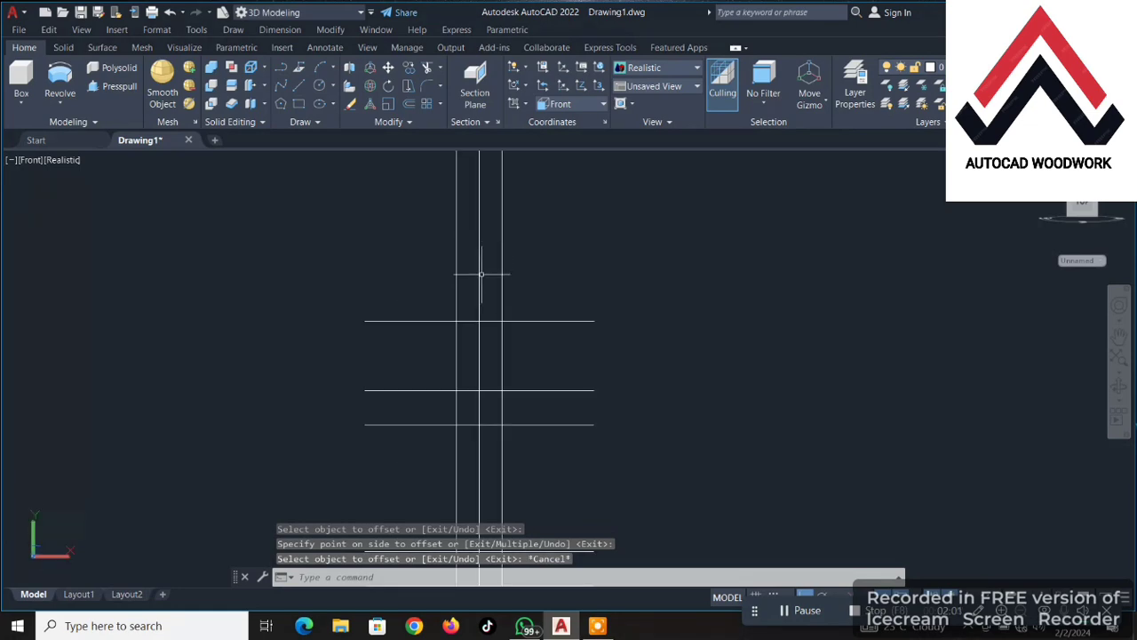
{"action": "left_click", "coordinate": [320, 86]}
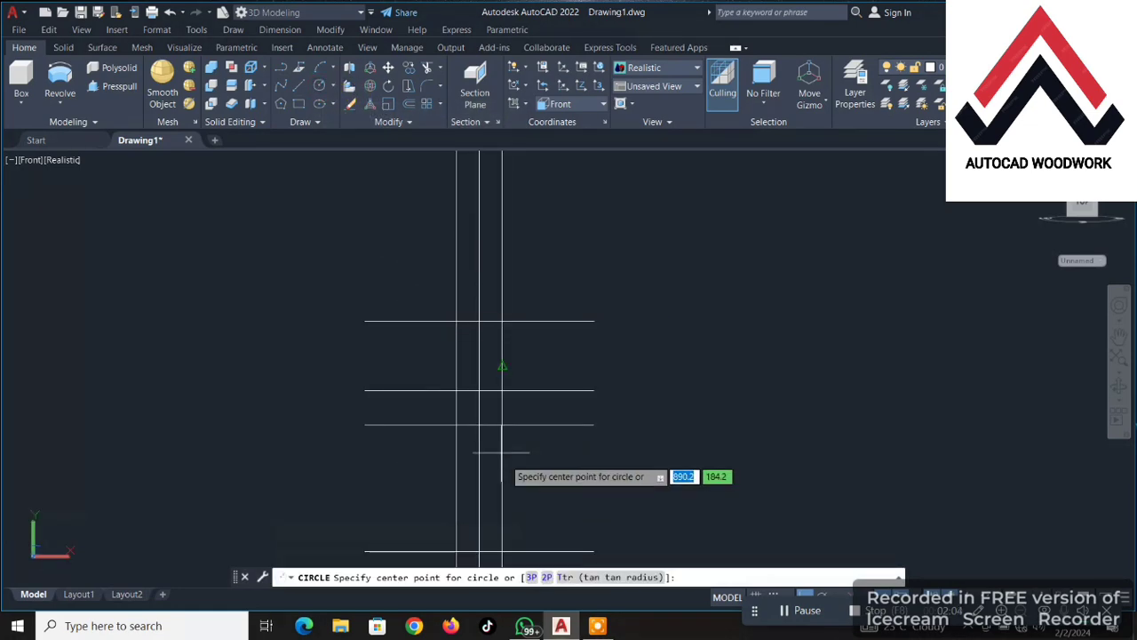
{"action": "left_click", "coordinate": [503, 424]}
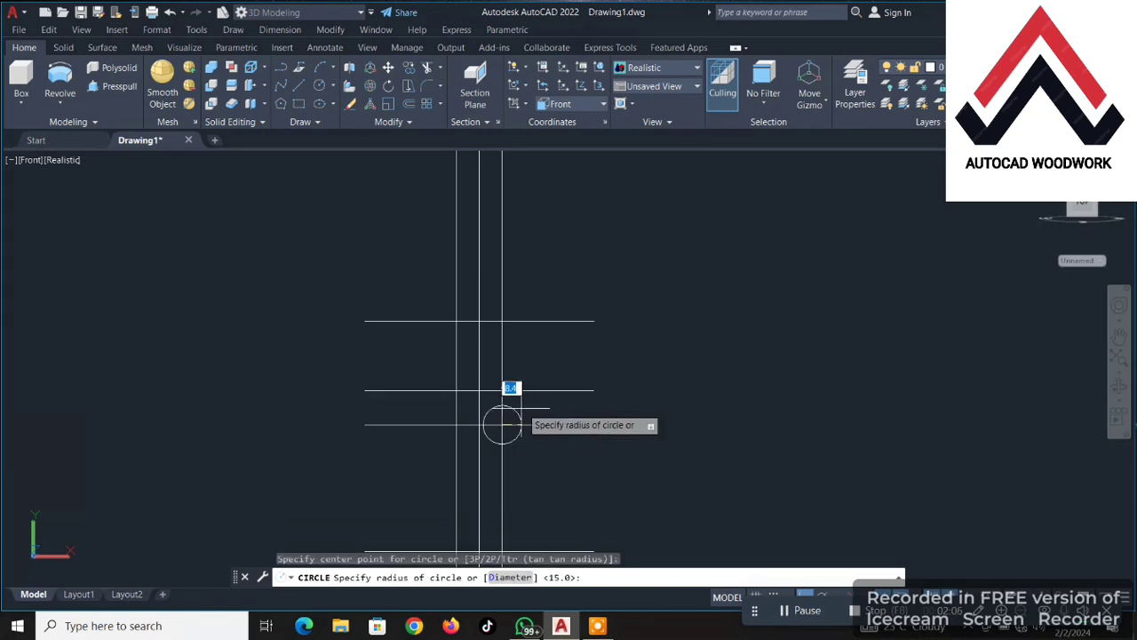
{"action": "type", "text": "1"}
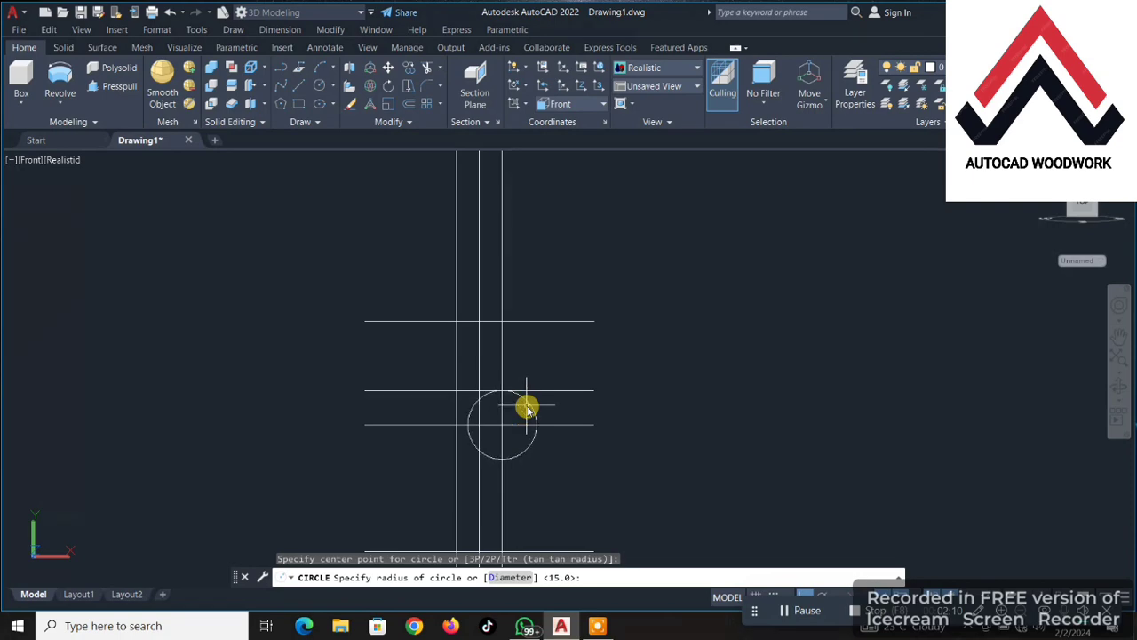
{"action": "key", "text": "Return"}
{"action": "scroll", "coordinate": [497, 400], "scroll_direction": "down", "scroll_amount": 3}
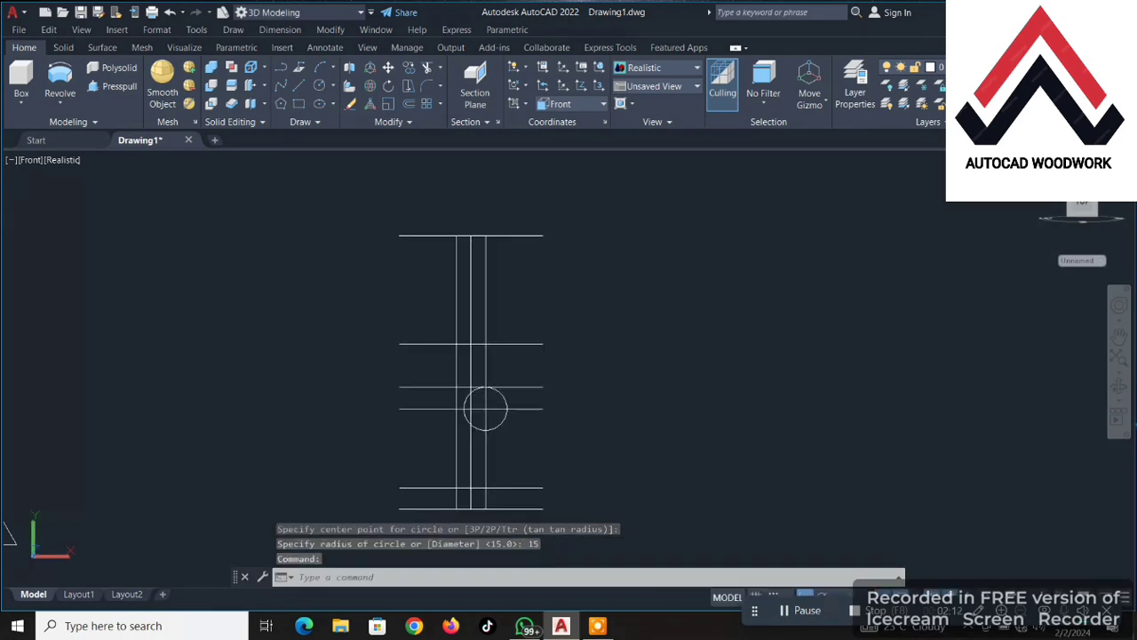
Trim the fence-crossed segments and the two line stubs right of the circle.
{"action": "scroll", "coordinate": [489, 386], "scroll_direction": "up", "scroll_amount": 2}
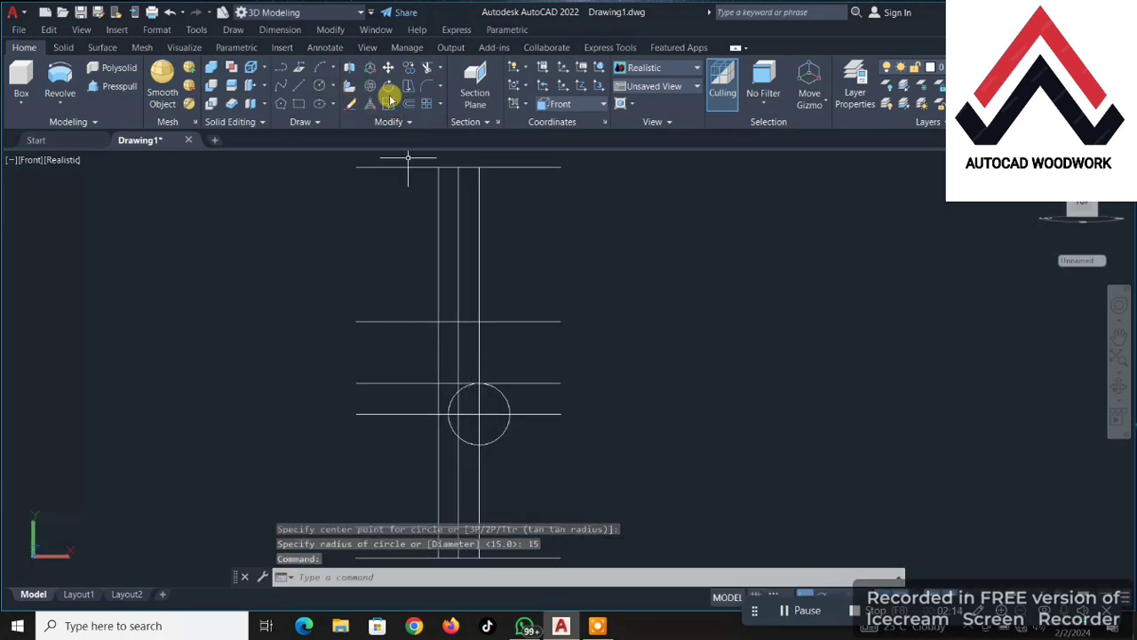
{"action": "left_click", "coordinate": [428, 68]}
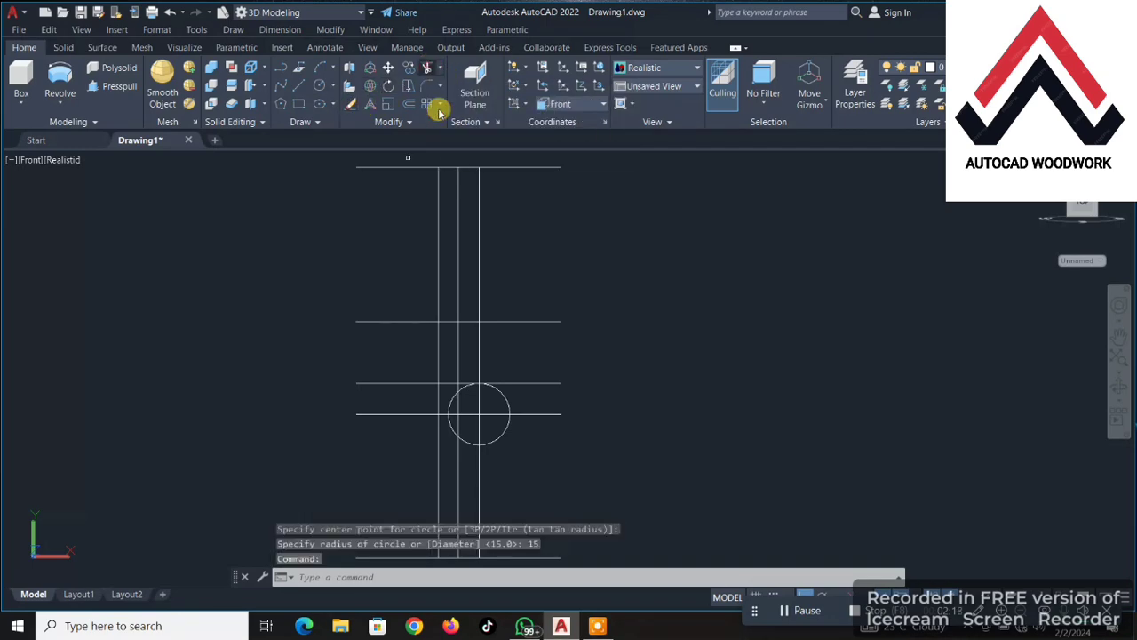
{"action": "middle_click_drag", "start_coordinate": [477, 377], "coordinate": [480, 332]}
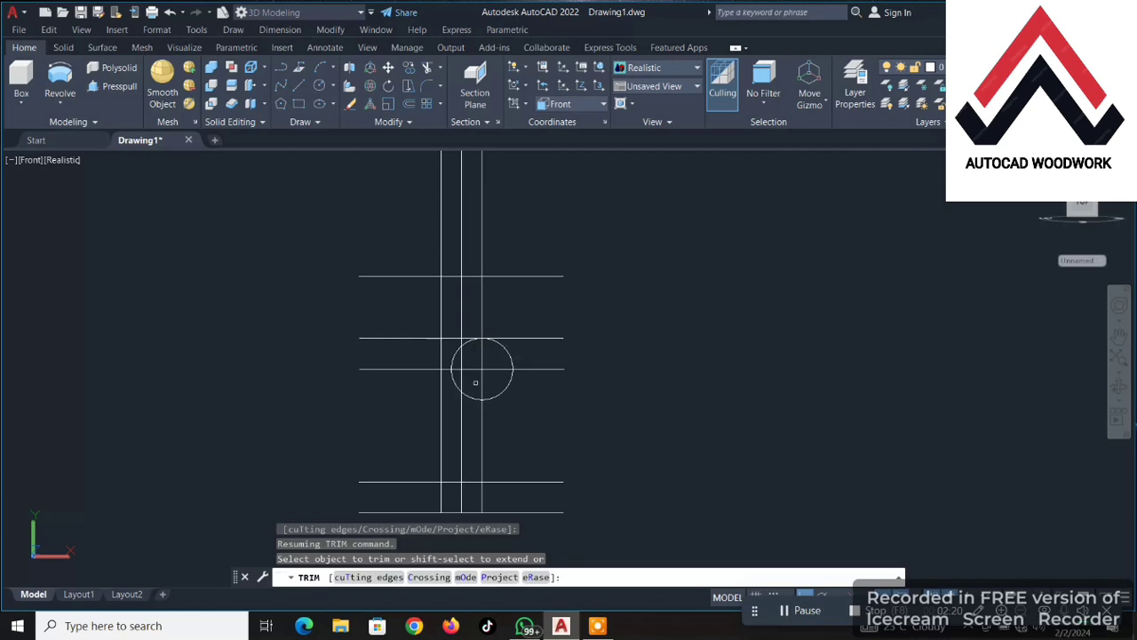
{"action": "left_click", "coordinate": [473, 416]}
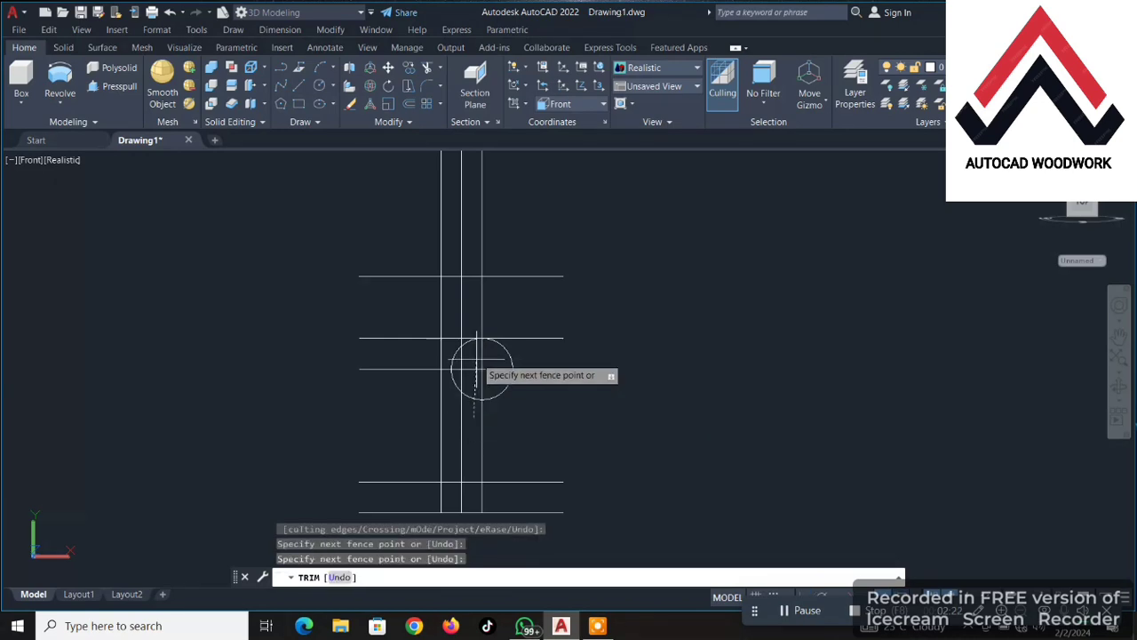
{"action": "key", "text": "Return"}
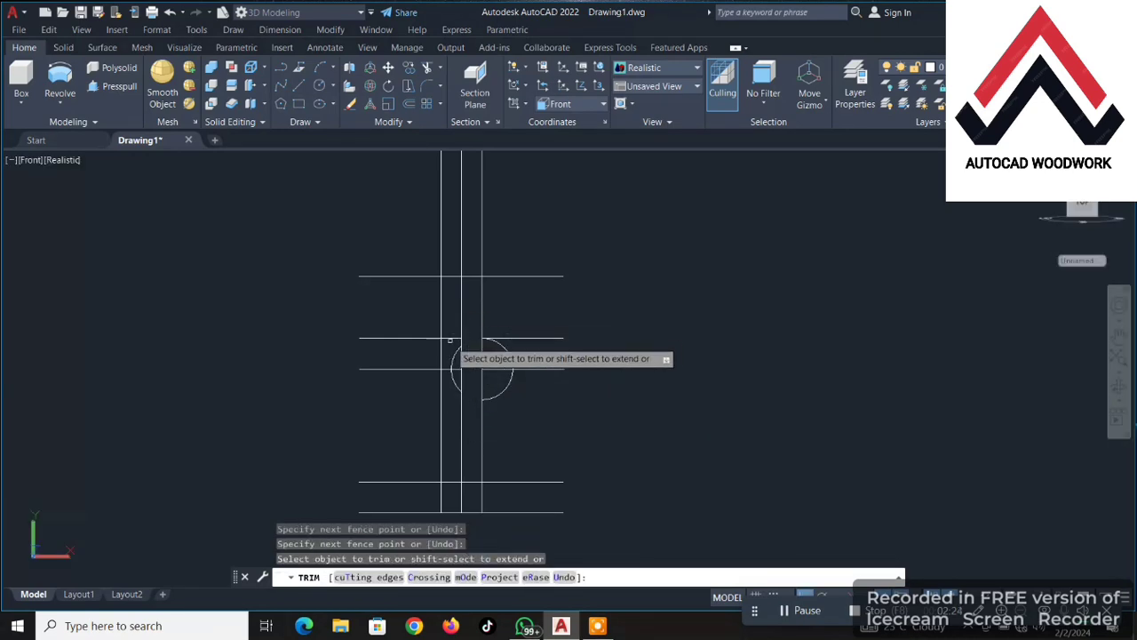
{"action": "left_click", "coordinate": [526, 337]}
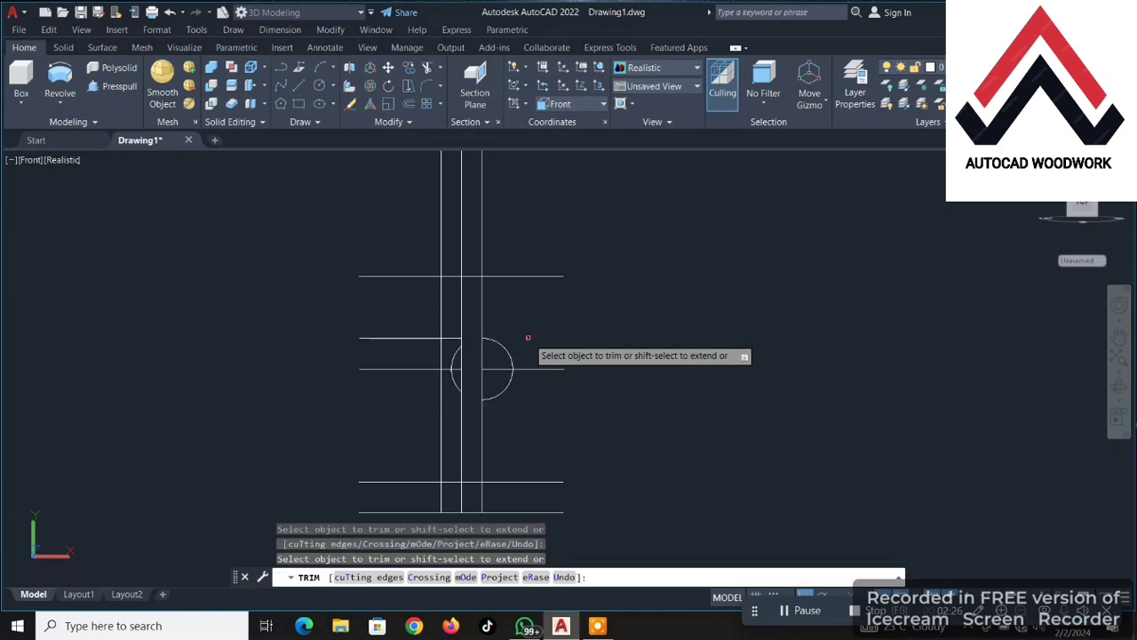
{"action": "left_click", "coordinate": [536, 367]}
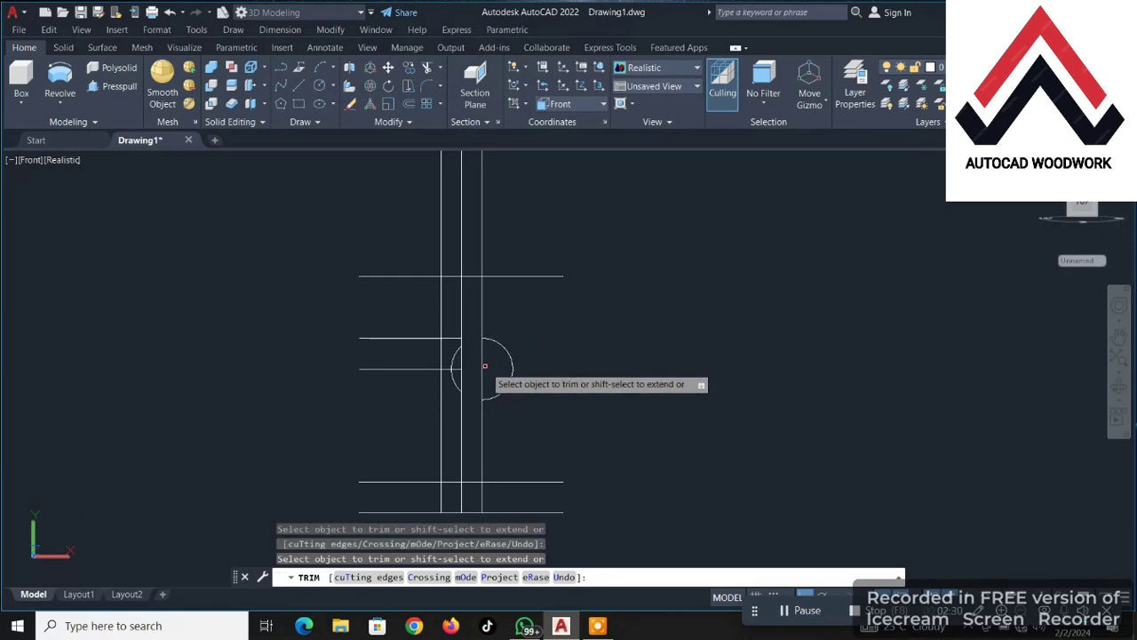
Trim the vertical line inside the circle, the left arc, and horizontals between the verticals.
{"action": "left_click", "coordinate": [484, 364]}
{"action": "key", "text": "Return"}
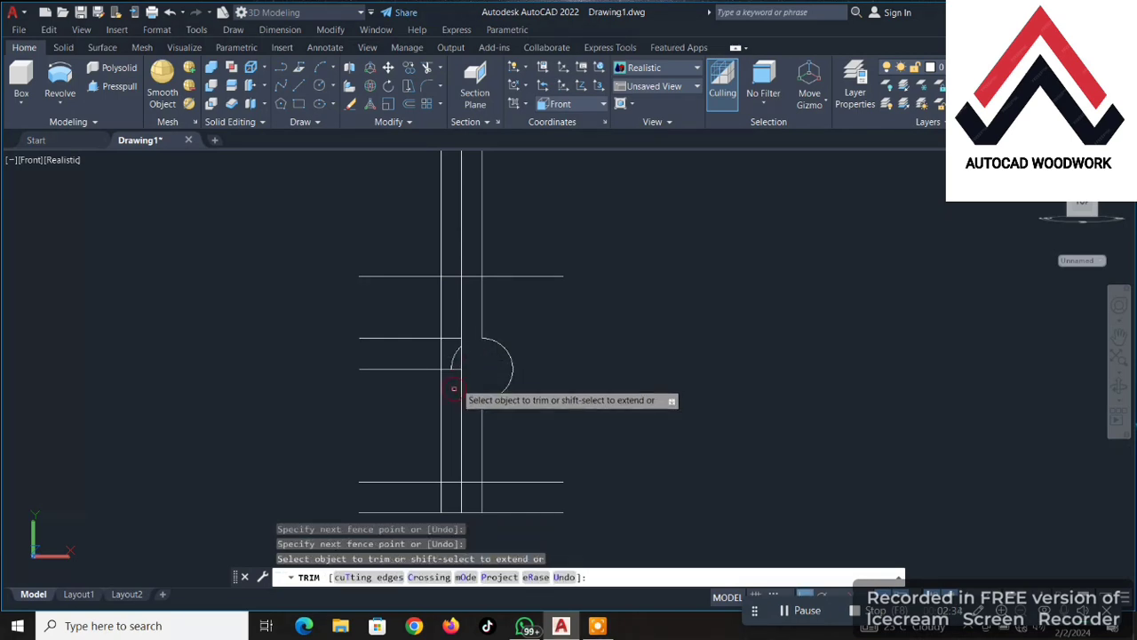
{"action": "left_click", "coordinate": [454, 381]}
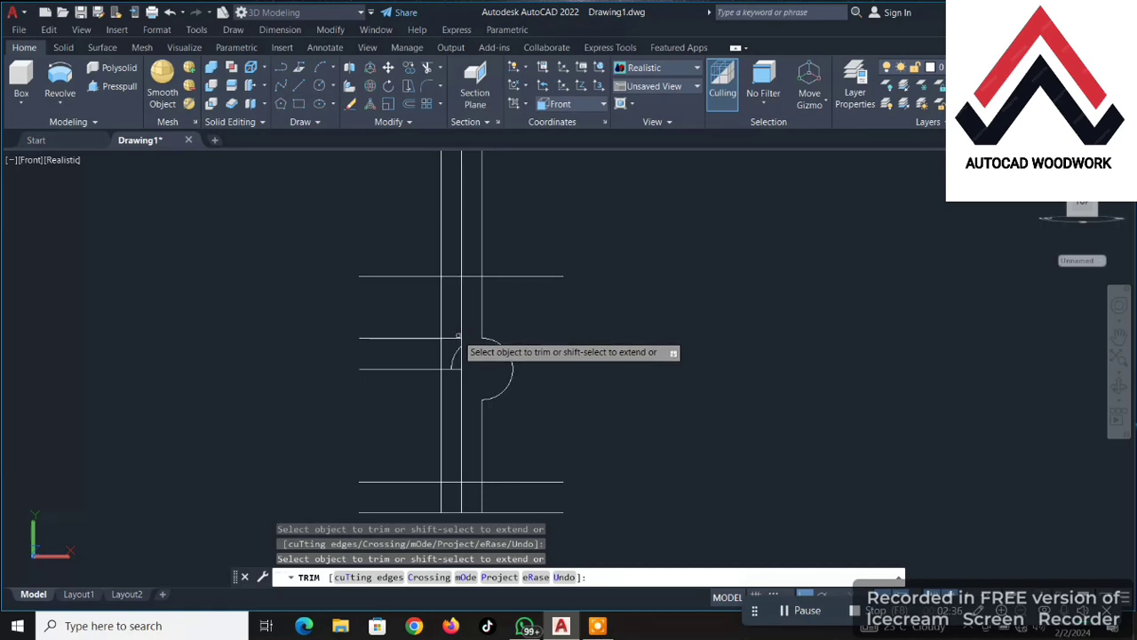
{"action": "left_click", "coordinate": [450, 328]}
{"action": "left_click", "coordinate": [454, 383]}
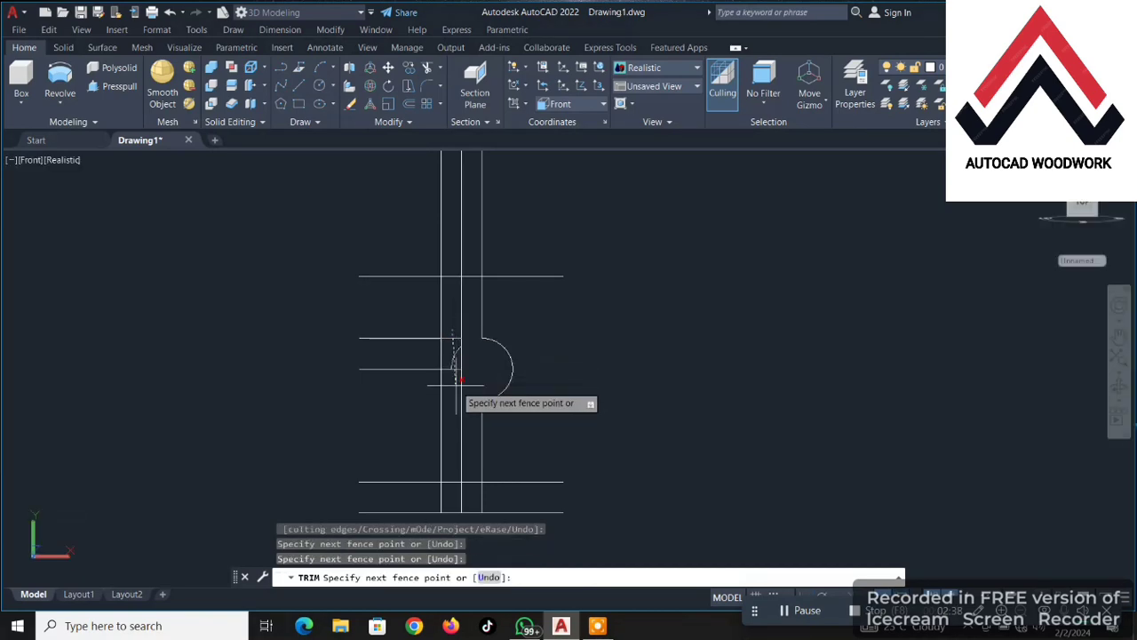
{"action": "key", "text": "Return"}
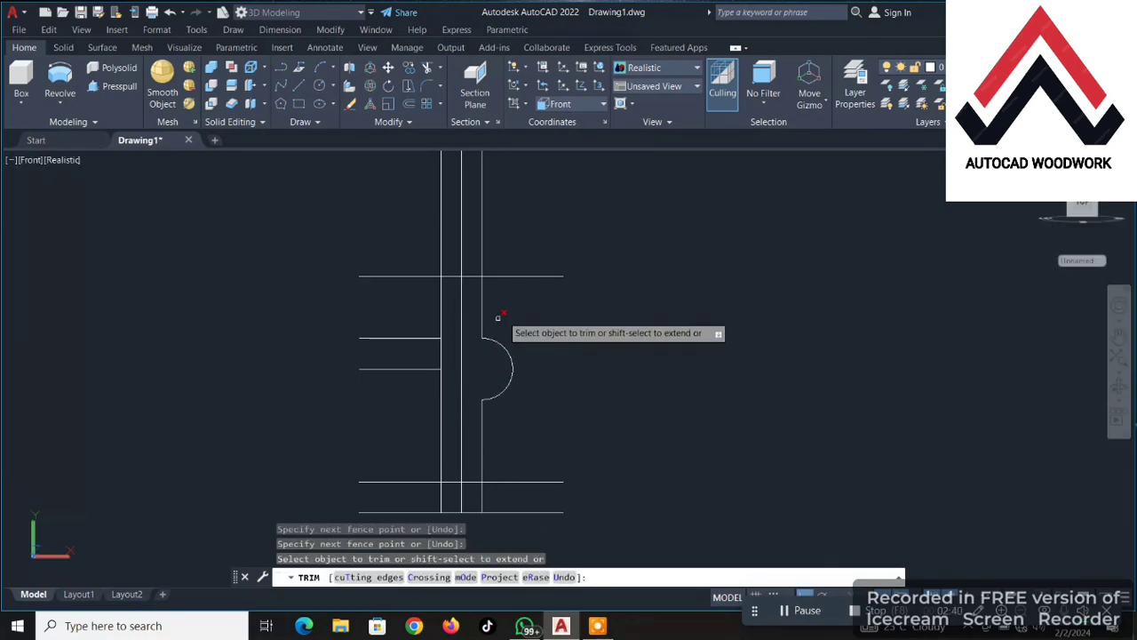
{"action": "key", "text": "Escape"}
{"action": "left_click", "coordinate": [508, 271]}
Delete the stray upper horizontal guide line.
{"action": "left_click", "coordinate": [509, 257]}
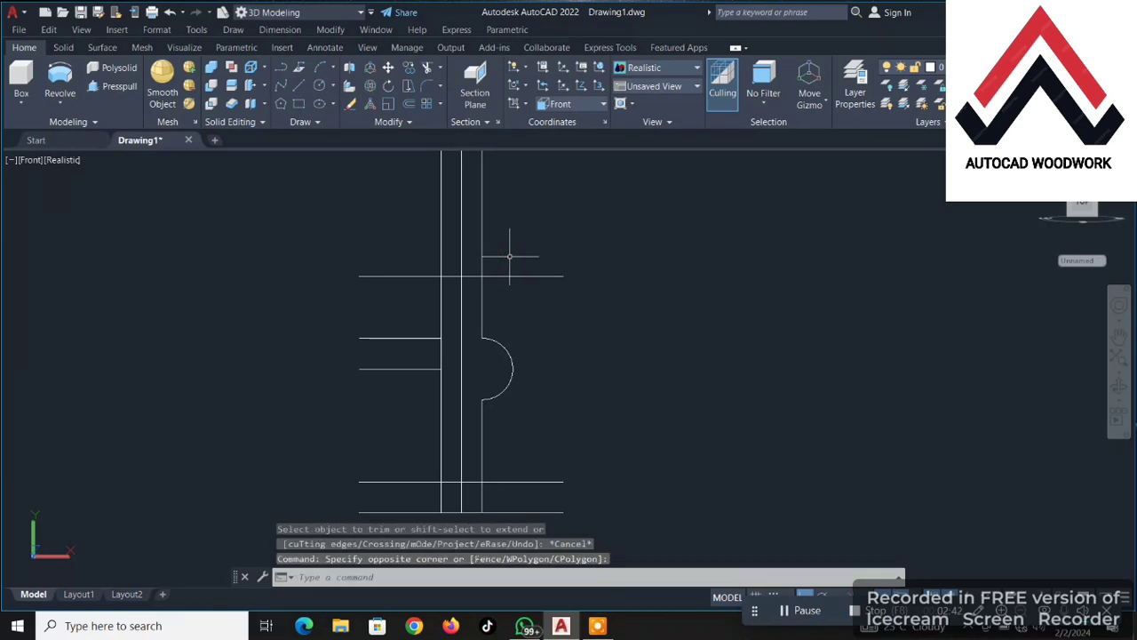
{"action": "left_click", "coordinate": [511, 263]}
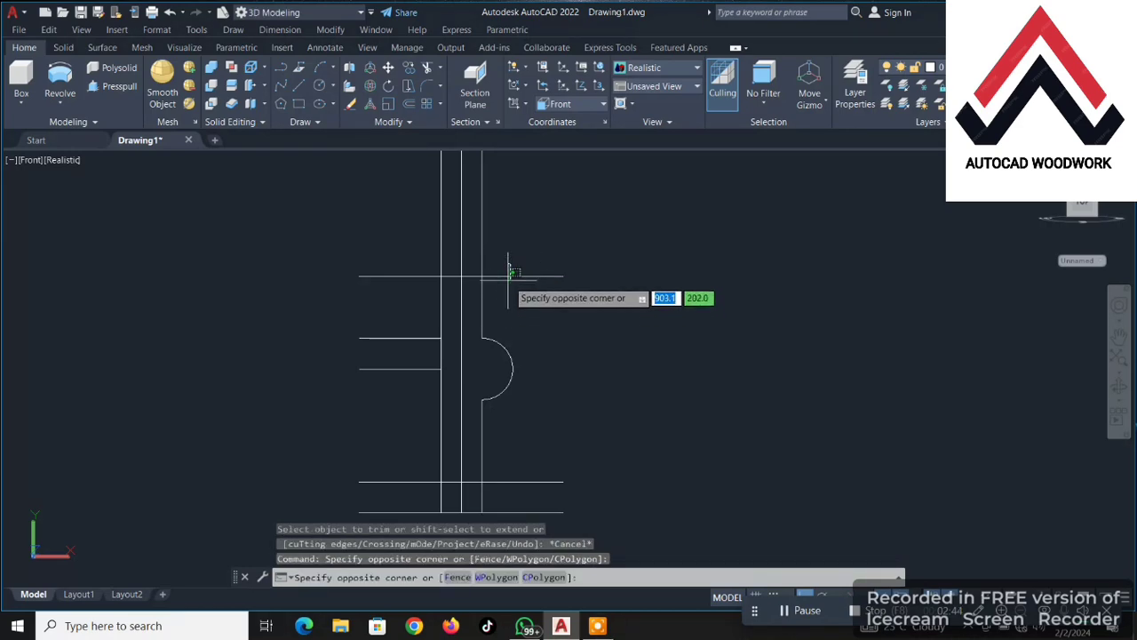
{"action": "left_click", "coordinate": [508, 278]}
{"action": "key", "text": "Delete"}
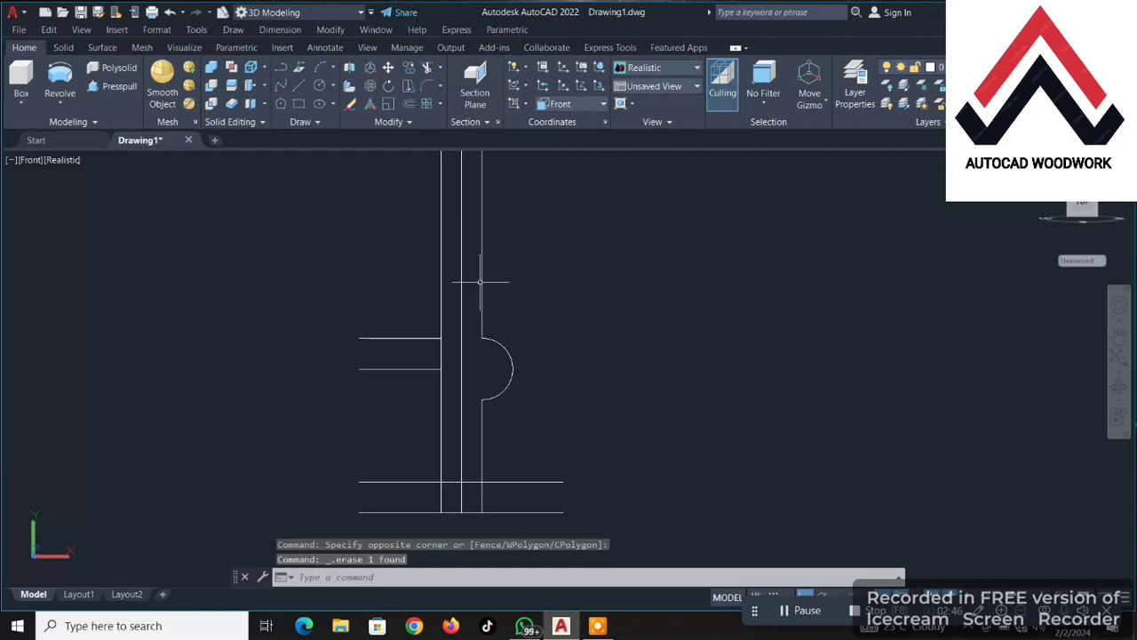
Delete the vertical line segment above the half-arc.
{"action": "middle_click_drag", "start_coordinate": [479, 281], "coordinate": [475, 317]}
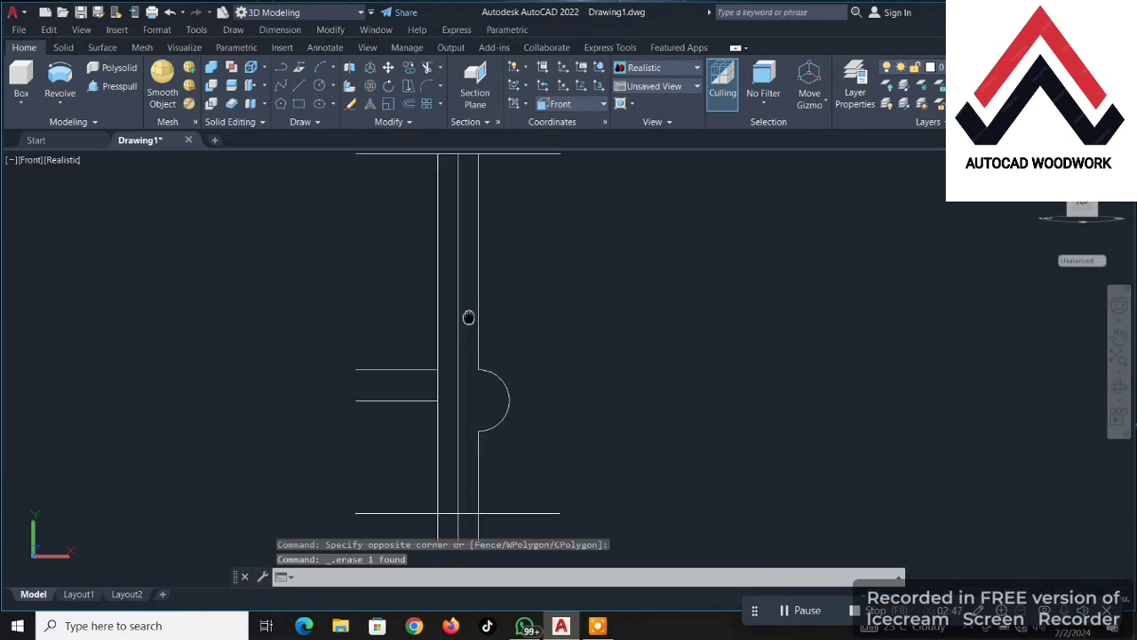
{"action": "left_click", "coordinate": [481, 266]}
{"action": "left_click", "coordinate": [477, 264]}
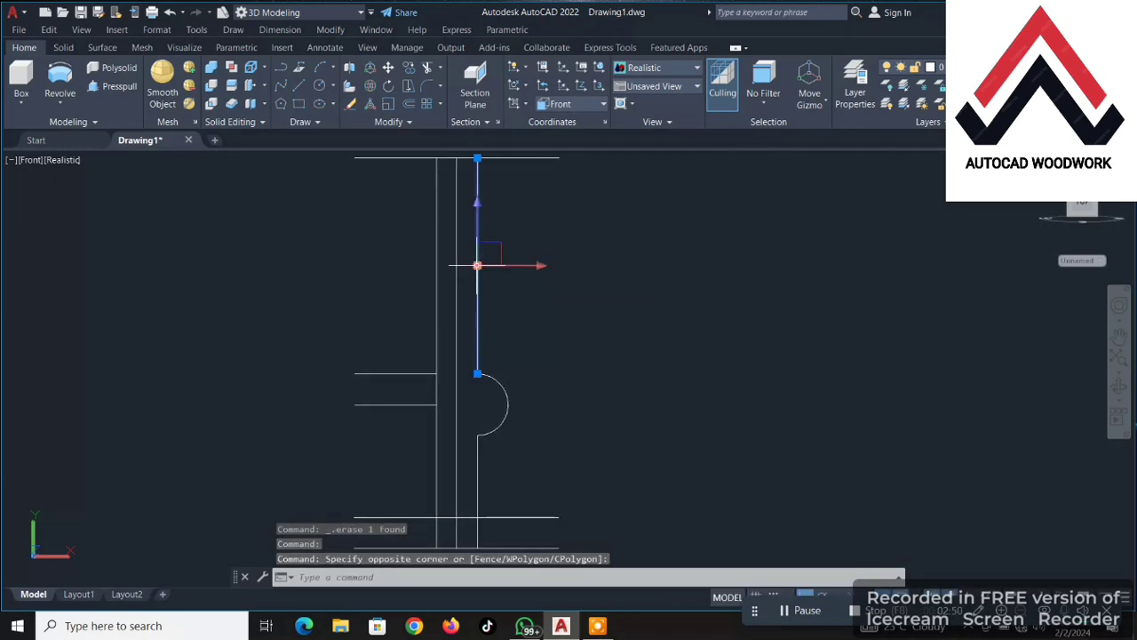
{"action": "key", "text": "Delete"}
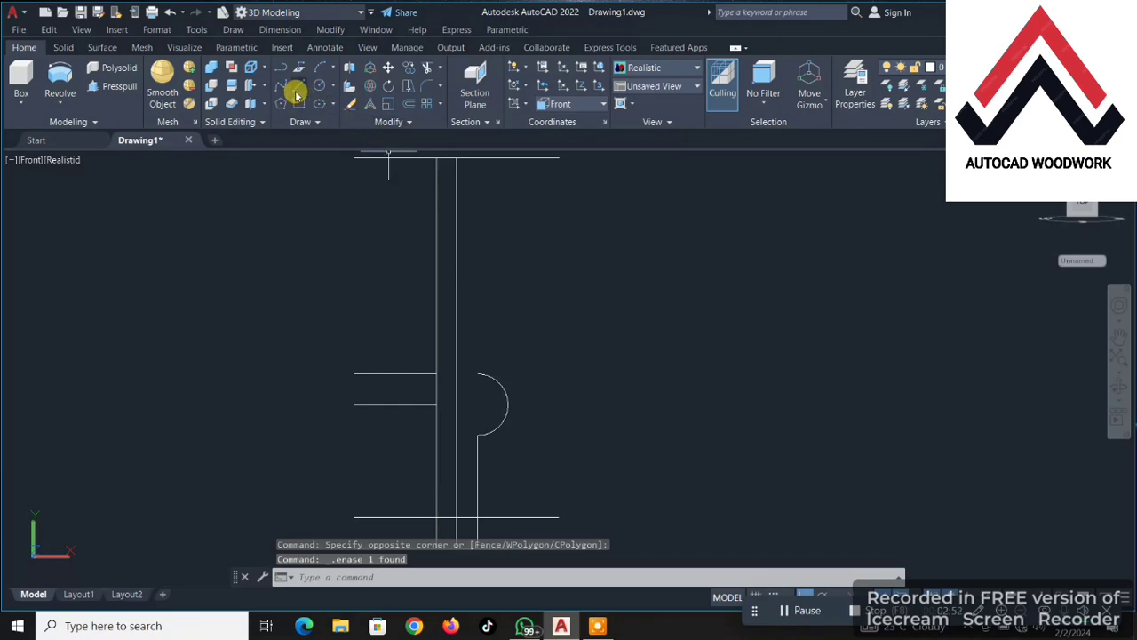
Draw a 30-unit vertical line upward from the arc's top endpoint.
{"action": "type", "text": "l"}
{"action": "key", "text": "Return"}
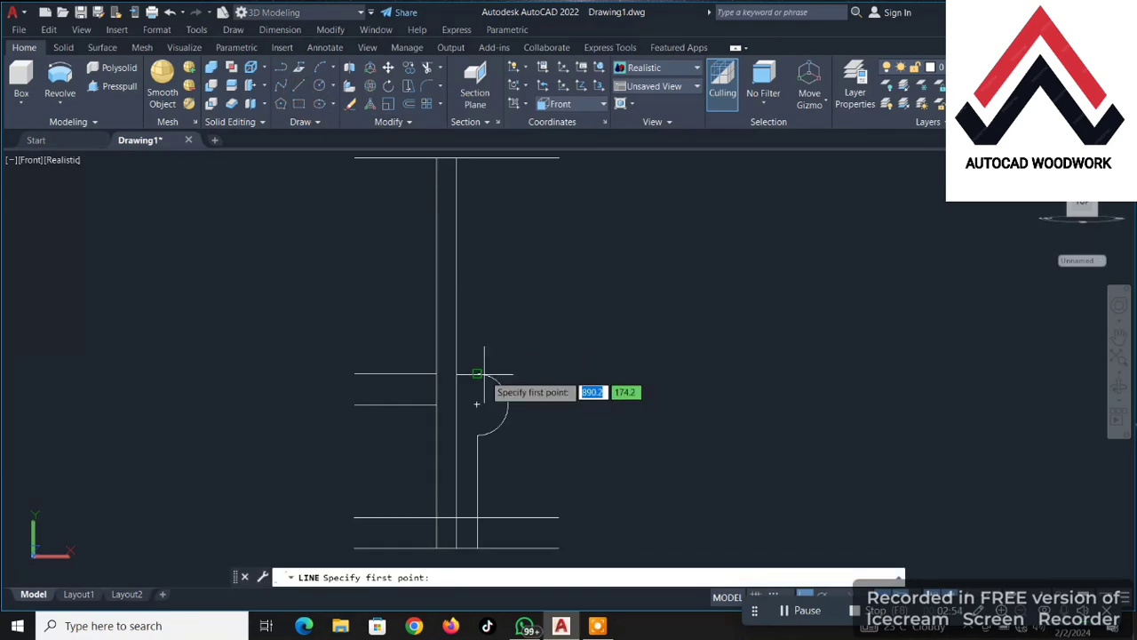
{"action": "left_click", "coordinate": [476, 374]}
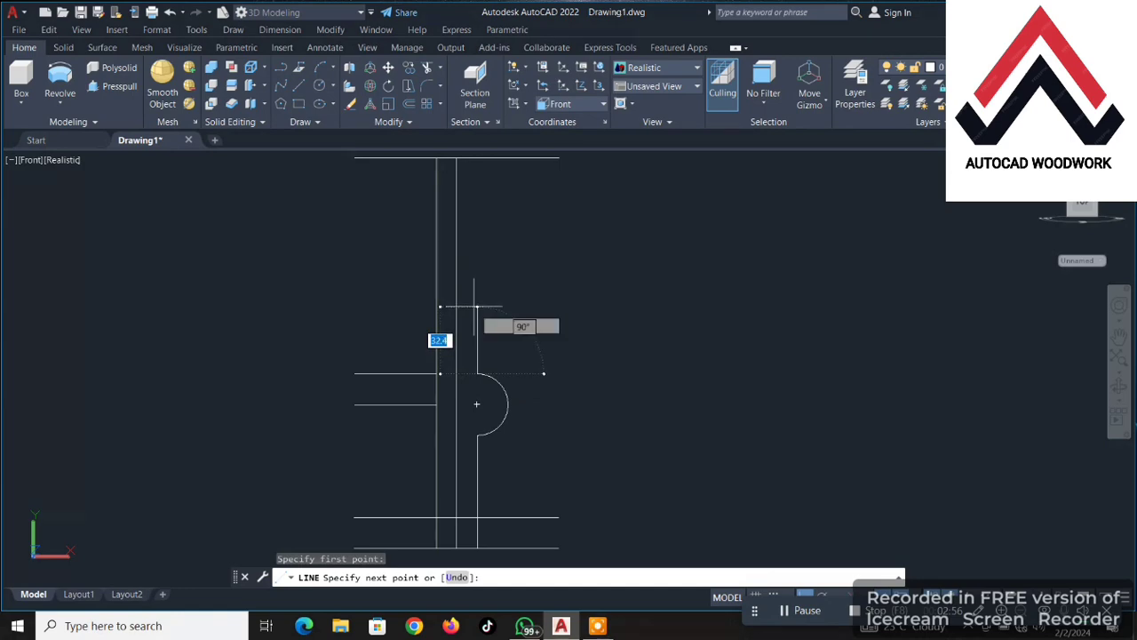
{"action": "type", "text": "30"}
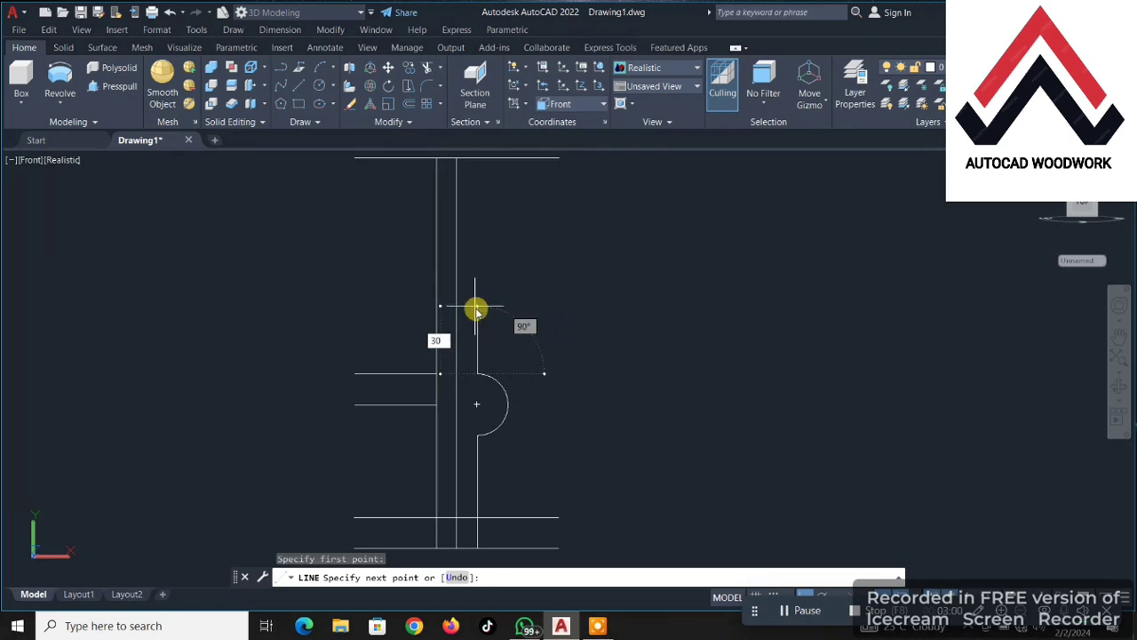
{"action": "key", "text": "Return"}
{"action": "right_click", "coordinate": [478, 309]}
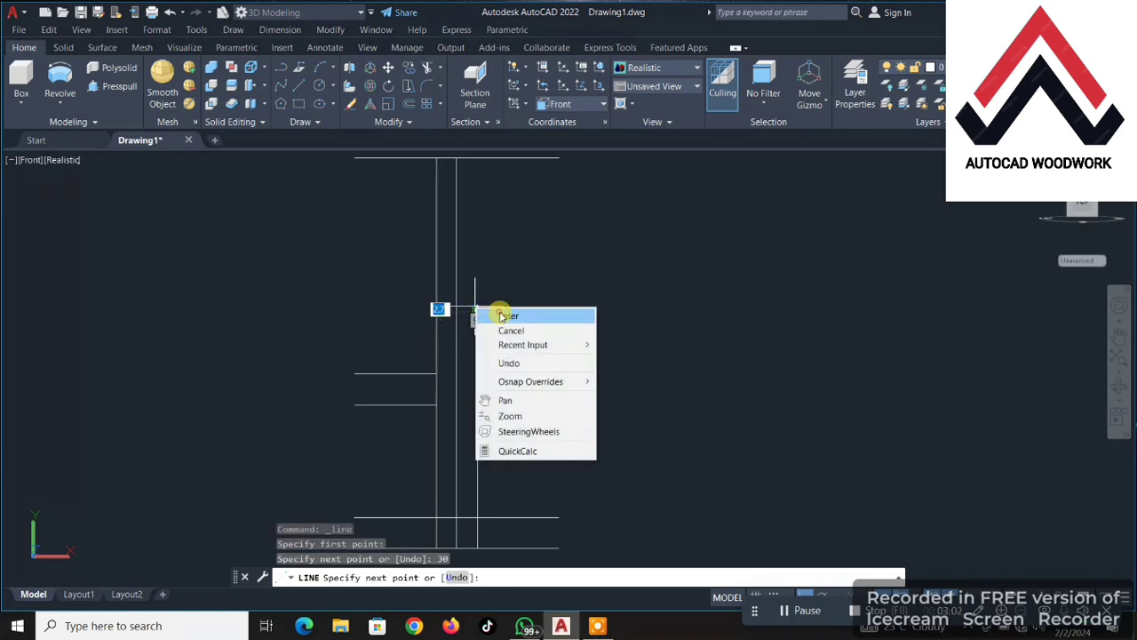
{"action": "left_click", "coordinate": [502, 315]}
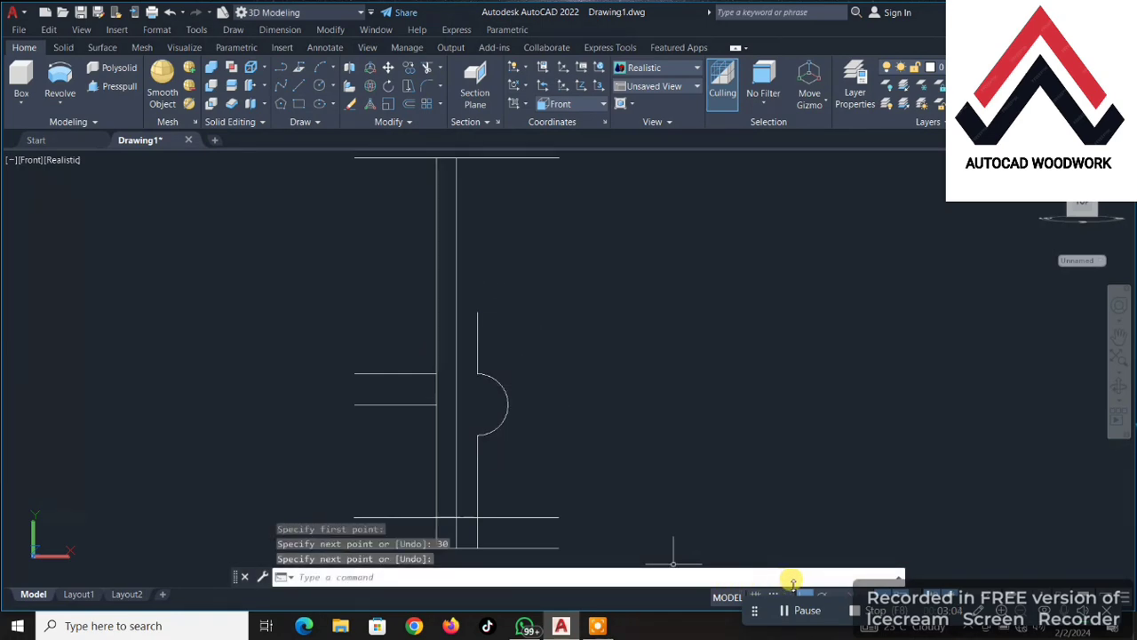
{"action": "left_click", "coordinate": [839, 596]}
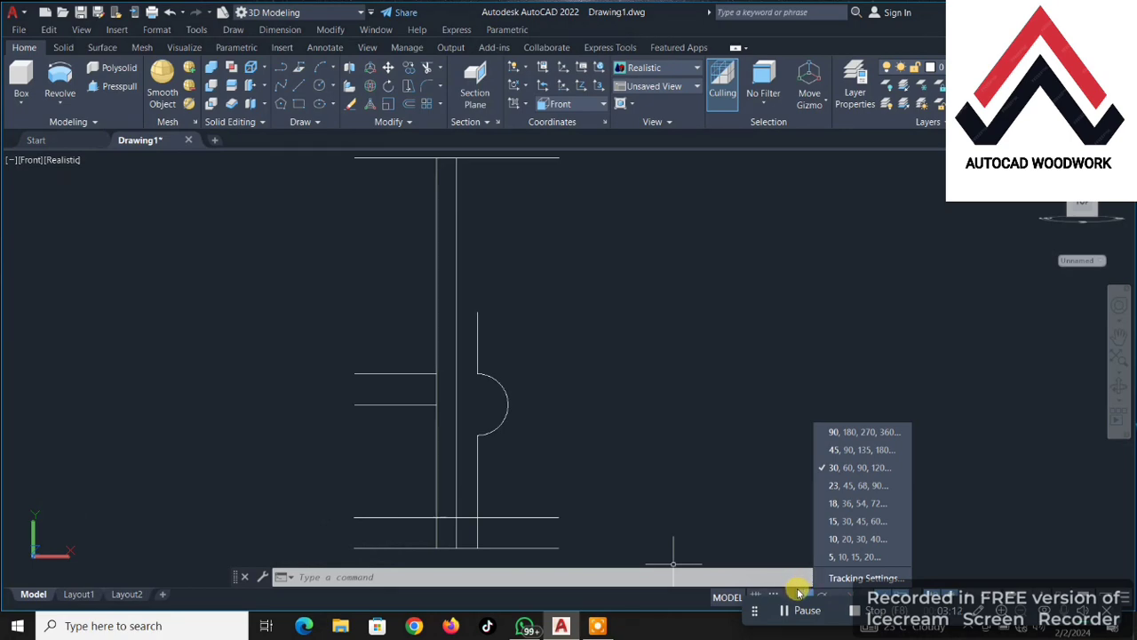
Draw a 60-unit horizontal line rightward from the top of the 30-unit line.
{"action": "left_click", "coordinate": [800, 534]}
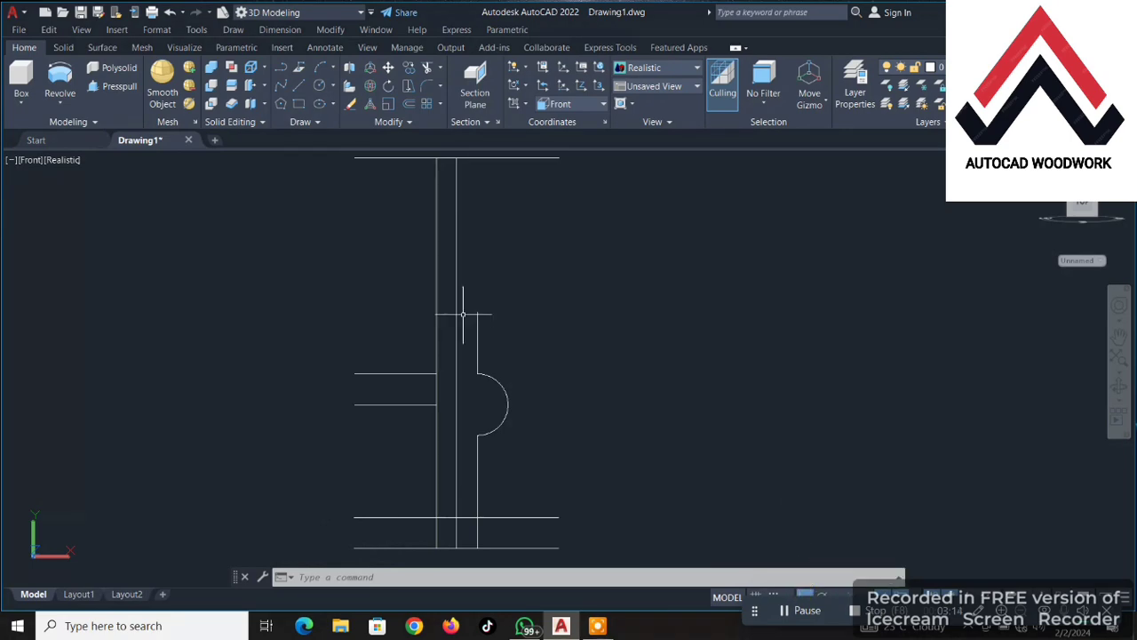
{"action": "left_click", "coordinate": [301, 90]}
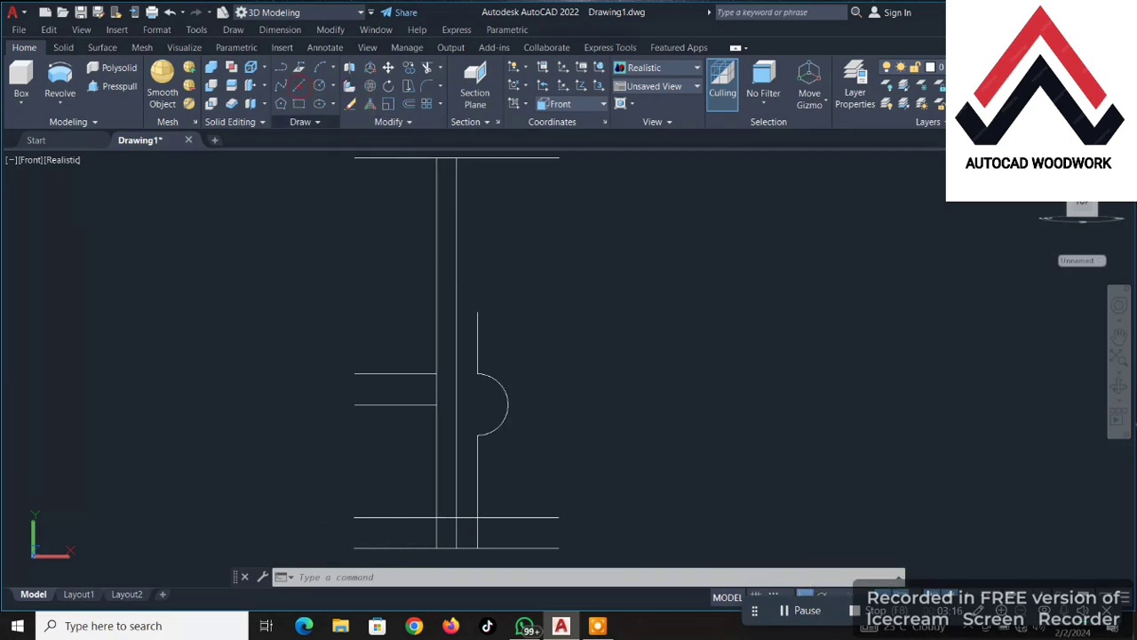
{"action": "left_click", "coordinate": [477, 312]}
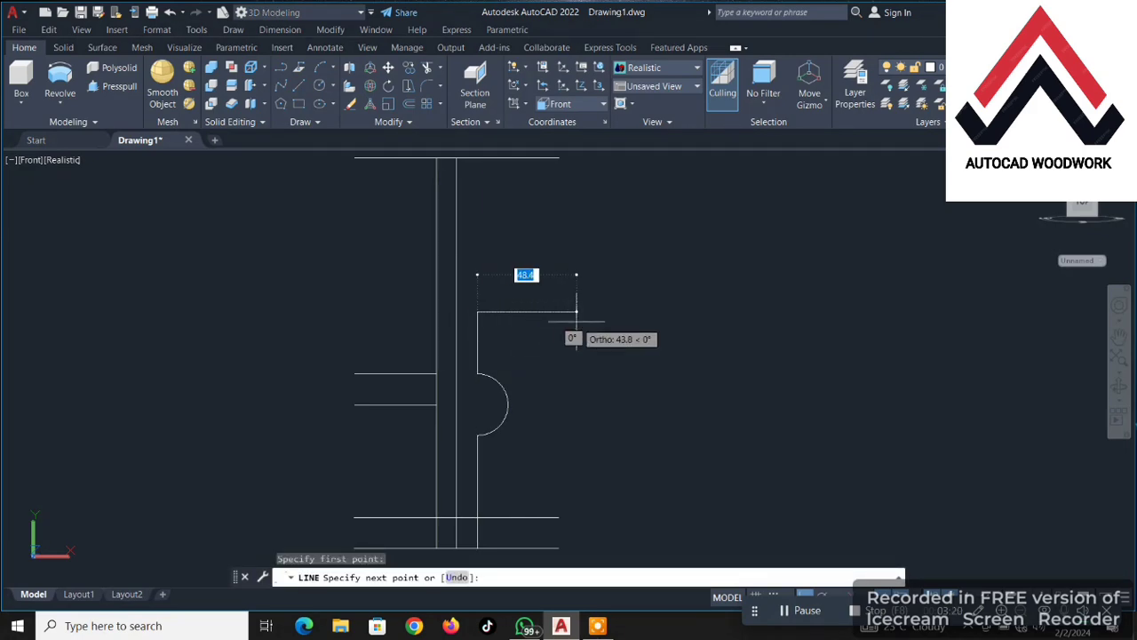
{"action": "type", "text": "6"}
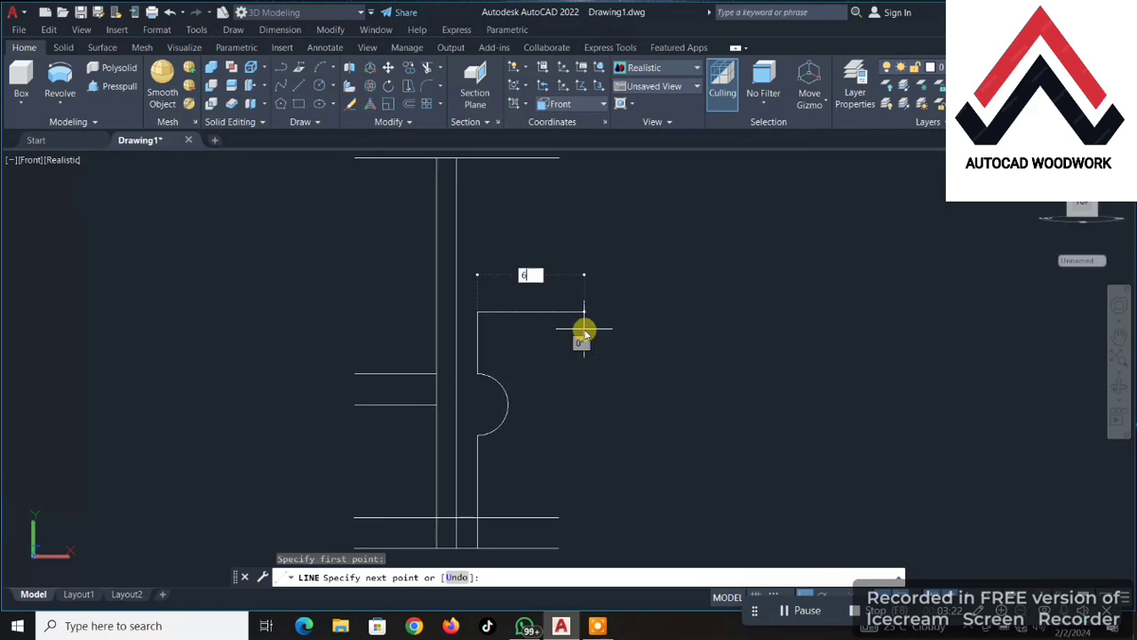
{"action": "type", "text": "0"}
{"action": "key", "text": "Return"}
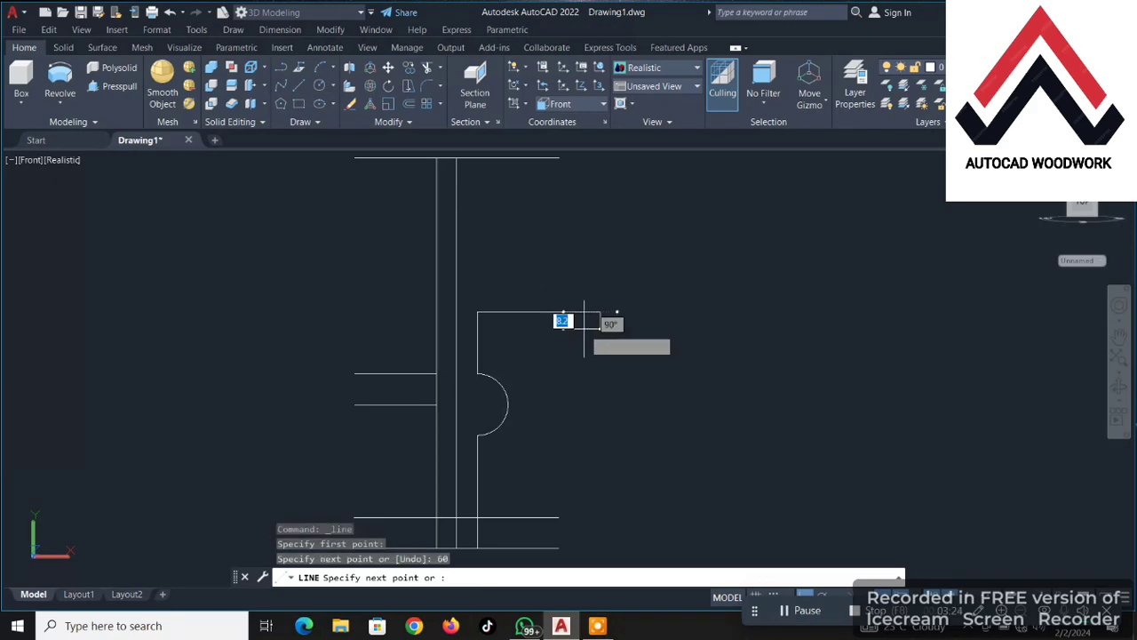
{"action": "right_click", "coordinate": [586, 330]}
{"action": "left_click", "coordinate": [616, 338]}
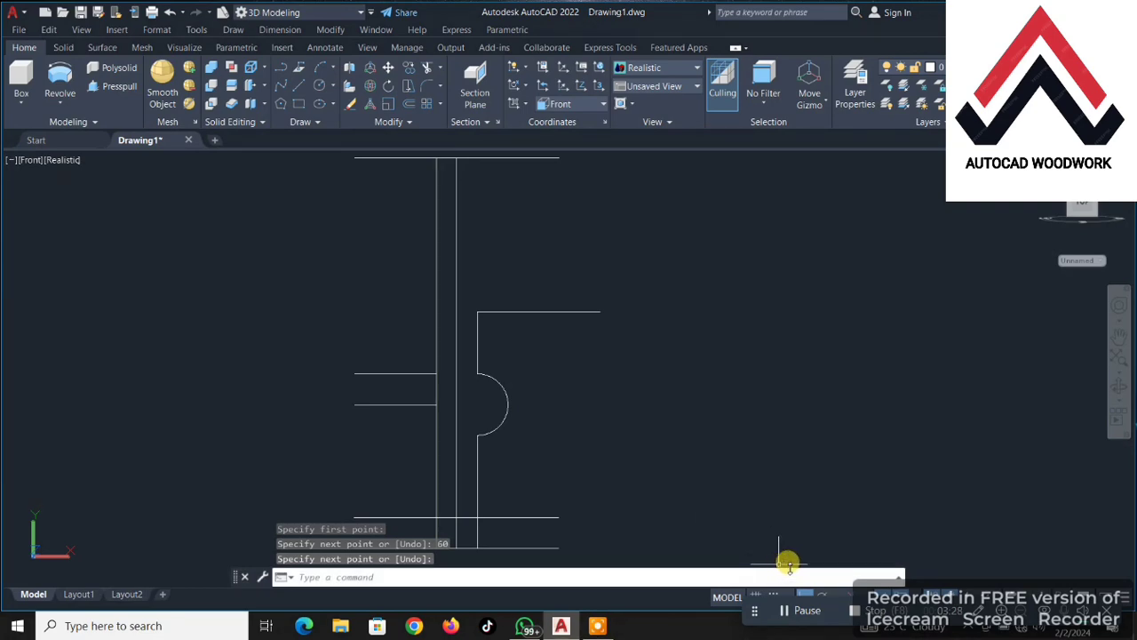
Turn Ortho mode off and review the Polar Tracking angle choices.
{"action": "left_click", "coordinate": [805, 596]}
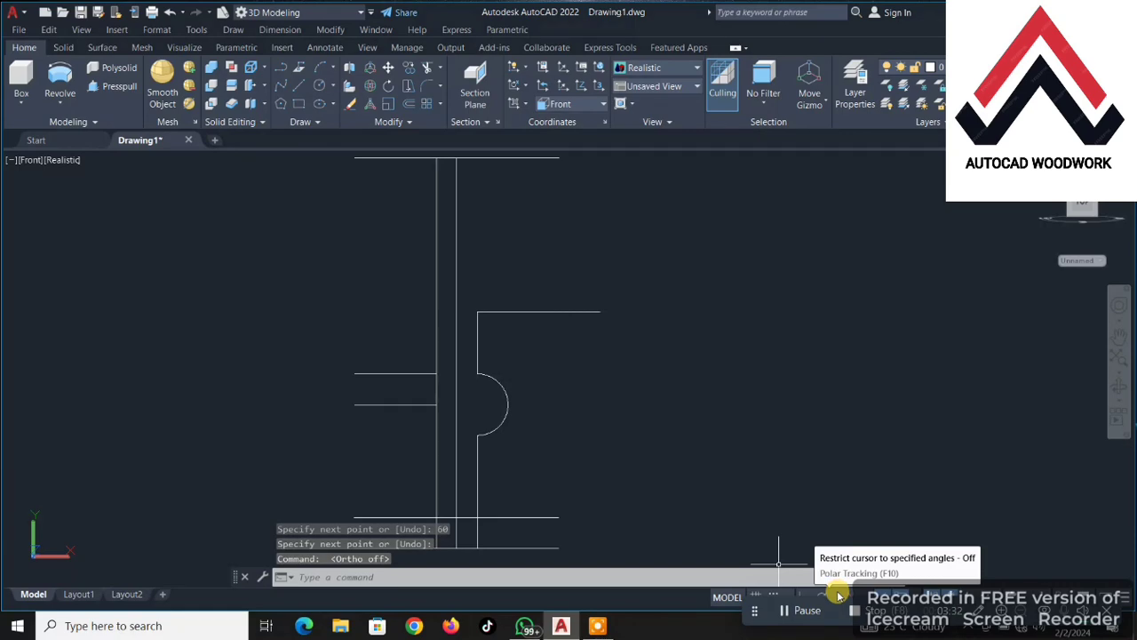
{"action": "left_click", "coordinate": [839, 595]}
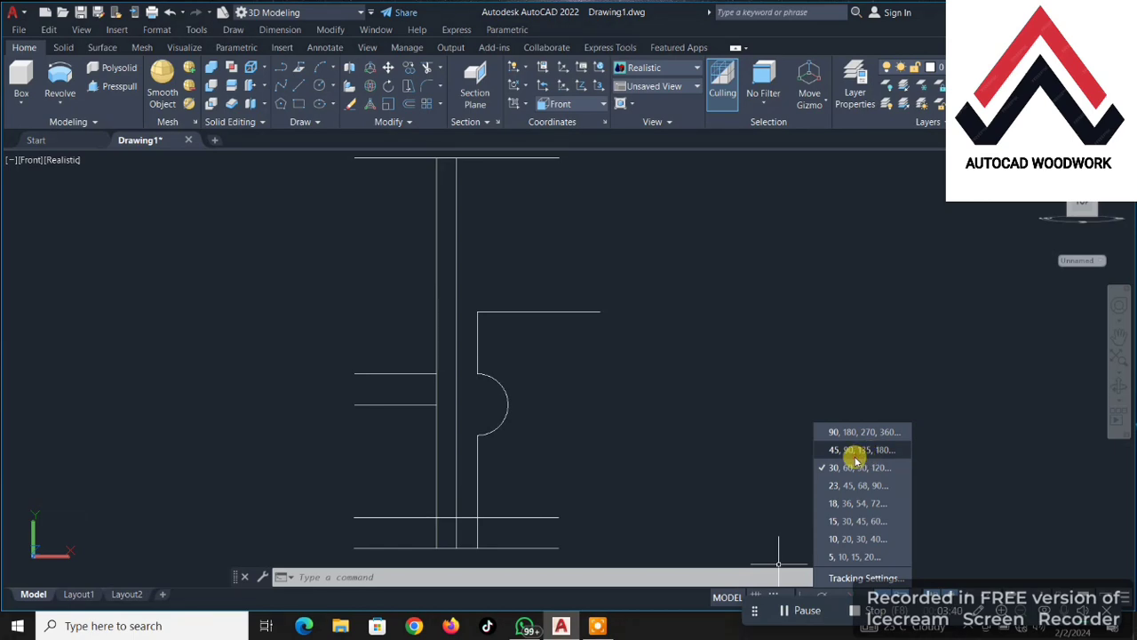
{"action": "left_click", "coordinate": [855, 451]}
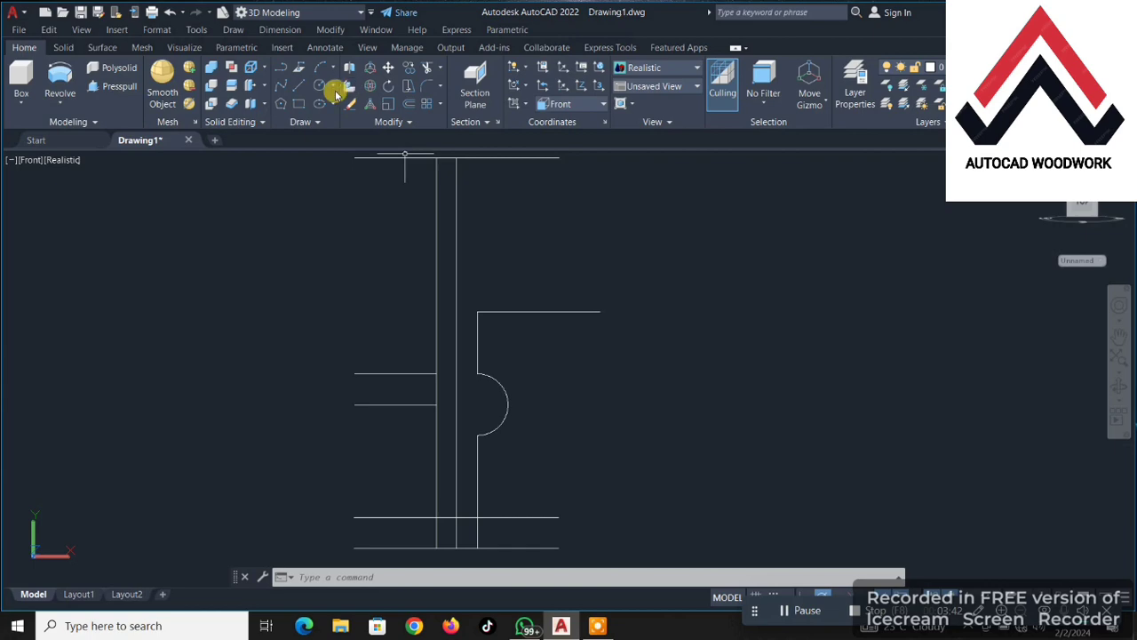
Start a trial line at the 60-unit arm's end, pan up, then cancel it.
{"action": "left_click", "coordinate": [280, 68]}
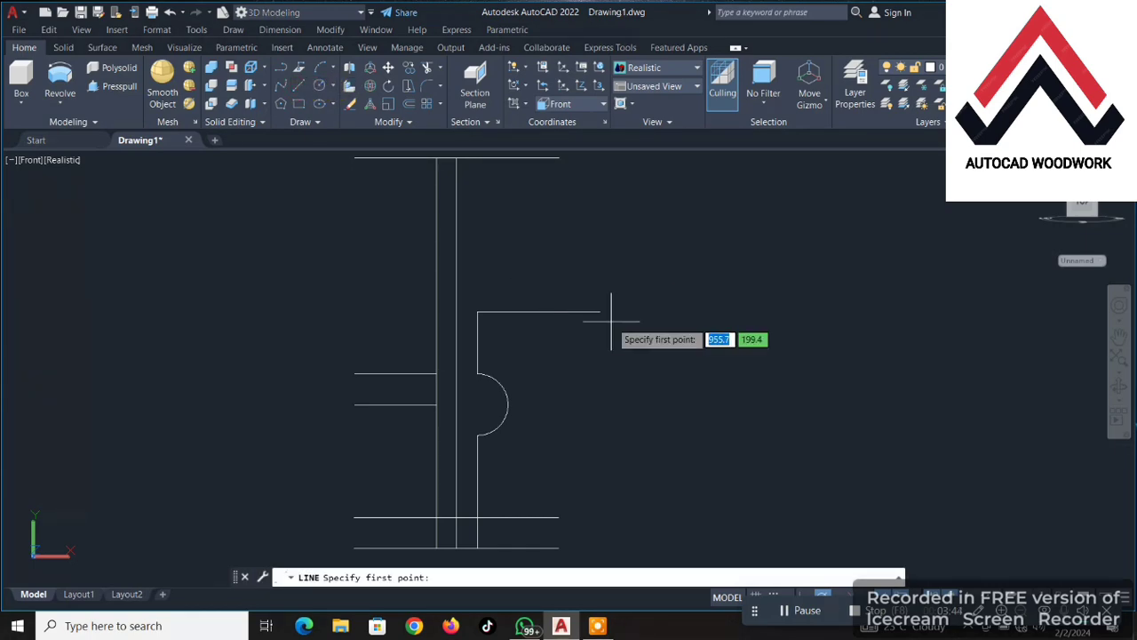
{"action": "left_click", "coordinate": [600, 311]}
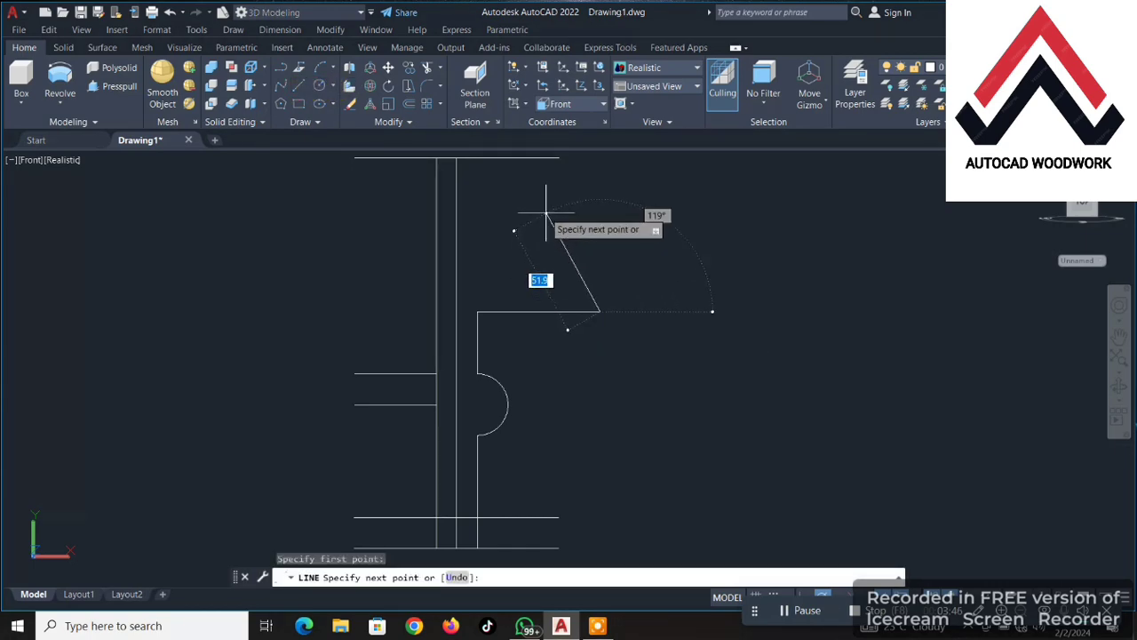
{"action": "middle_click_drag", "start_coordinate": [537, 224], "coordinate": [555, 316]}
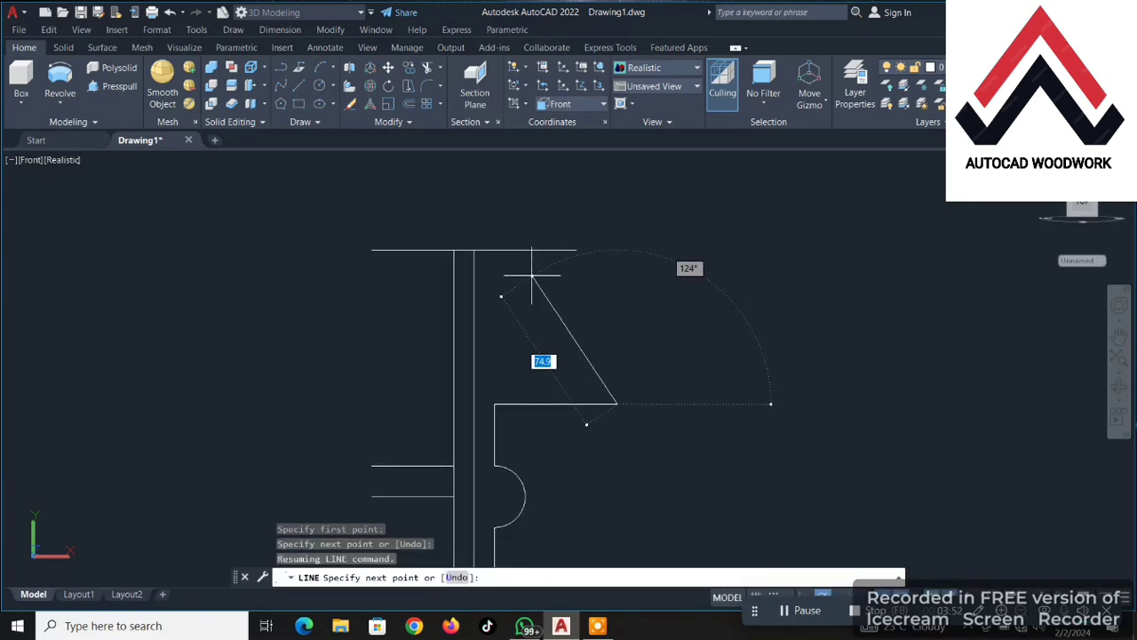
{"action": "key", "text": "Escape"}
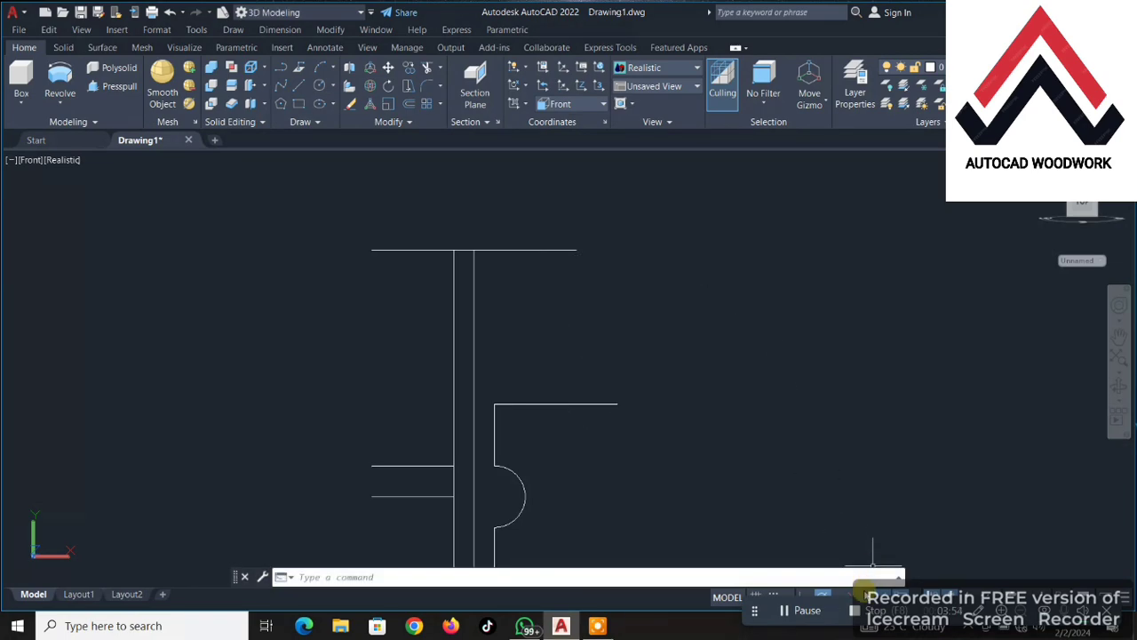
Leave the isoplane unchanged and pick a different Polar Tracking angle.
{"action": "left_click", "coordinate": [864, 595]}
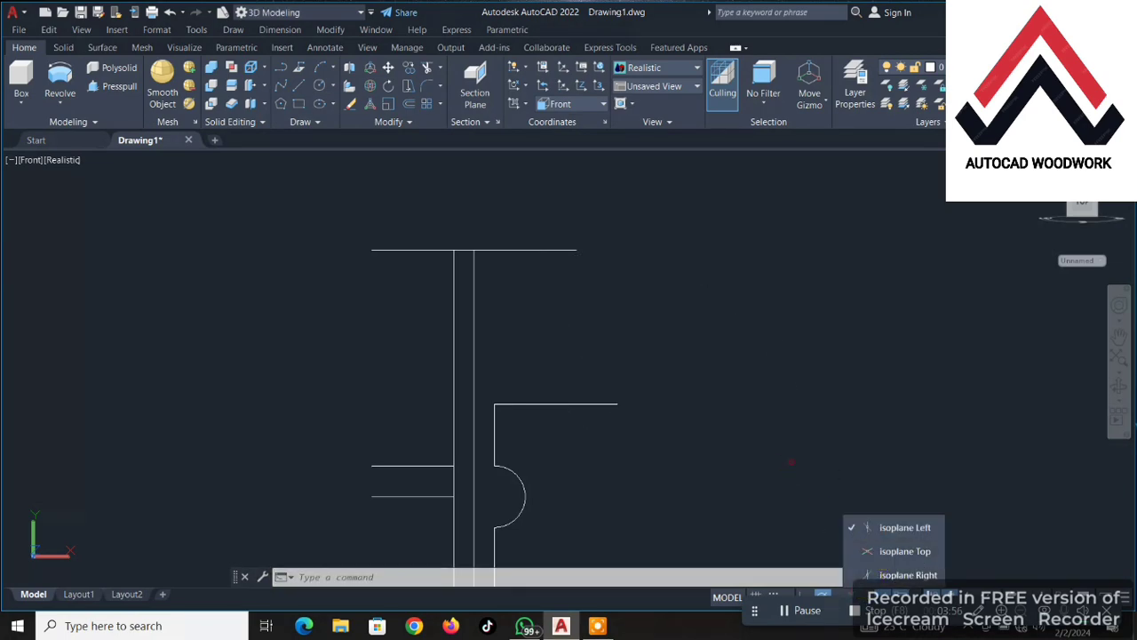
{"action": "left_click", "coordinate": [791, 461]}
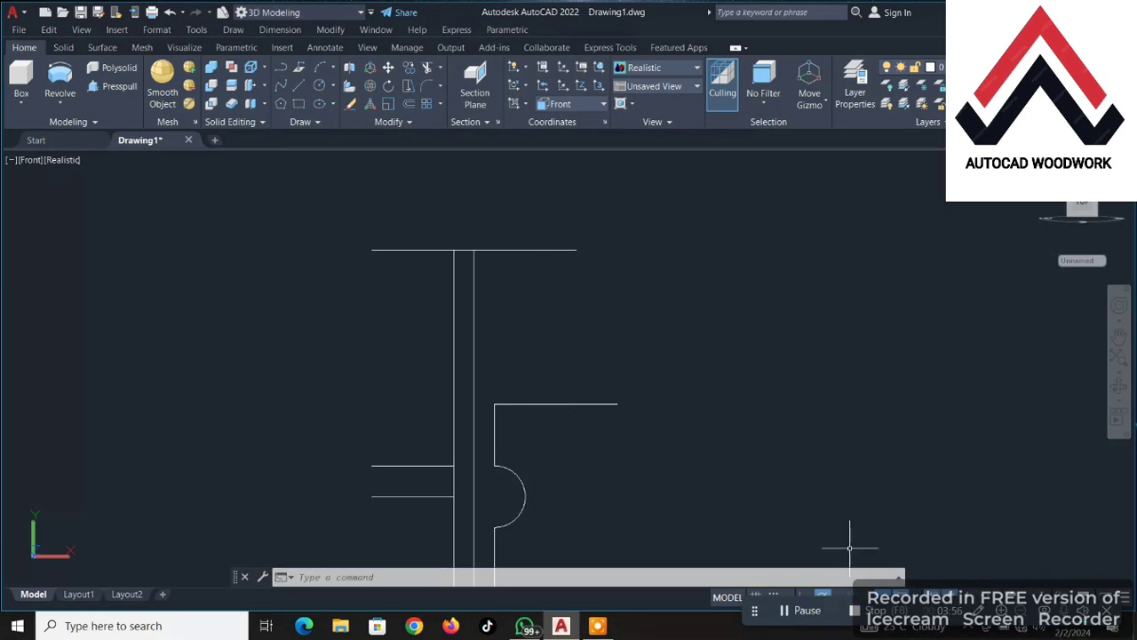
{"action": "left_click", "coordinate": [836, 595]}
{"action": "left_click", "coordinate": [882, 463]}
Draw an 80-unit slanted shade line rising from the 60-unit arm's end.
{"action": "left_click", "coordinate": [307, 86]}
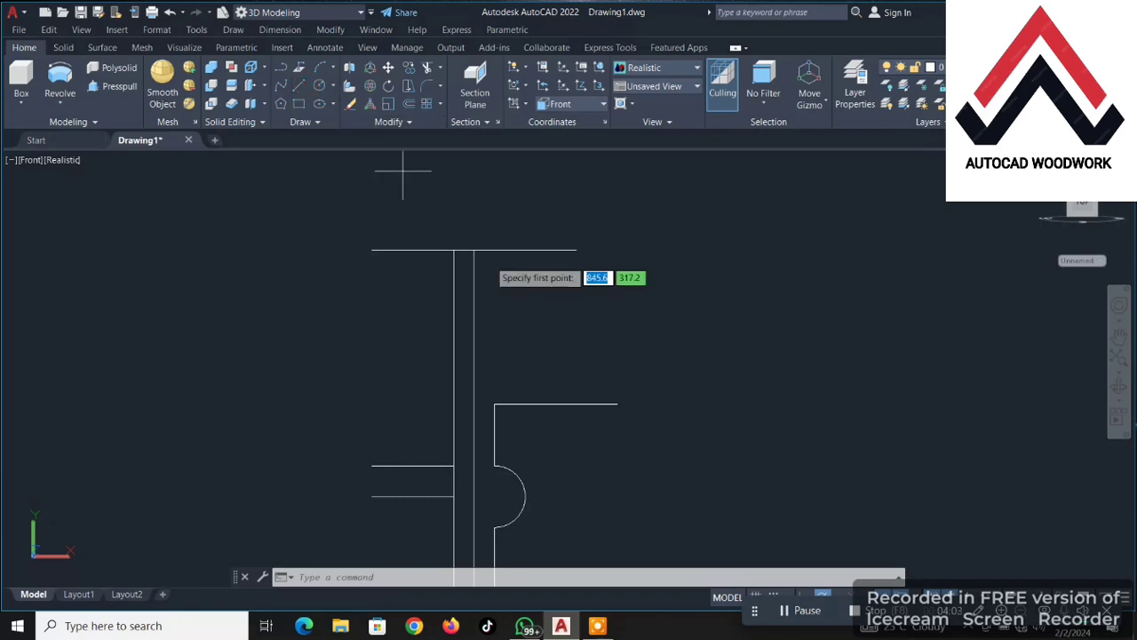
{"action": "left_click", "coordinate": [617, 404]}
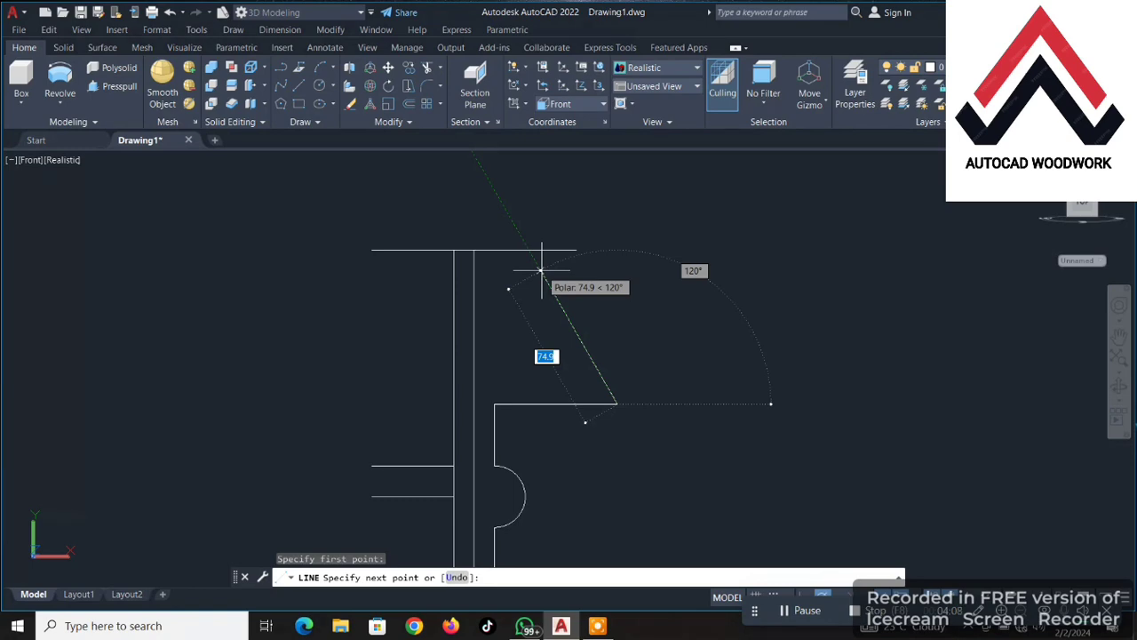
{"action": "type", "text": "80"}
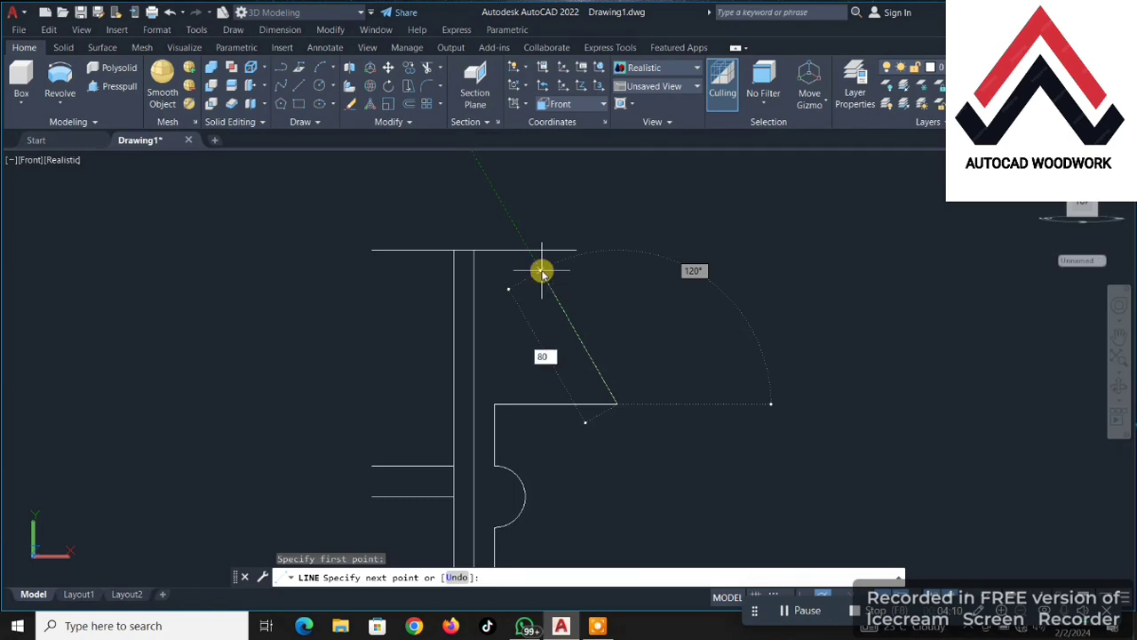
{"action": "key", "text": "Return"}
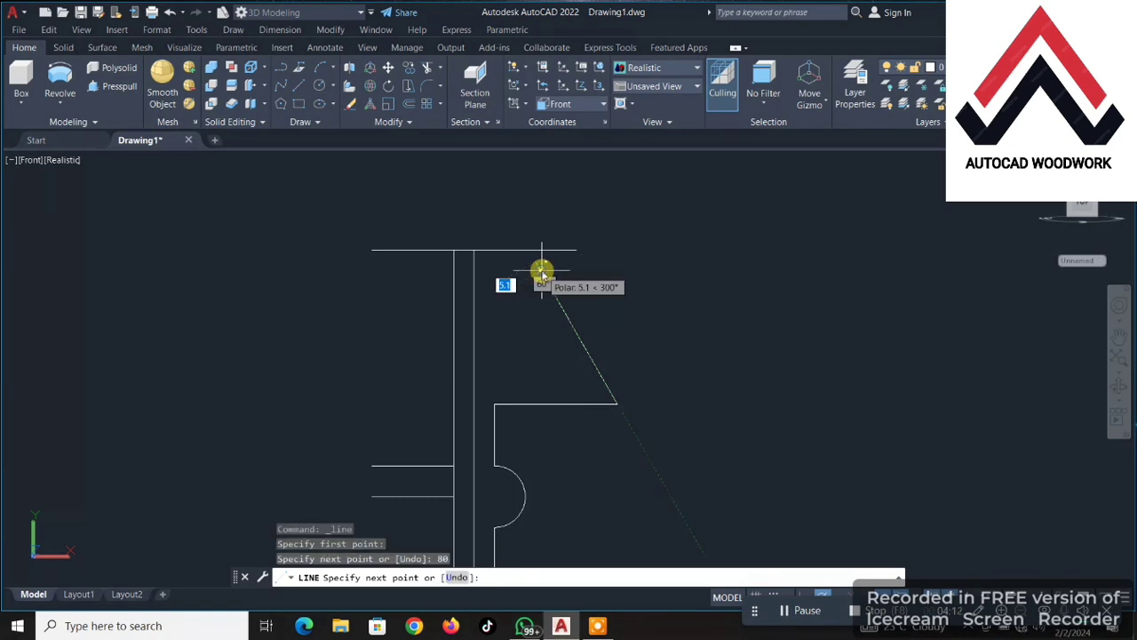
{"action": "right_click", "coordinate": [542, 271]}
{"action": "left_click", "coordinate": [573, 279]}
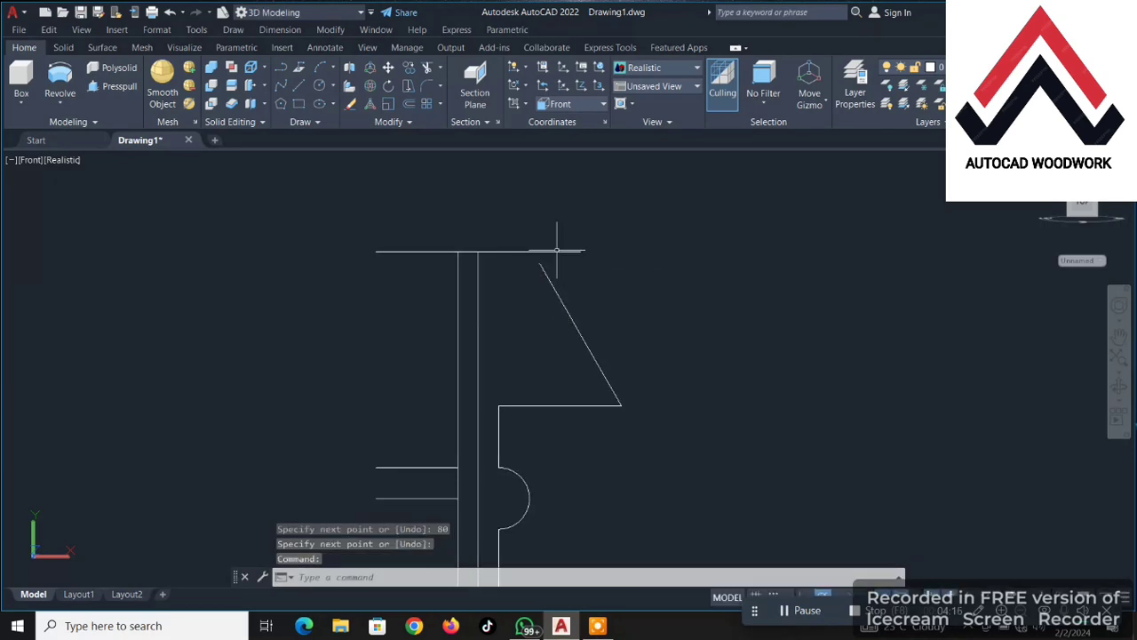
Pan and zoom out to the other lamp profile and start TRIM.
{"action": "mouse_move", "coordinate": [567, 310]}
{"action": "middle_mouse_down"}
{"action": "mouse_move", "coordinate": [622, 382]}
{"action": "mouse_move", "coordinate": [573, 336]}
{"action": "middle_mouse_up"}
{"action": "scroll", "coordinate": [660, 392], "scroll_direction": "down", "scroll_amount": 2}
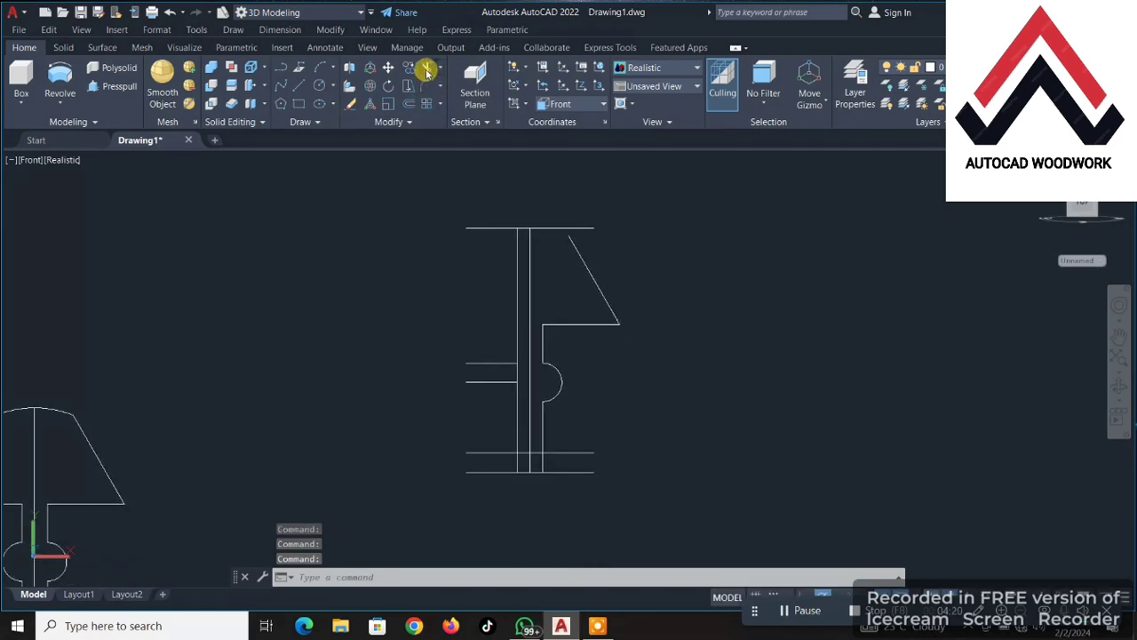
{"action": "type", "text": "tr"}
{"action": "key", "text": "Return"}
{"action": "scroll", "coordinate": [568, 386], "scroll_direction": "up", "scroll_amount": 3}
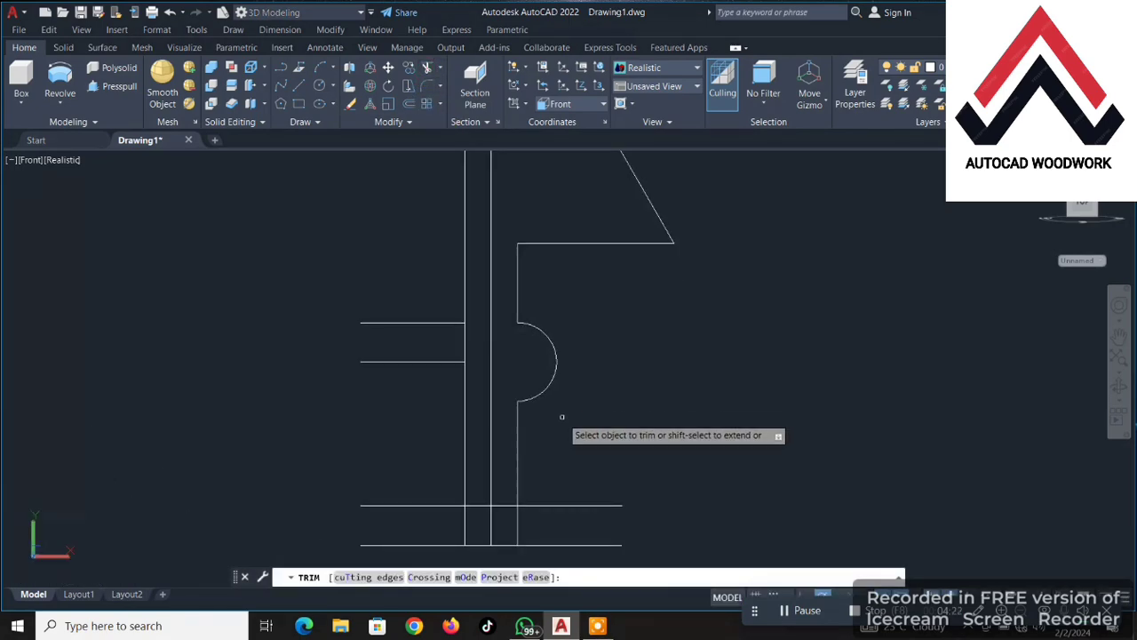
Fence-trim the overhanging bottom-line end and the two vertical-line stubs below the lower guide.
{"action": "middle_click_drag", "start_coordinate": [564, 418], "coordinate": [575, 339]}
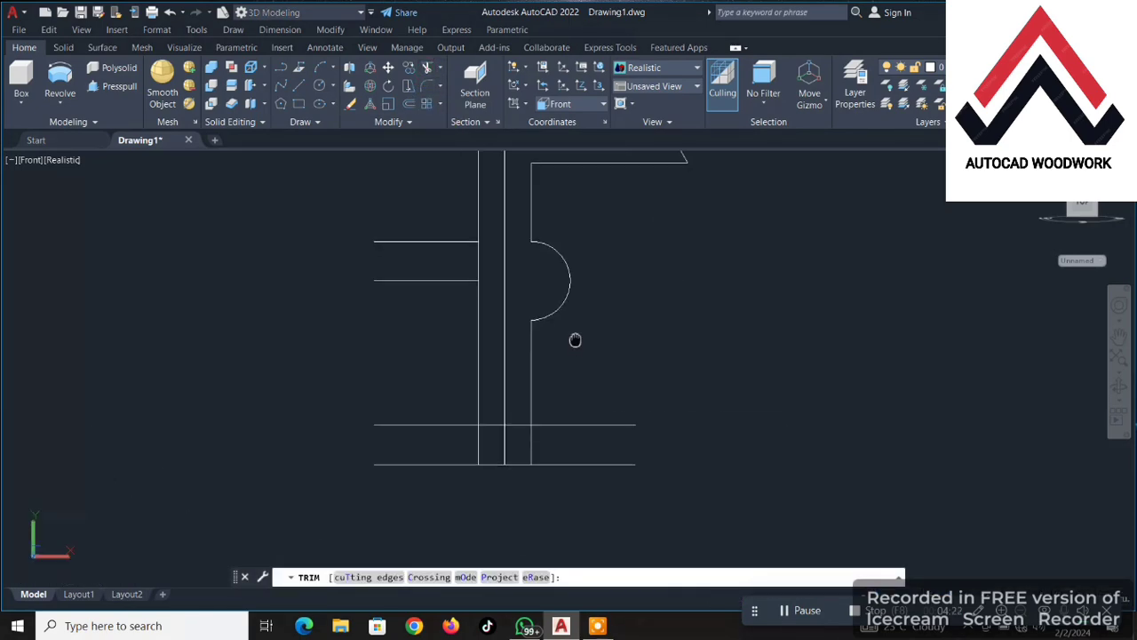
{"action": "left_click", "coordinate": [538, 445]}
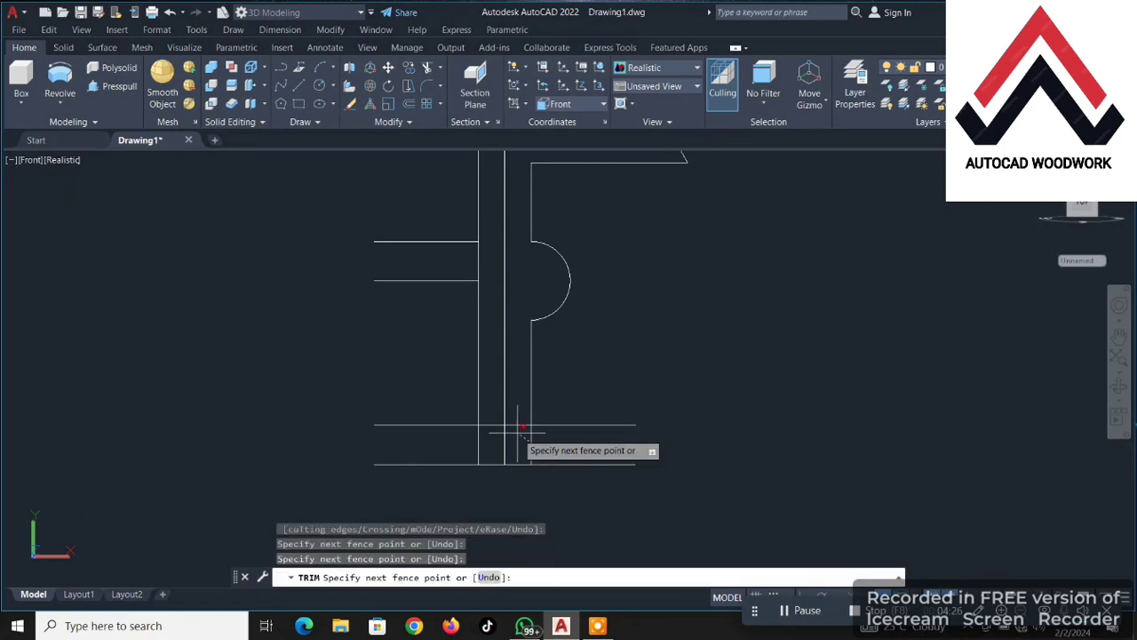
{"action": "key", "text": "Return"}
{"action": "left_click", "coordinate": [515, 433]}
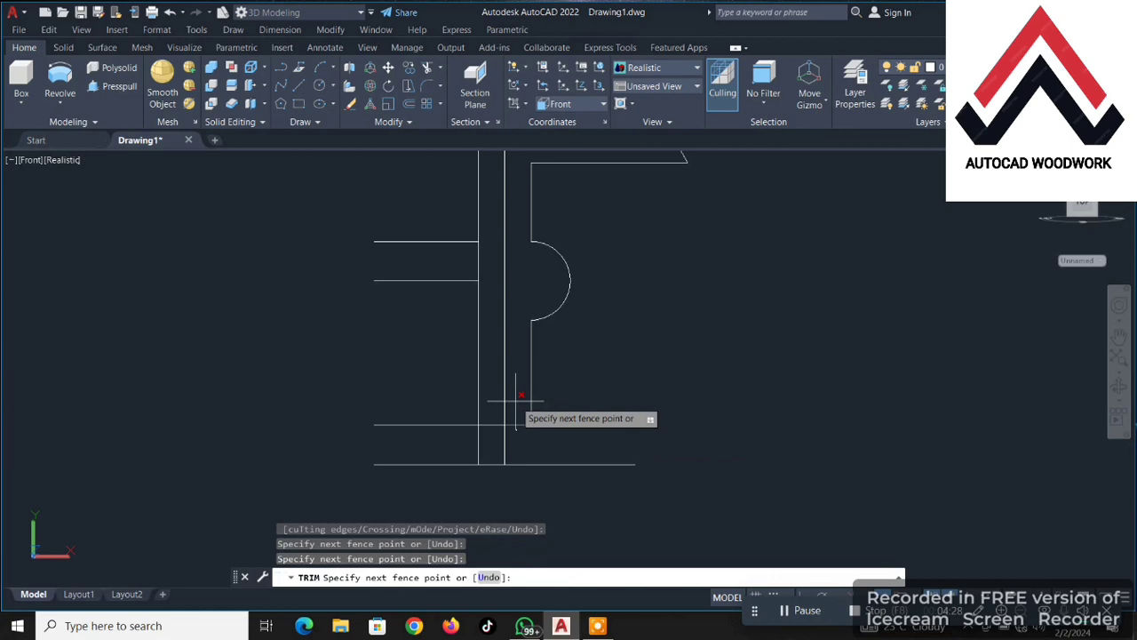
{"action": "key", "text": "Return"}
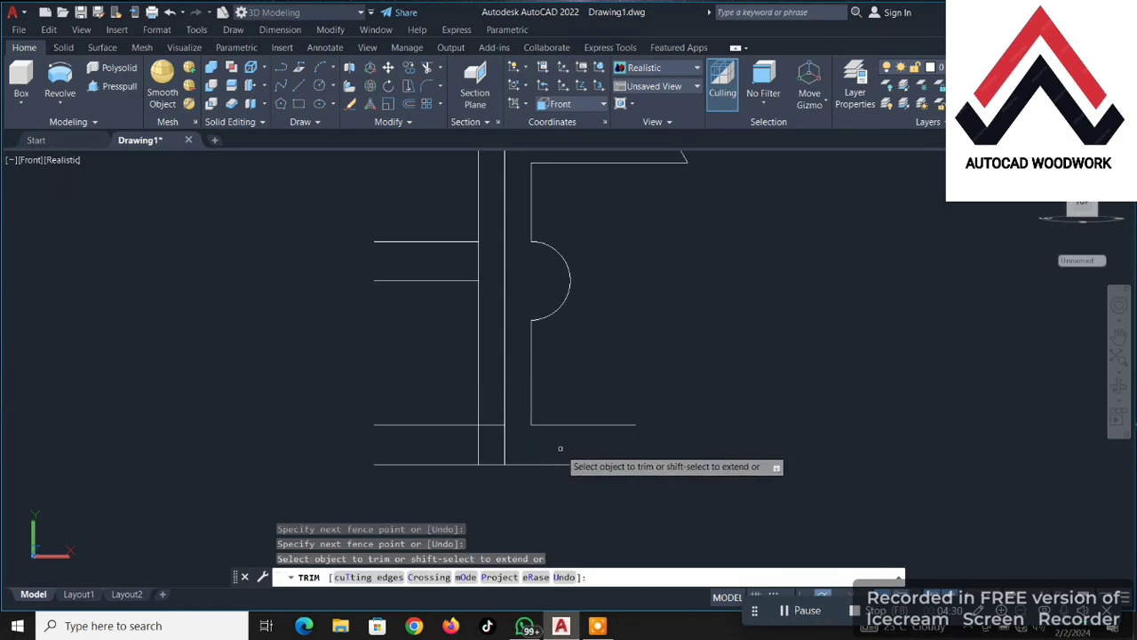
{"action": "left_click", "coordinate": [507, 448]}
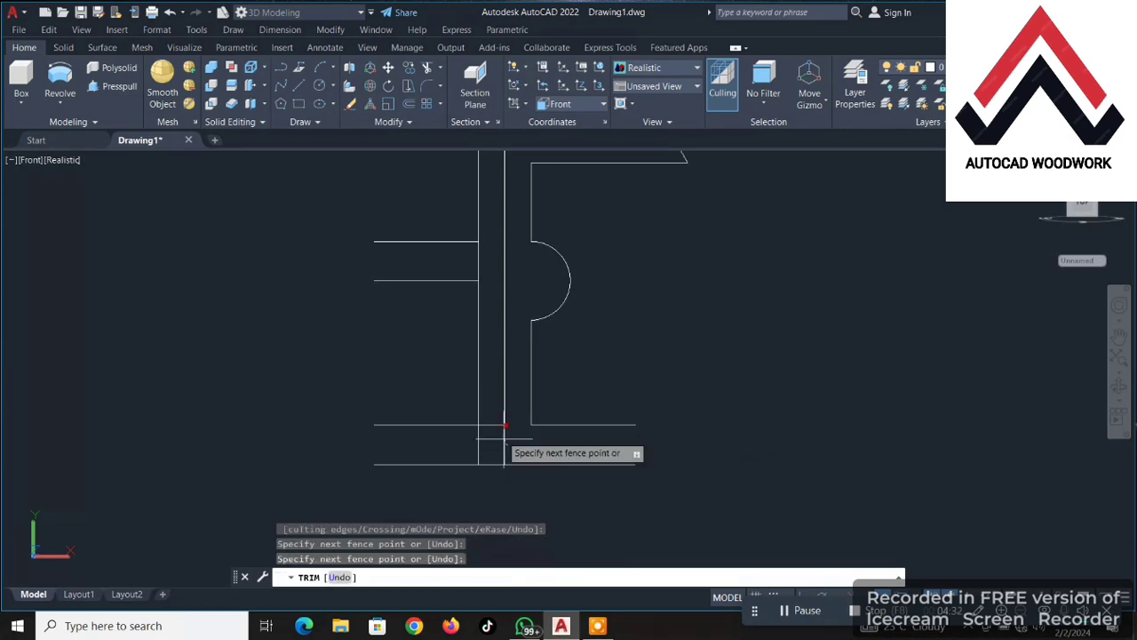
{"action": "key", "text": "Return"}
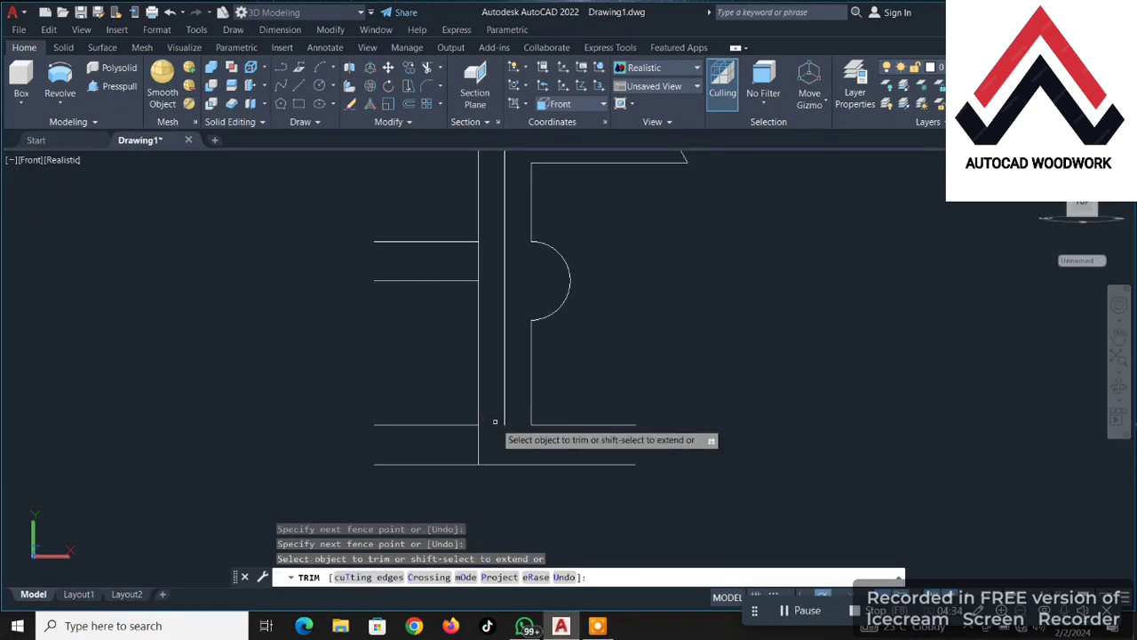
{"action": "key", "text": "Escape"}
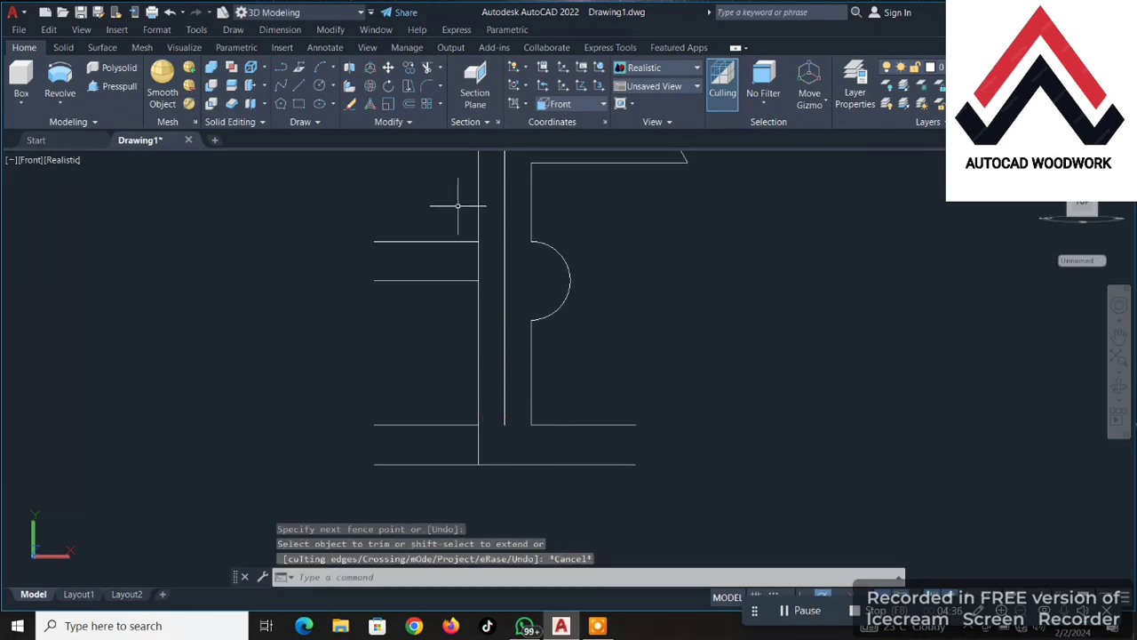
Fillet the bottom line and vertical line corner with radius 20.
{"action": "left_click", "coordinate": [421, 89]}
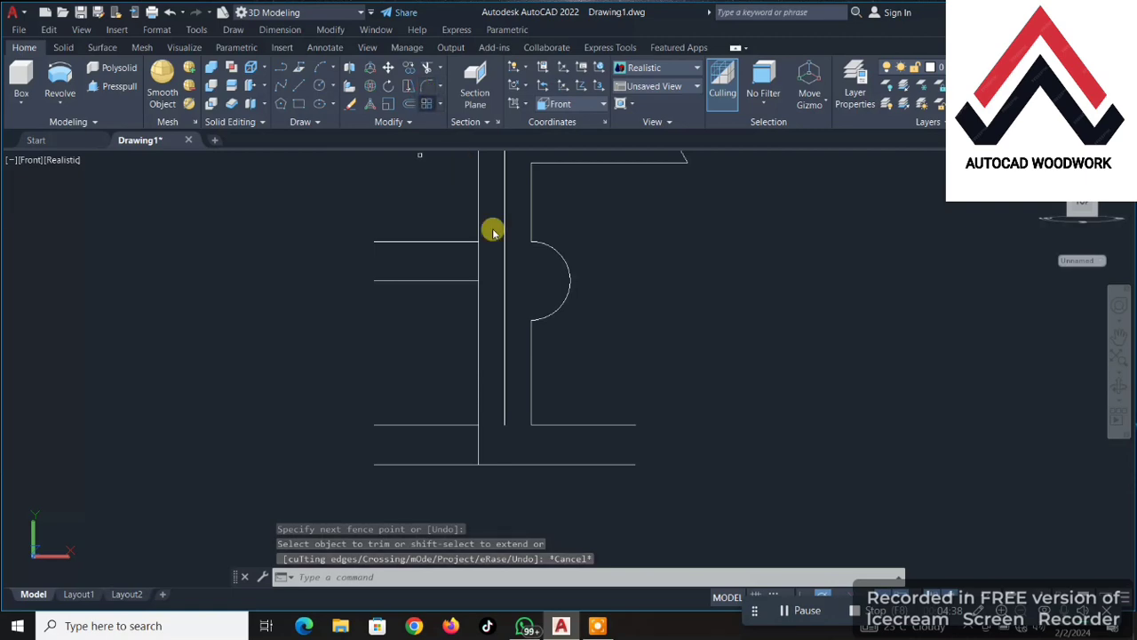
{"action": "left_click", "coordinate": [554, 391]}
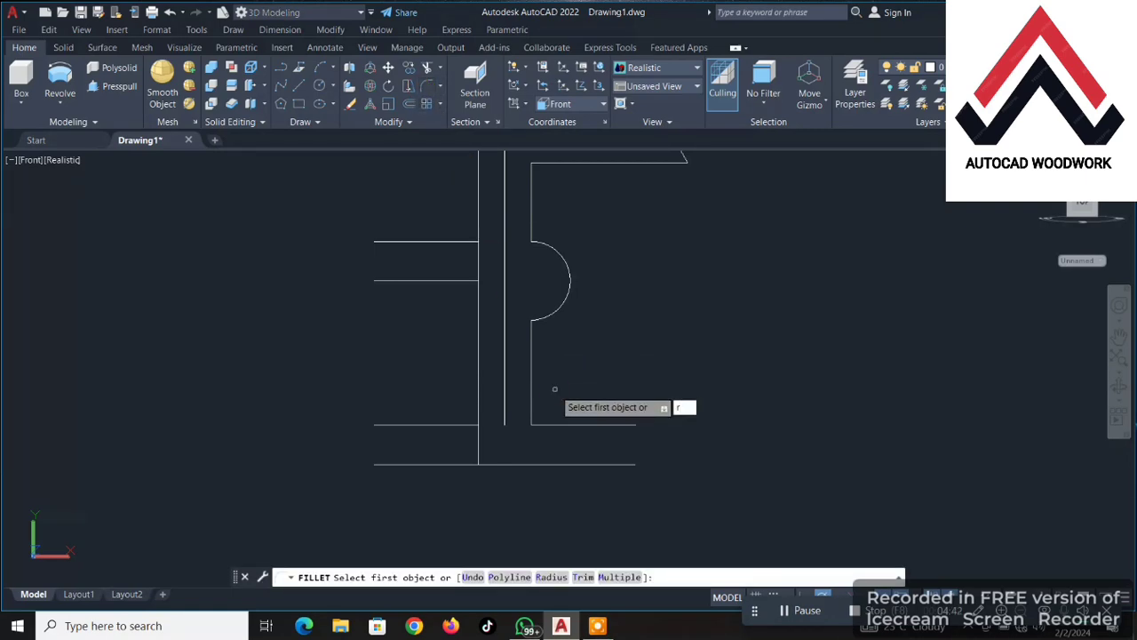
{"action": "key", "text": "Return"}
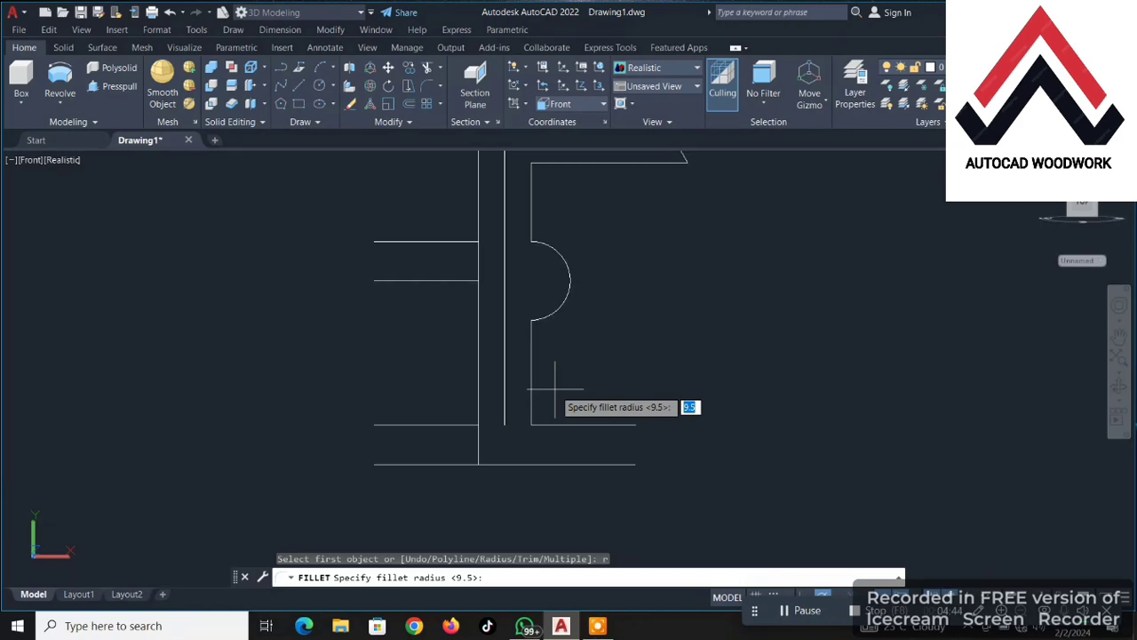
{"action": "key", "text": "Return"}
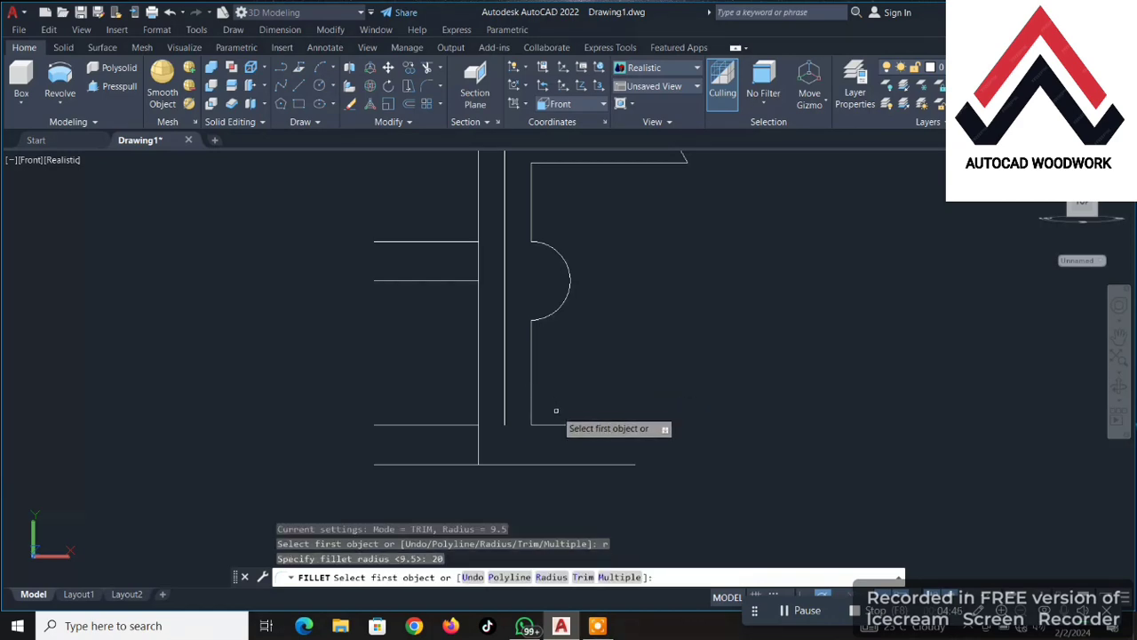
{"action": "left_click", "coordinate": [571, 423]}
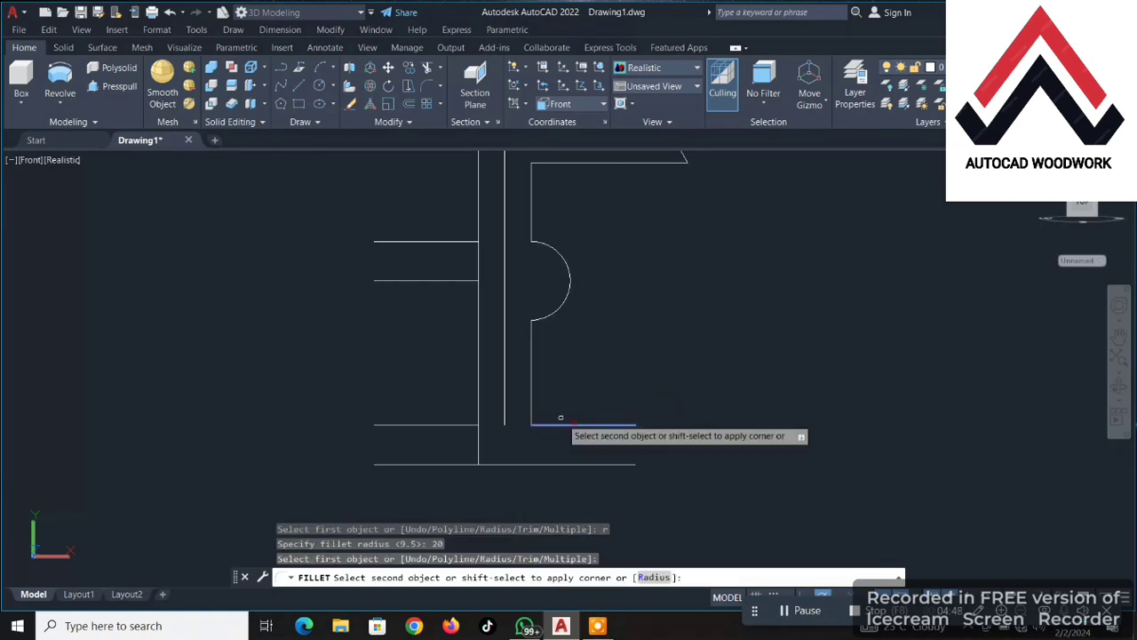
{"action": "left_click", "coordinate": [532, 403]}
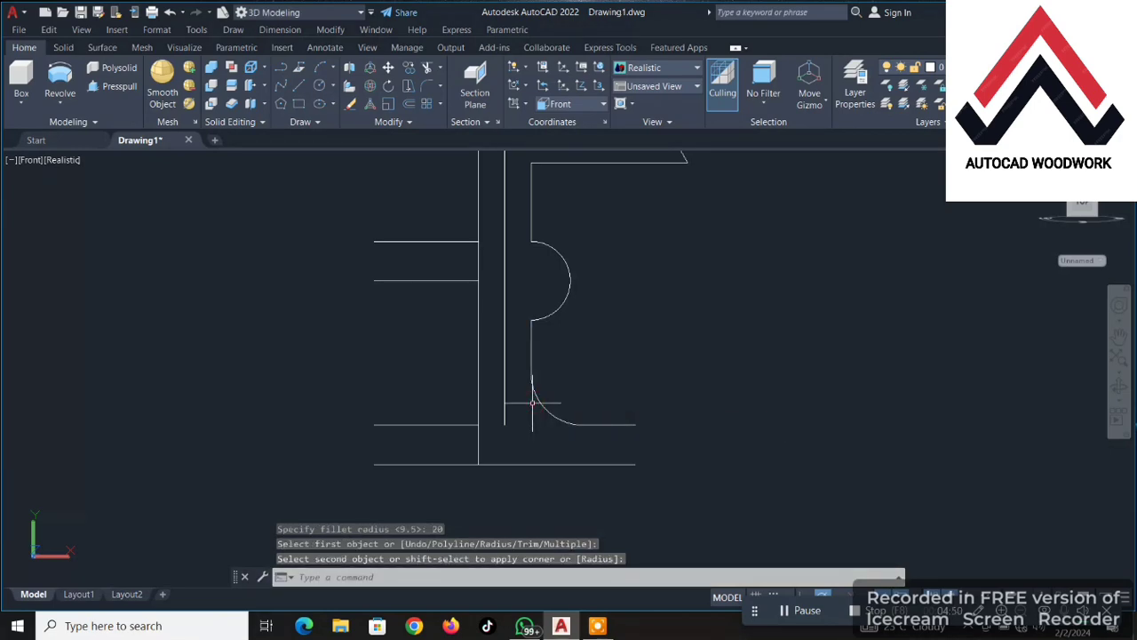
Erase the inner vertical and bottom lines and the two short horizontal lines, then select the profile.
{"action": "scroll", "coordinate": [509, 407], "scroll_direction": "down", "scroll_amount": 2}
{"action": "middle_click_drag", "start_coordinate": [496, 442], "coordinate": [537, 454]}
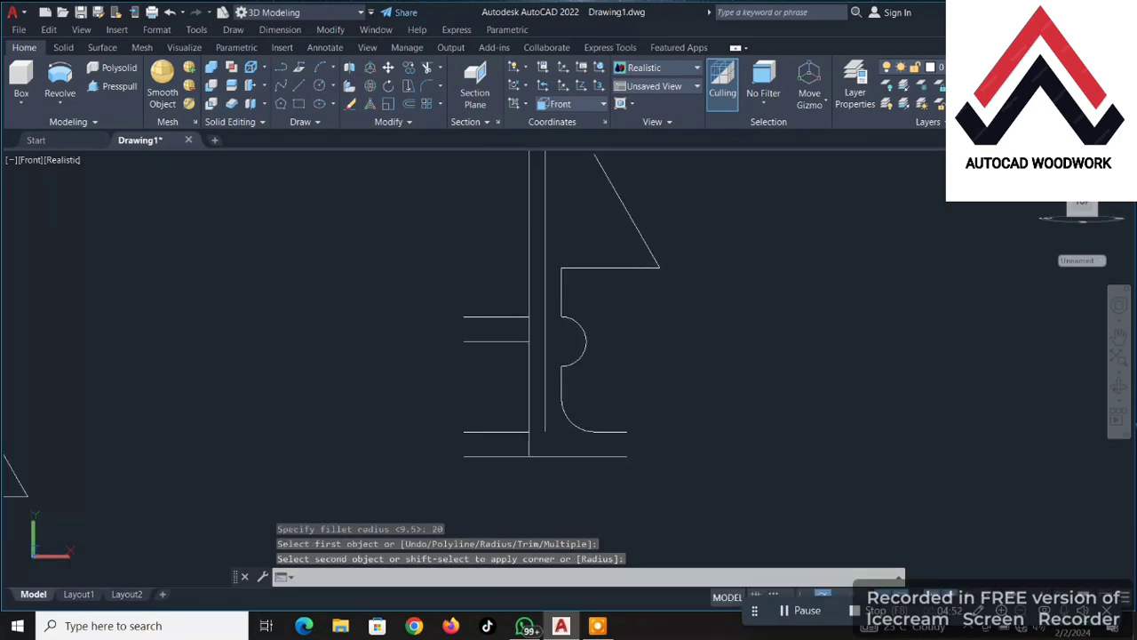
{"action": "left_click", "coordinate": [538, 449]}
{"action": "left_click", "coordinate": [513, 390]}
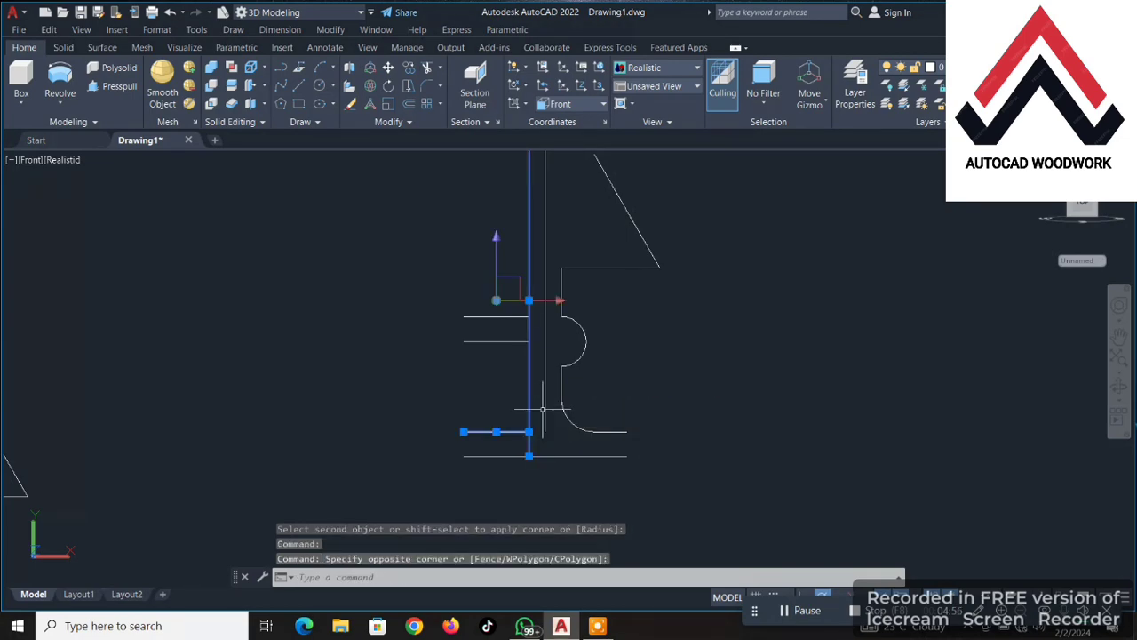
{"action": "left_click", "coordinate": [350, 105]}
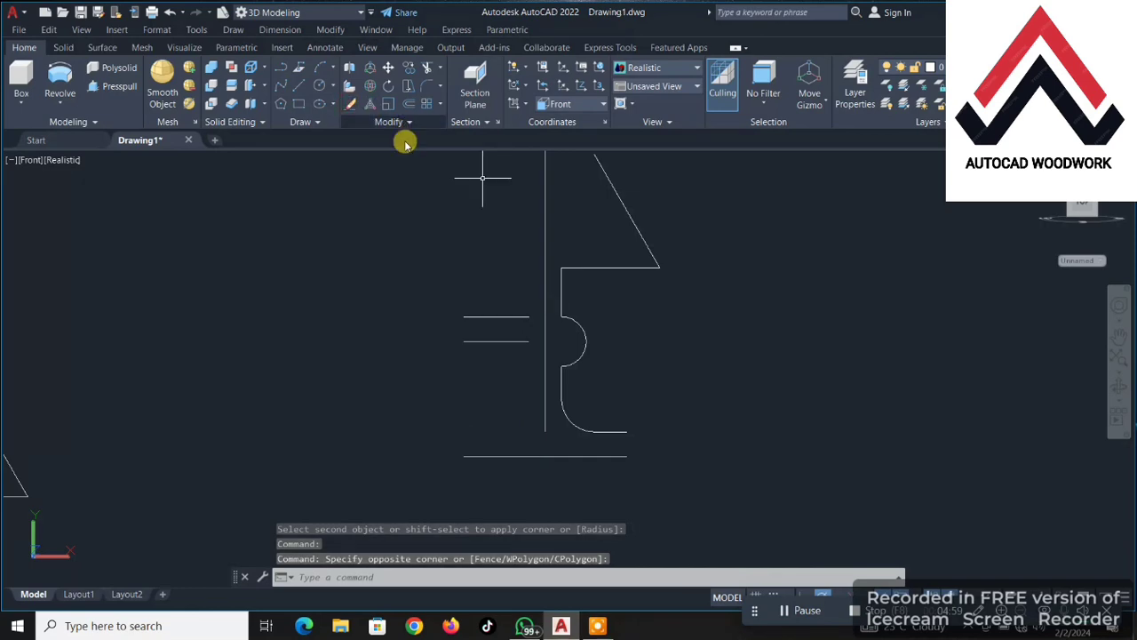
{"action": "left_click", "coordinate": [516, 379]}
{"action": "left_click", "coordinate": [496, 317]}
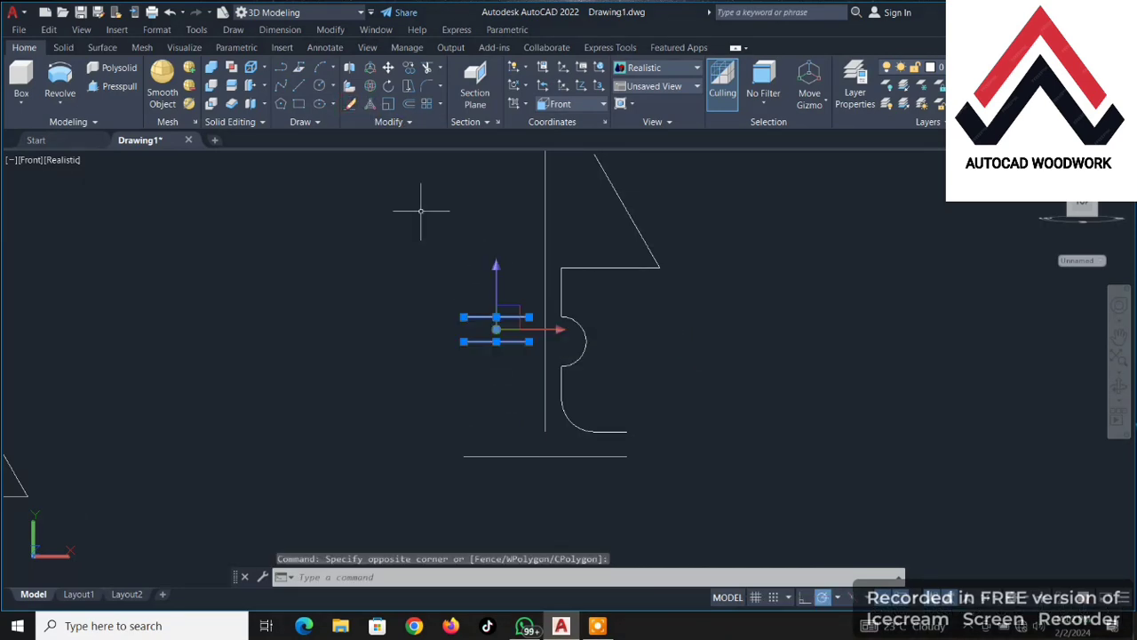
{"action": "left_click", "coordinate": [354, 105]}
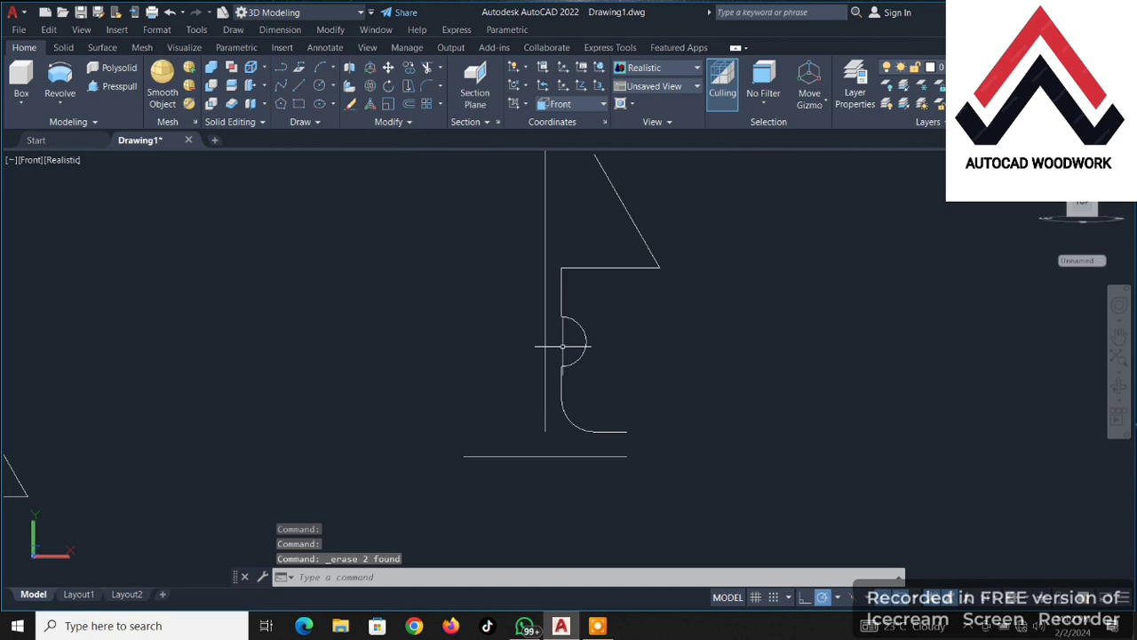
{"action": "left_click", "coordinate": [601, 440]}
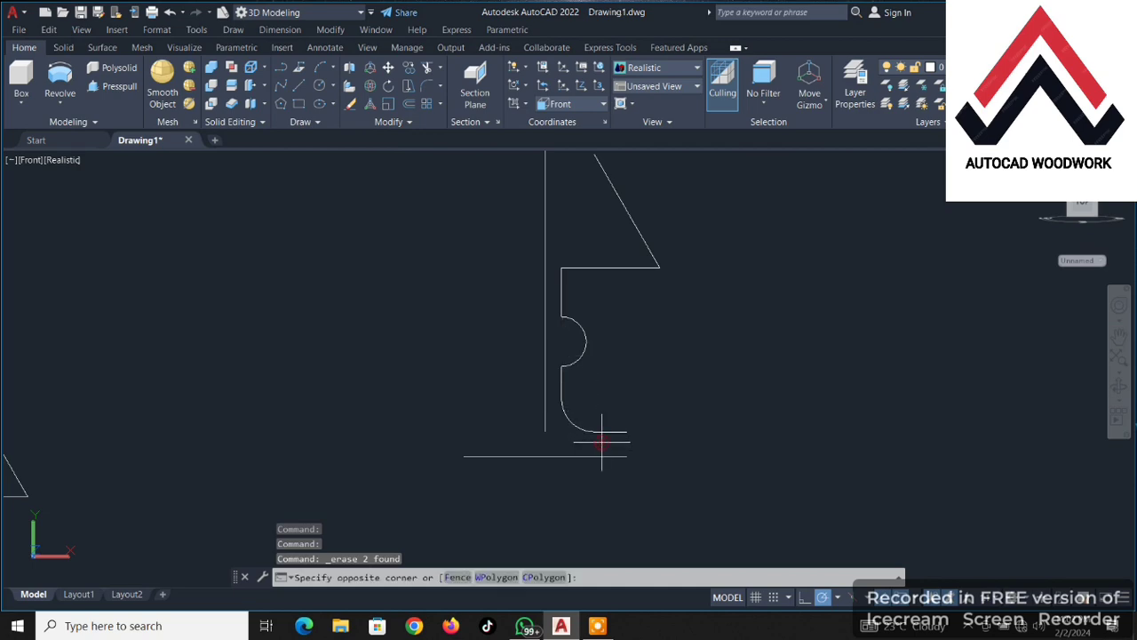
{"action": "left_click", "coordinate": [578, 215]}
Add the small vertical segment and slanted shade line, then mirror the half outline across the centre line, keeping the source.
{"action": "scroll", "coordinate": [579, 214], "scroll_direction": "down", "scroll_amount": 3}
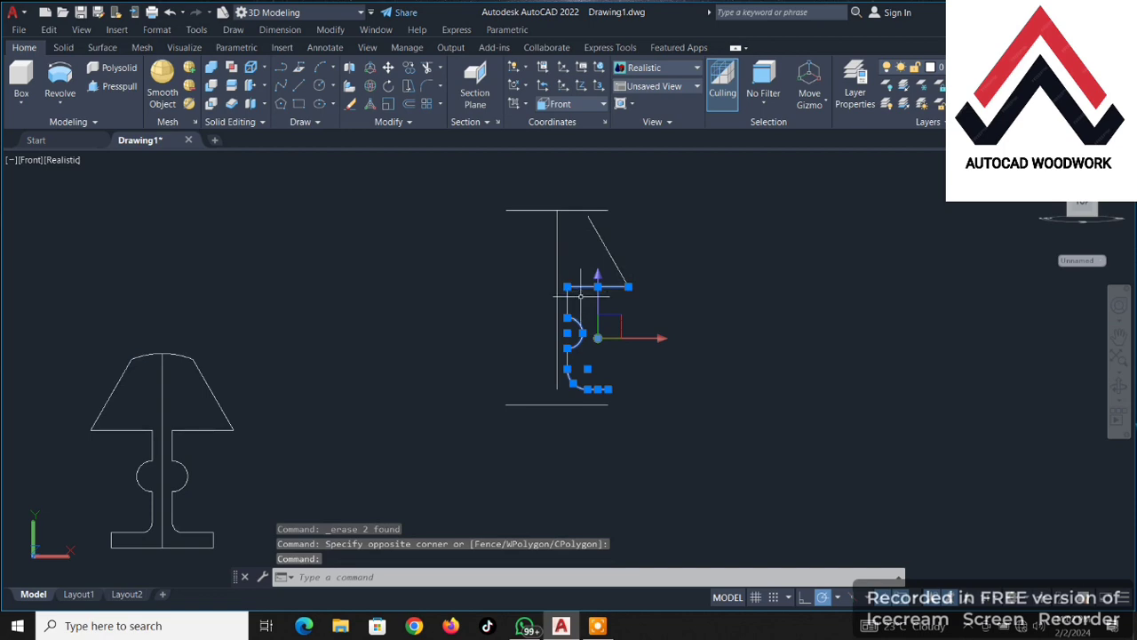
{"action": "left_click", "coordinate": [566, 289]}
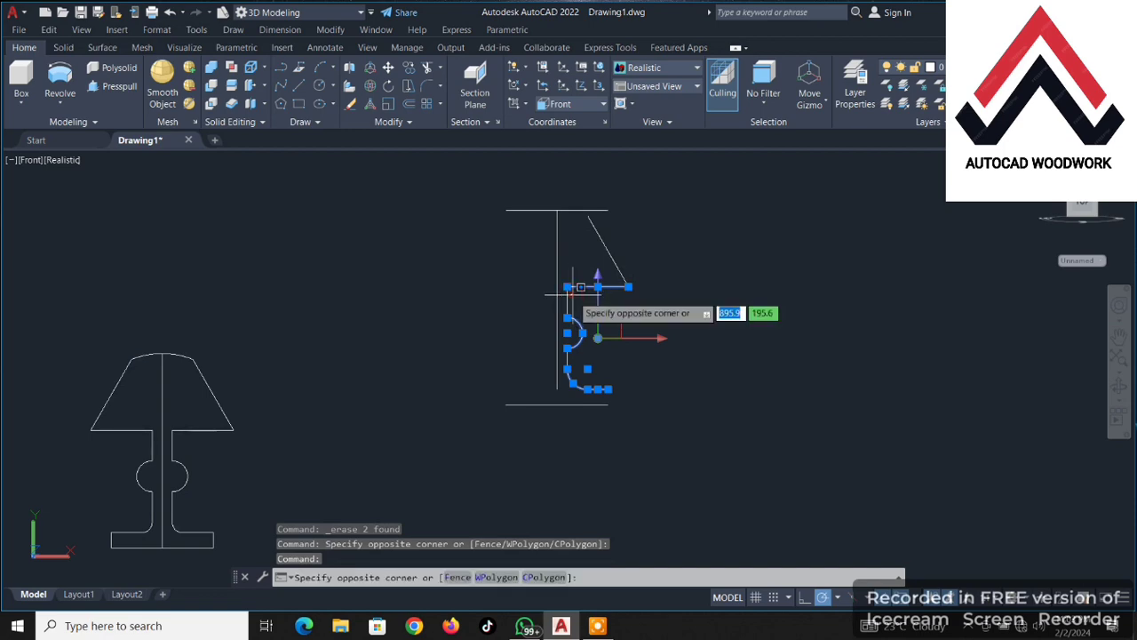
{"action": "left_click", "coordinate": [562, 299]}
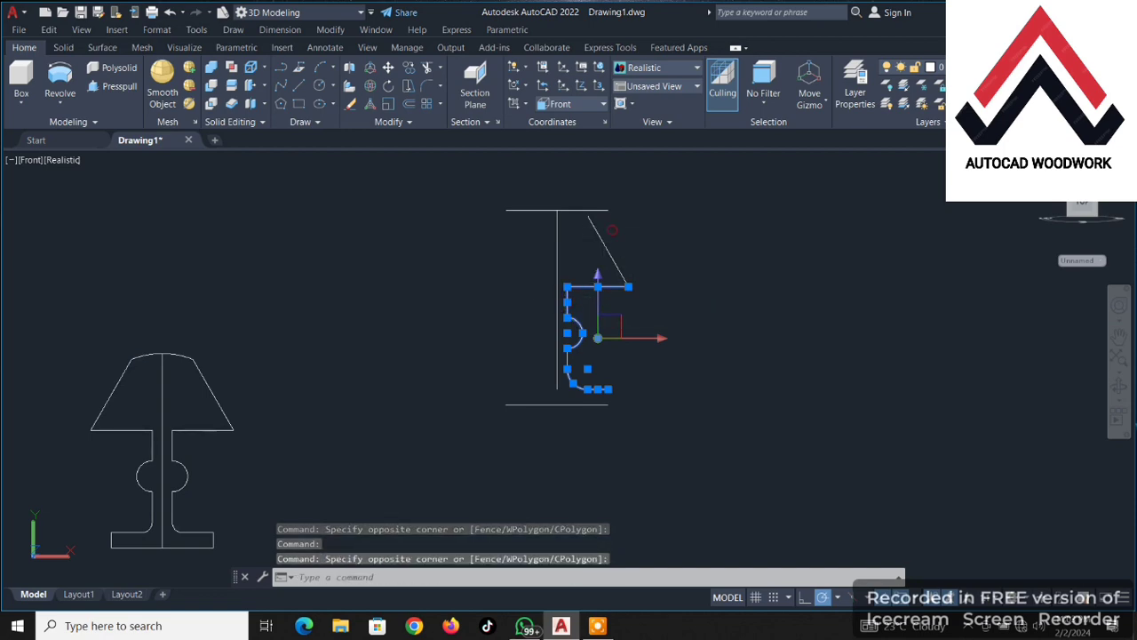
{"action": "left_click", "coordinate": [612, 230]}
{"action": "left_click", "coordinate": [573, 258]}
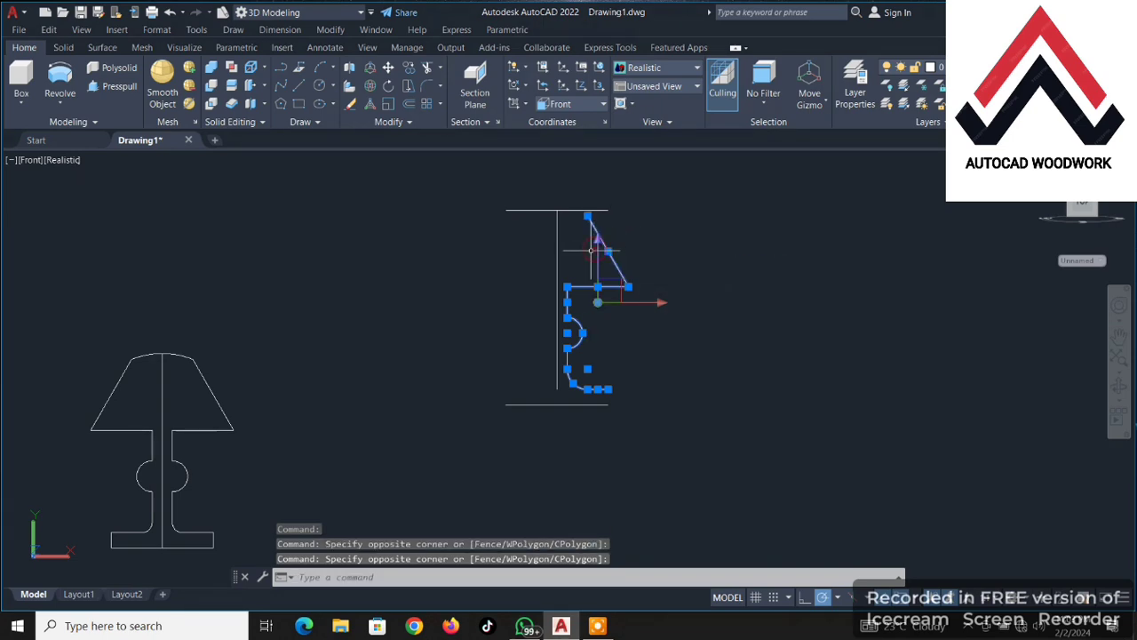
{"action": "left_click", "coordinate": [436, 125]}
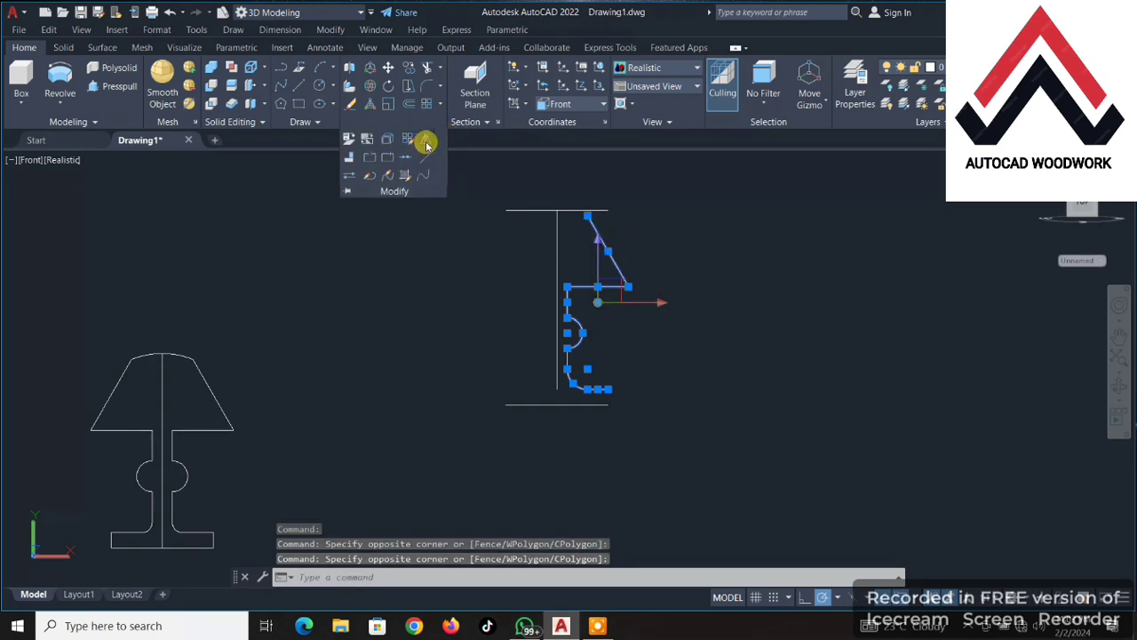
{"action": "left_click", "coordinate": [426, 143]}
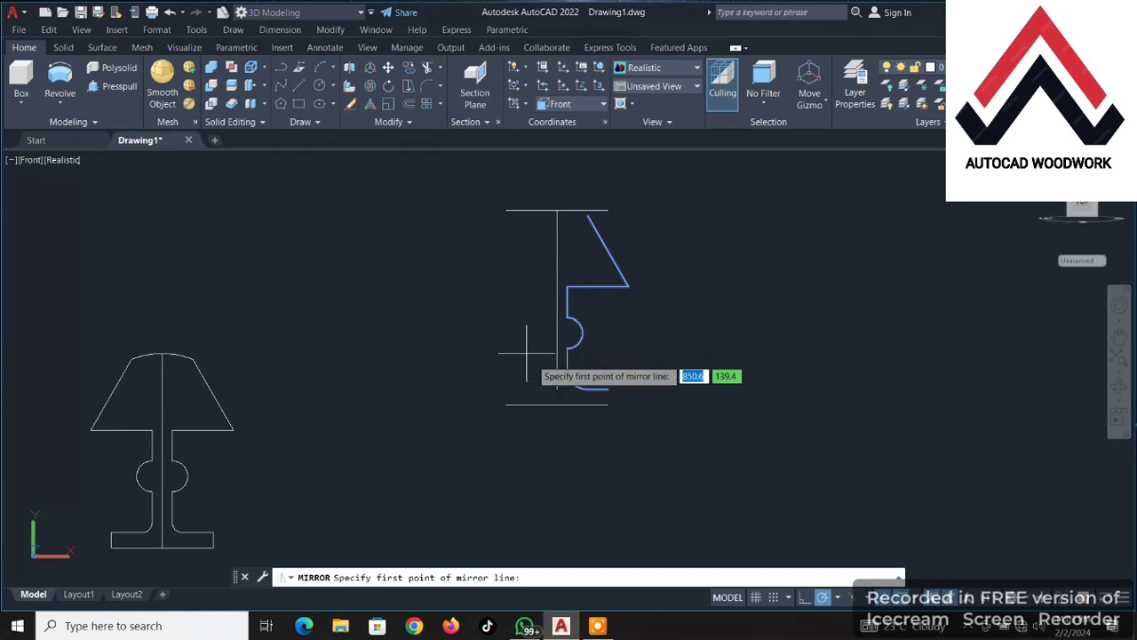
{"action": "left_click", "coordinate": [557, 387]}
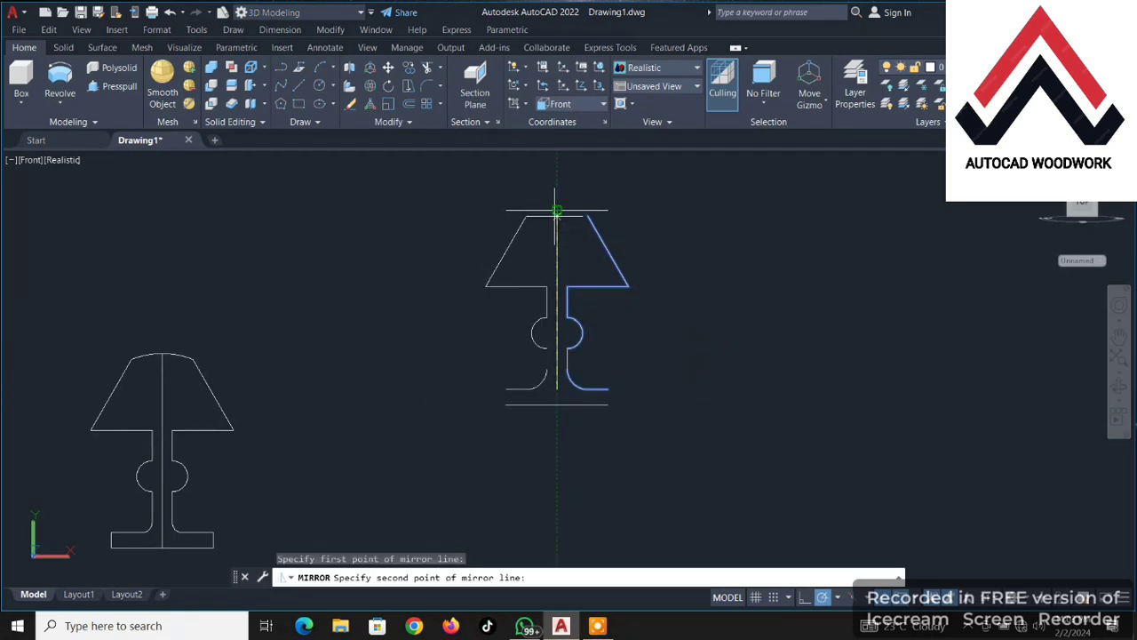
{"action": "left_click", "coordinate": [554, 216]}
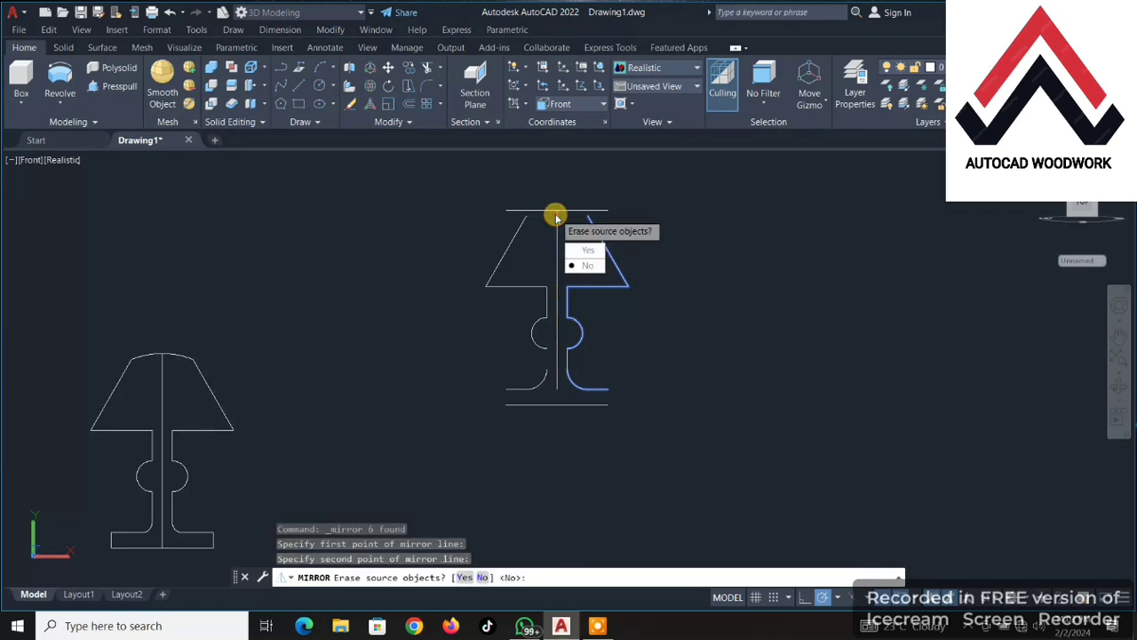
{"action": "right_click", "coordinate": [556, 216]}
{"action": "left_click", "coordinate": [585, 207]}
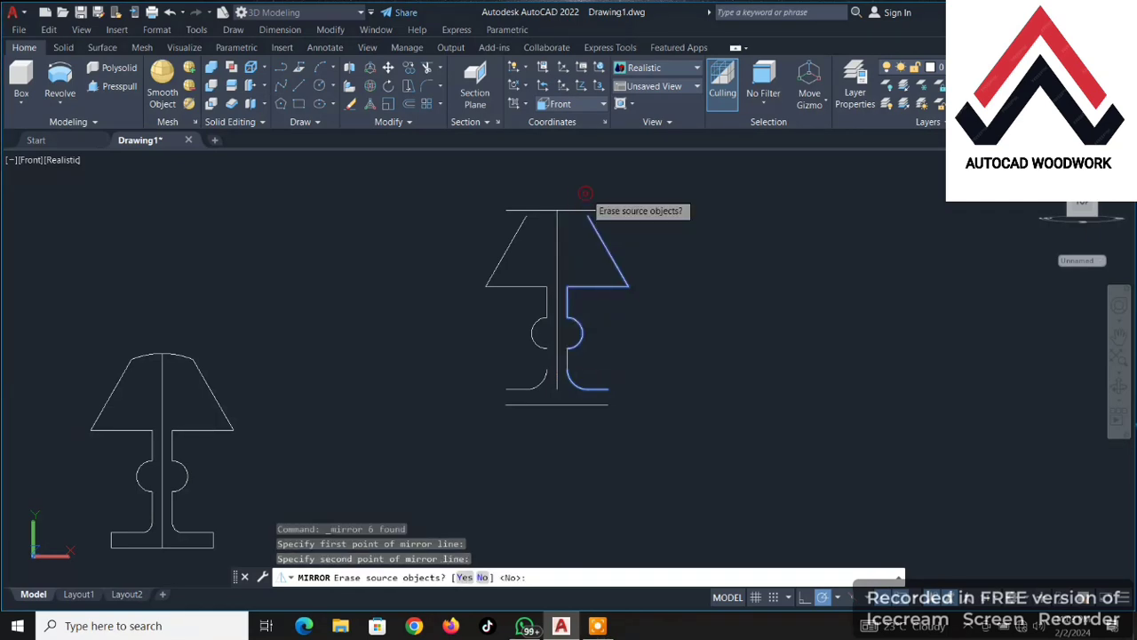
{"action": "key", "text": "Down"}
{"action": "left_click", "coordinate": [606, 244]}
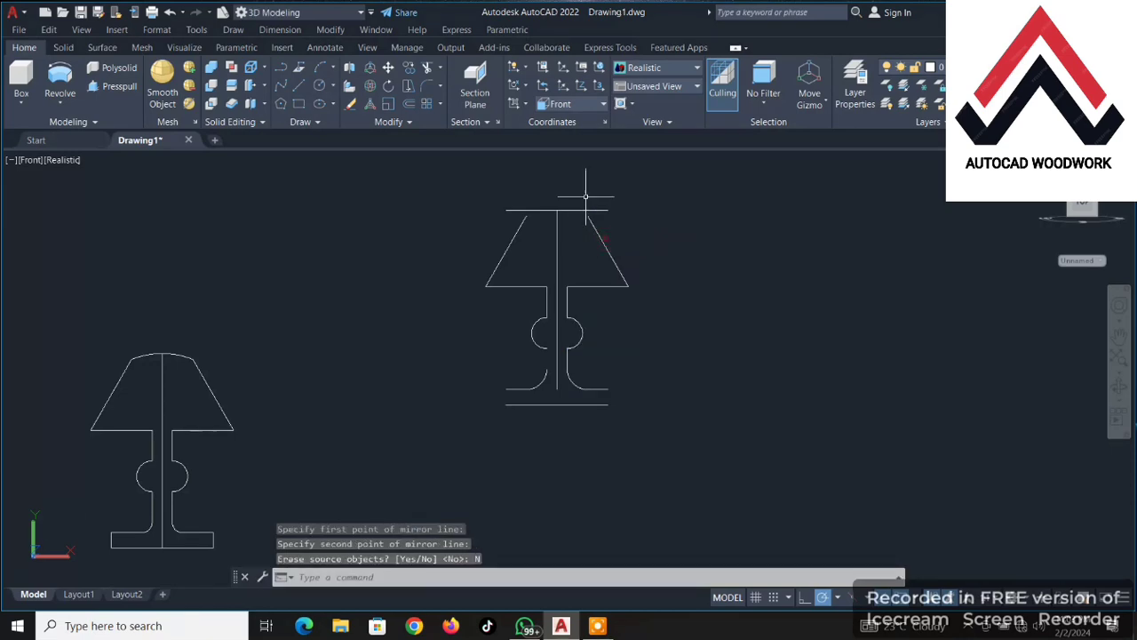
Mirror the short neck segment across the centre line, keeping the original.
{"action": "left_click", "coordinate": [565, 355]}
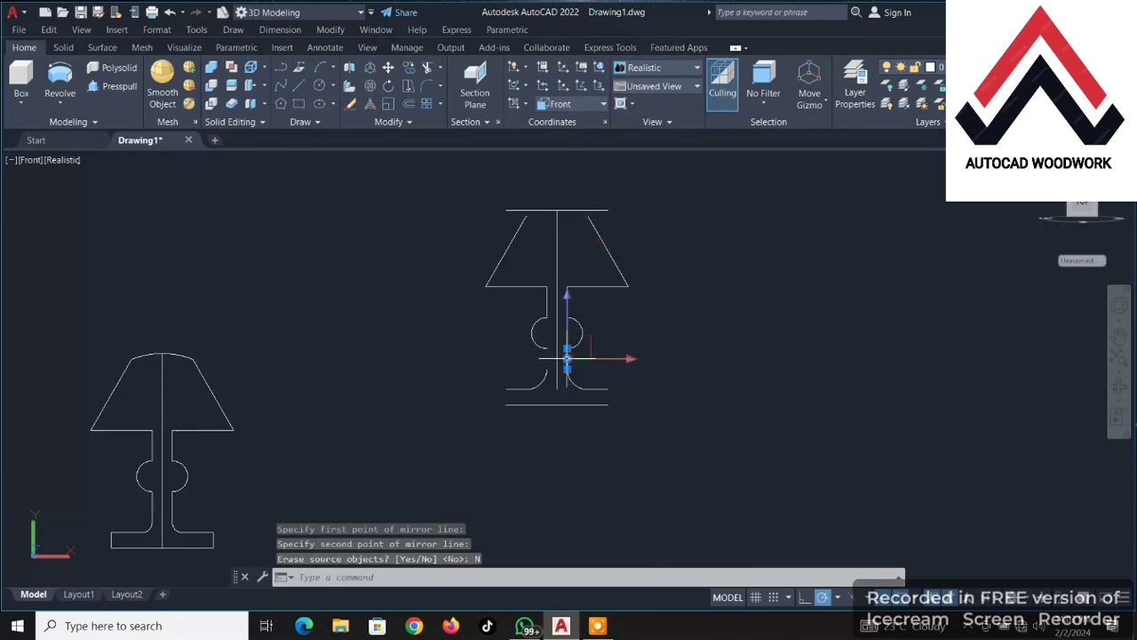
{"action": "left_click", "coordinate": [413, 121]}
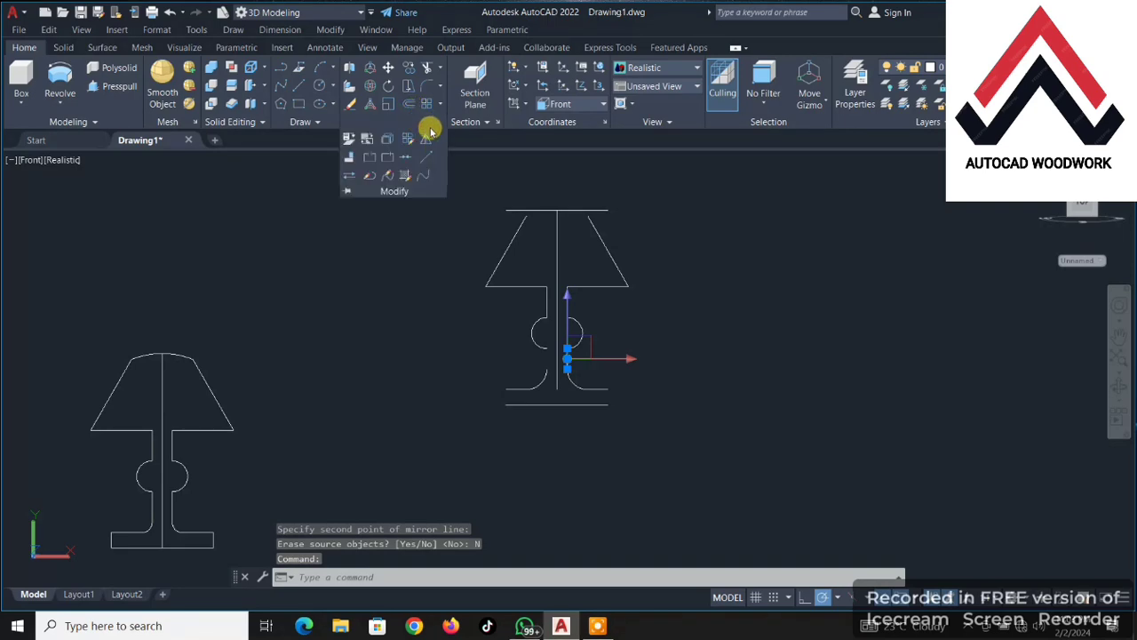
{"action": "left_click", "coordinate": [424, 139]}
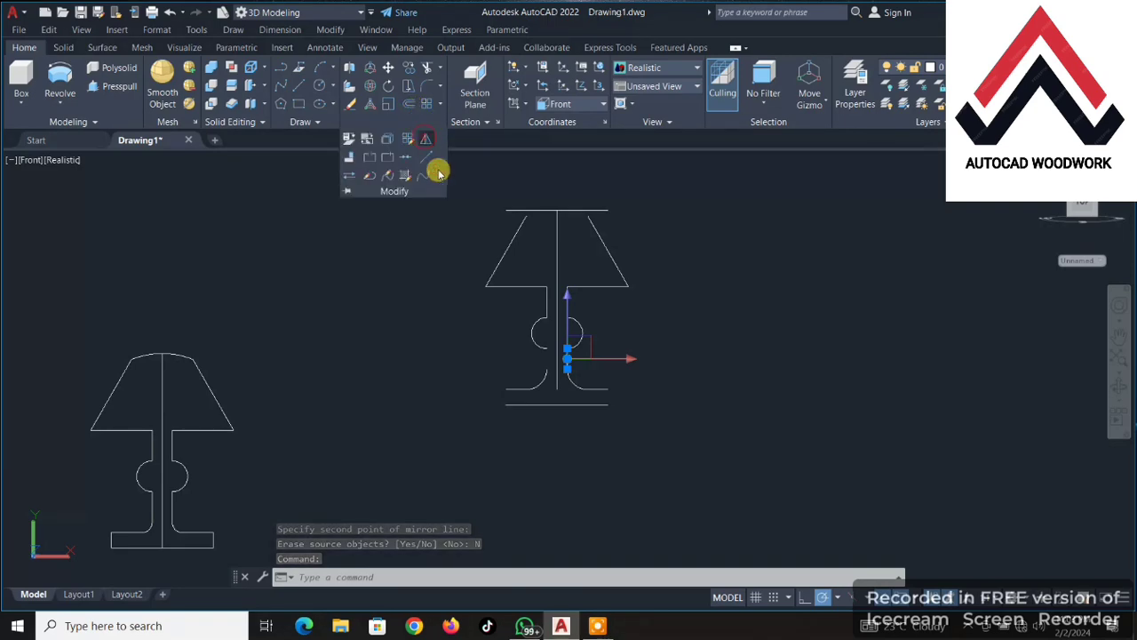
{"action": "left_click", "coordinate": [556, 389]}
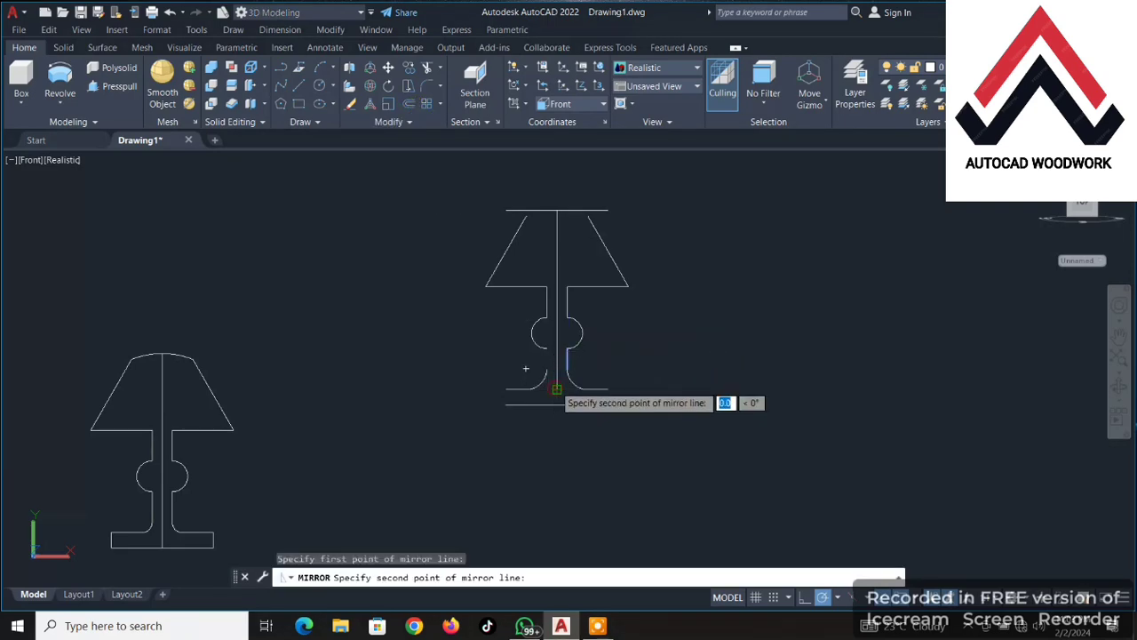
{"action": "left_click", "coordinate": [557, 214]}
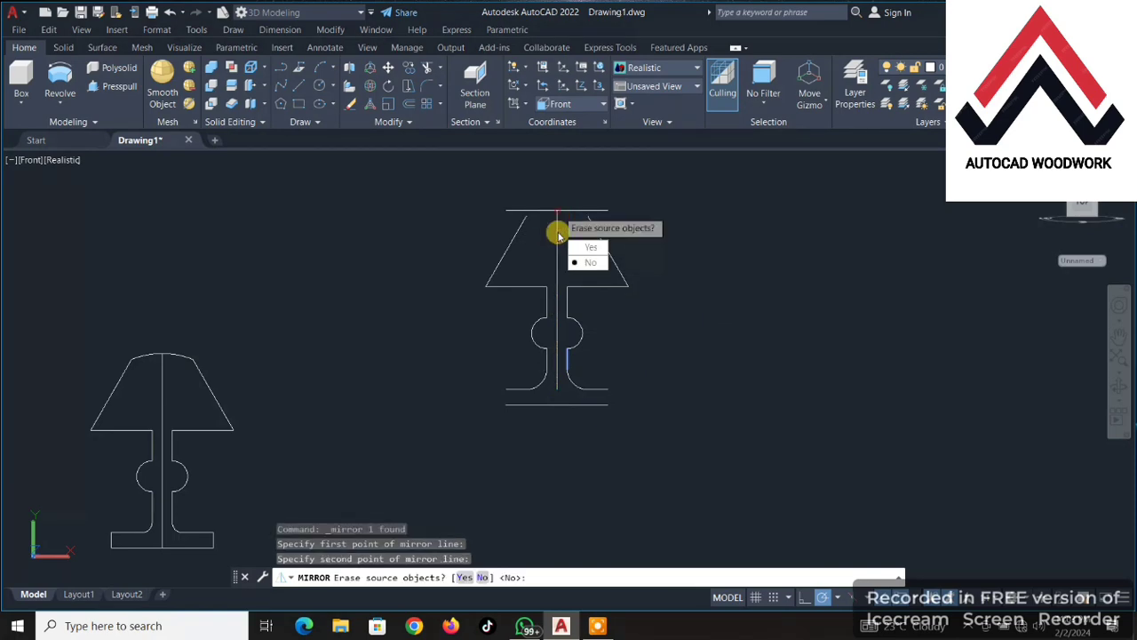
{"action": "left_click", "coordinate": [577, 262]}
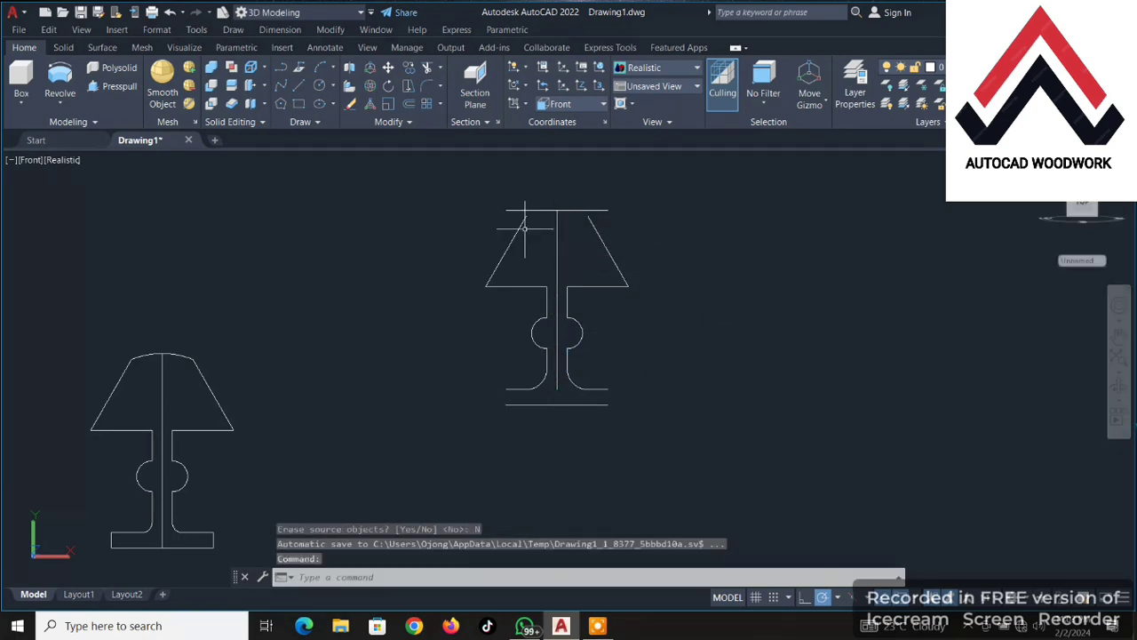
Draw a 3-point arc across the shade top from corner to corner through the centre line.
{"action": "left_click", "coordinate": [321, 67]}
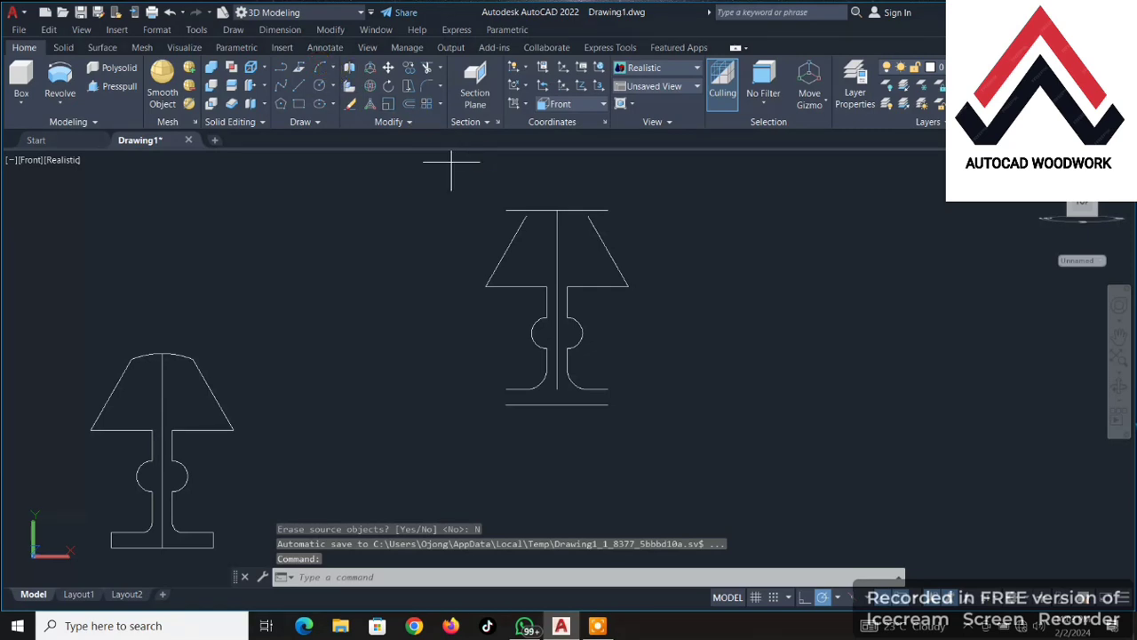
{"action": "left_click", "coordinate": [527, 214]}
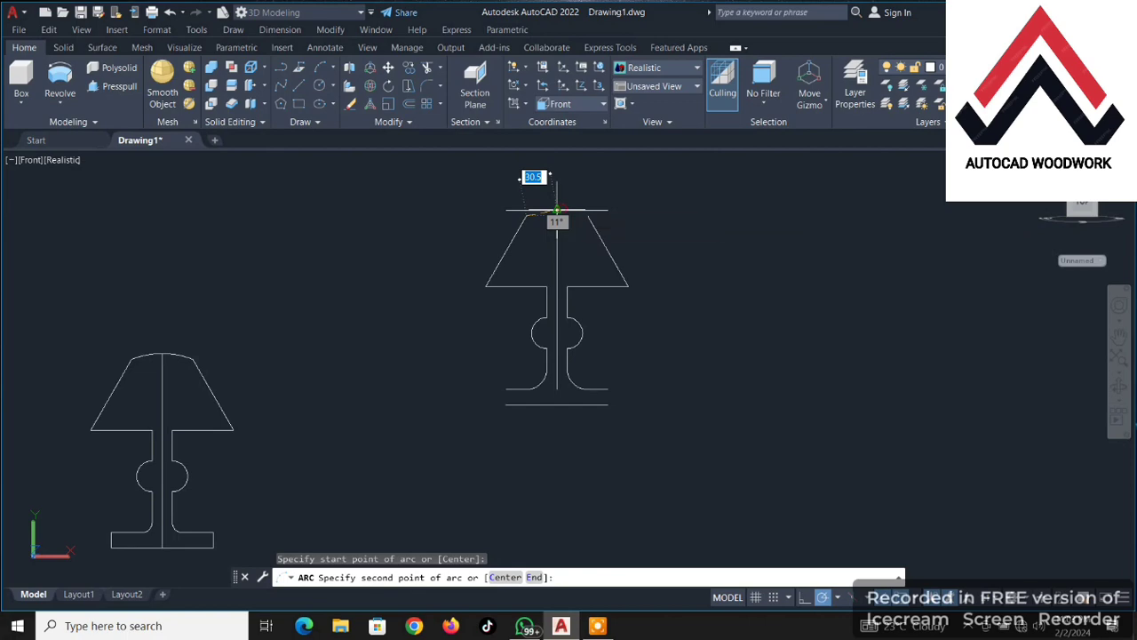
{"action": "left_click", "coordinate": [555, 212]}
{"action": "left_click", "coordinate": [588, 216]}
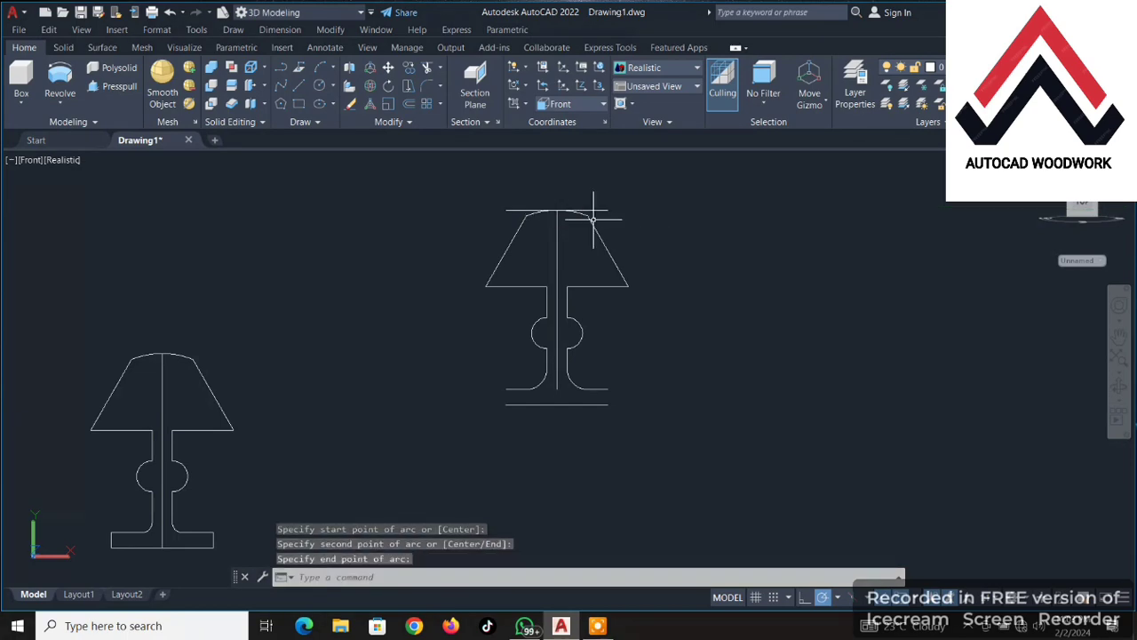
Erase the straight line above the shade and select the new top arc.
{"action": "scroll", "coordinate": [551, 258], "scroll_direction": "up", "scroll_amount": 2}
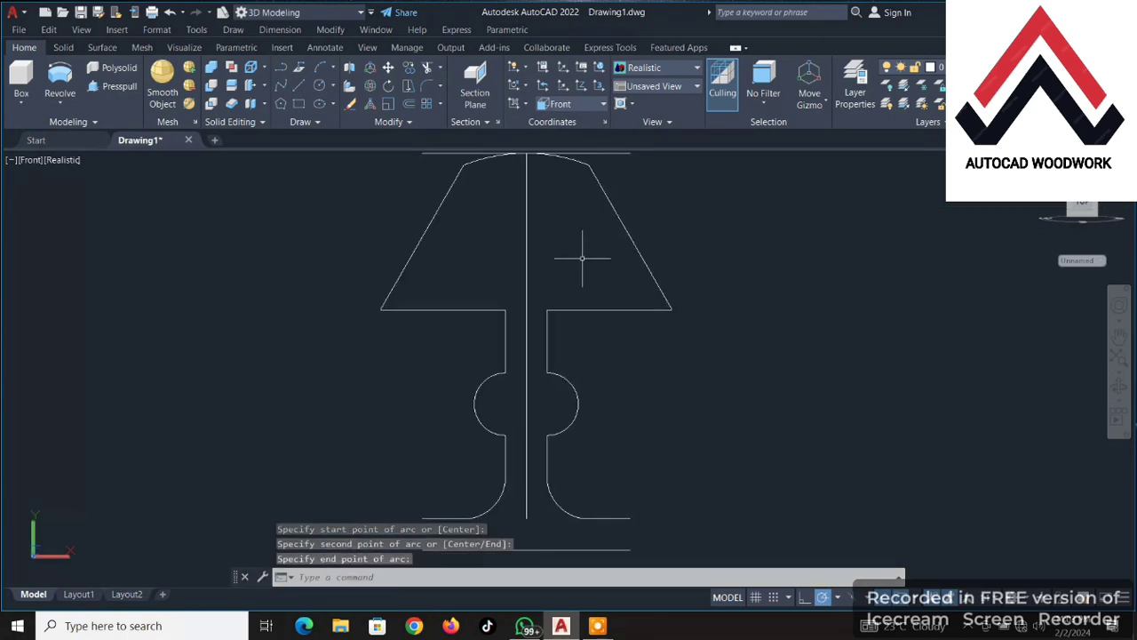
{"action": "scroll", "coordinate": [533, 267], "scroll_direction": "up", "scroll_amount": 2}
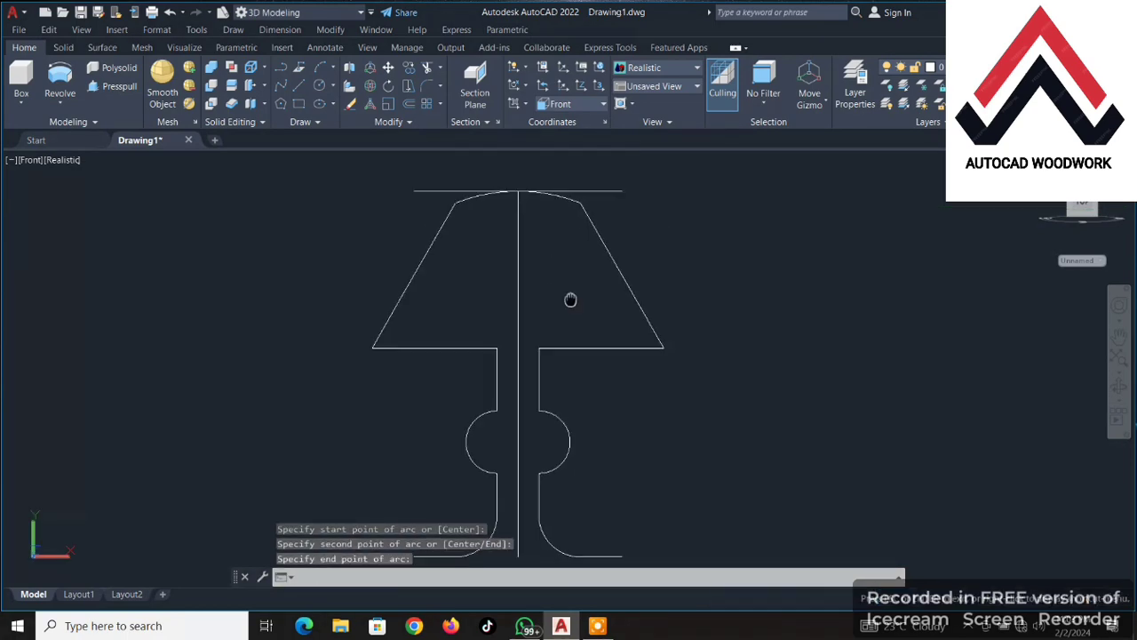
{"action": "left_click", "coordinate": [602, 195]}
{"action": "left_click", "coordinate": [560, 217]}
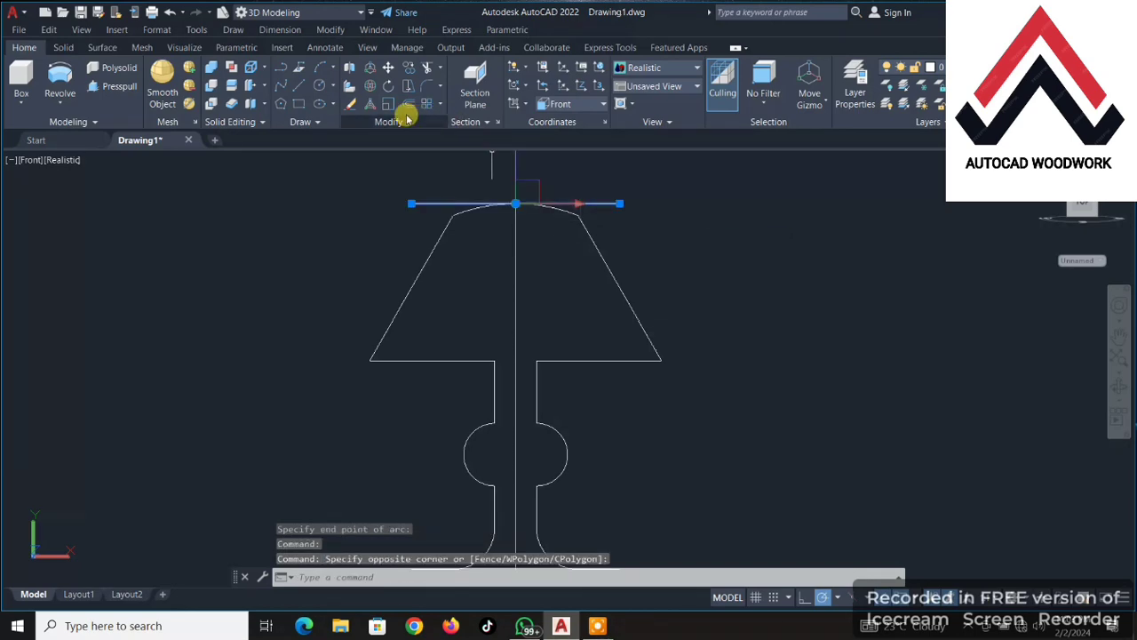
{"action": "left_click", "coordinate": [352, 103]}
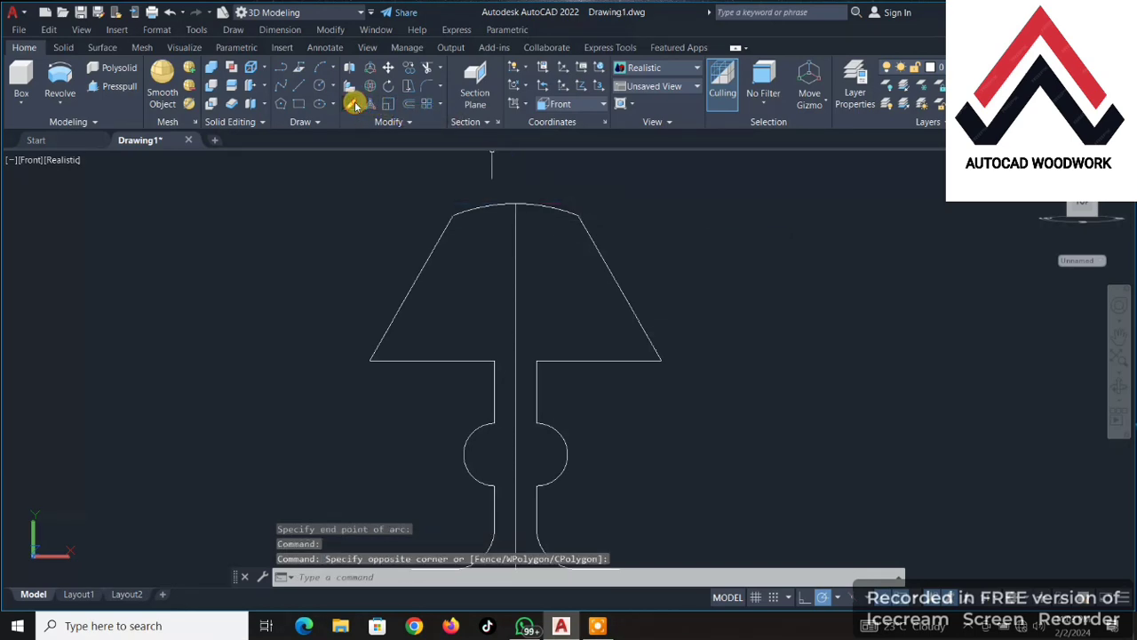
{"action": "left_click", "coordinate": [538, 206]}
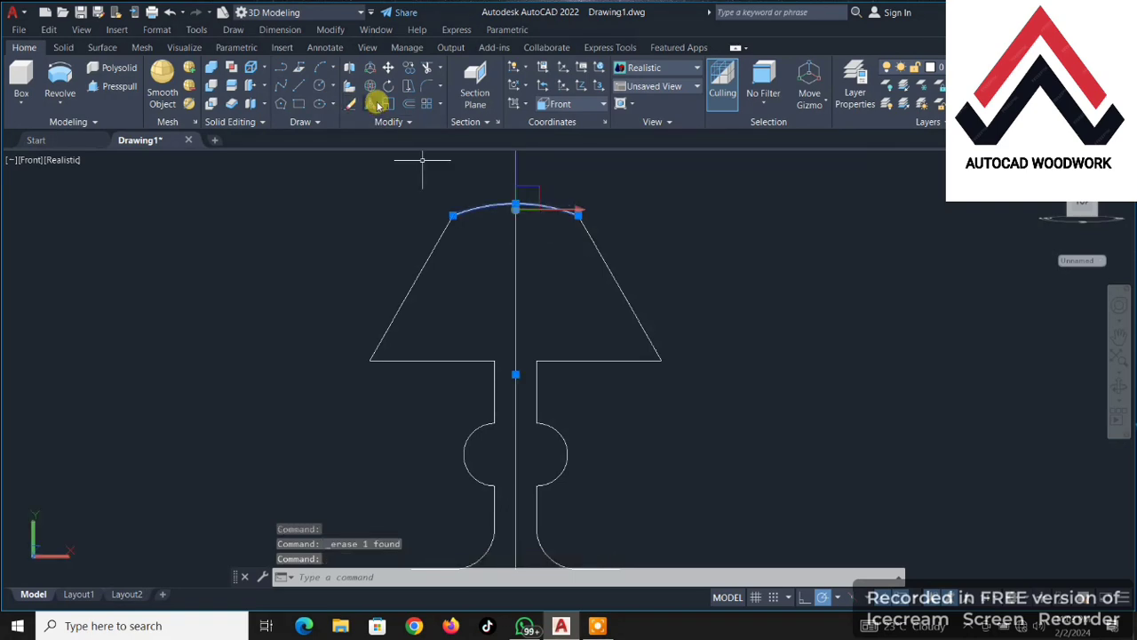
Offset the shade's top arc 10 units inward to create a parallel inner arc.
{"action": "left_click", "coordinate": [409, 104]}
{"action": "type", "text": "10"}
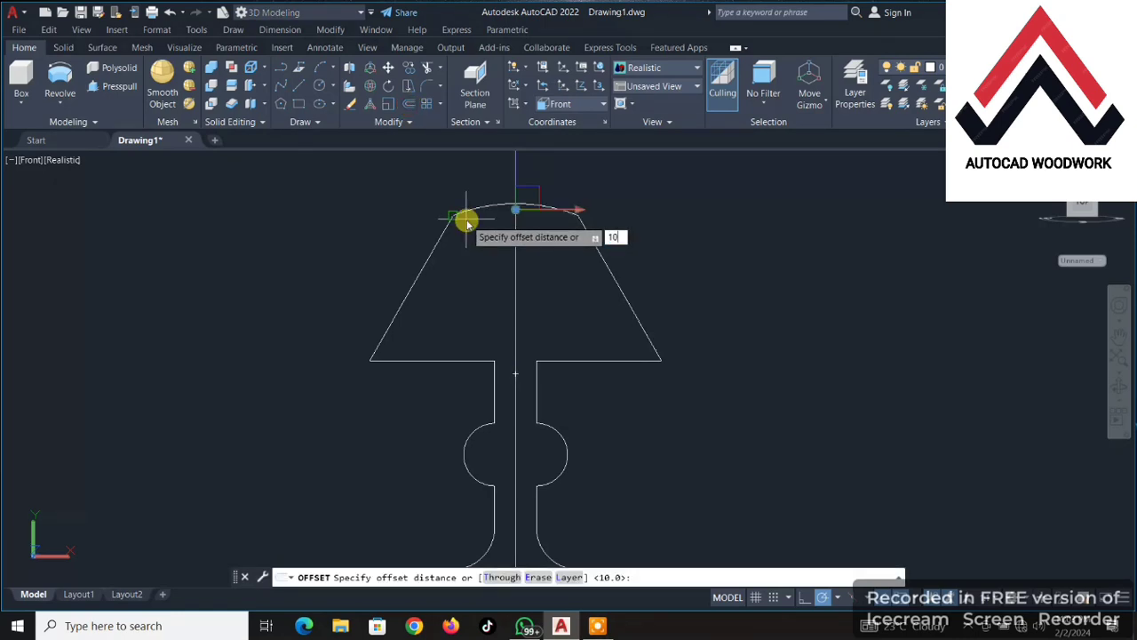
{"action": "key", "text": "Return"}
{"action": "left_click", "coordinate": [467, 214]}
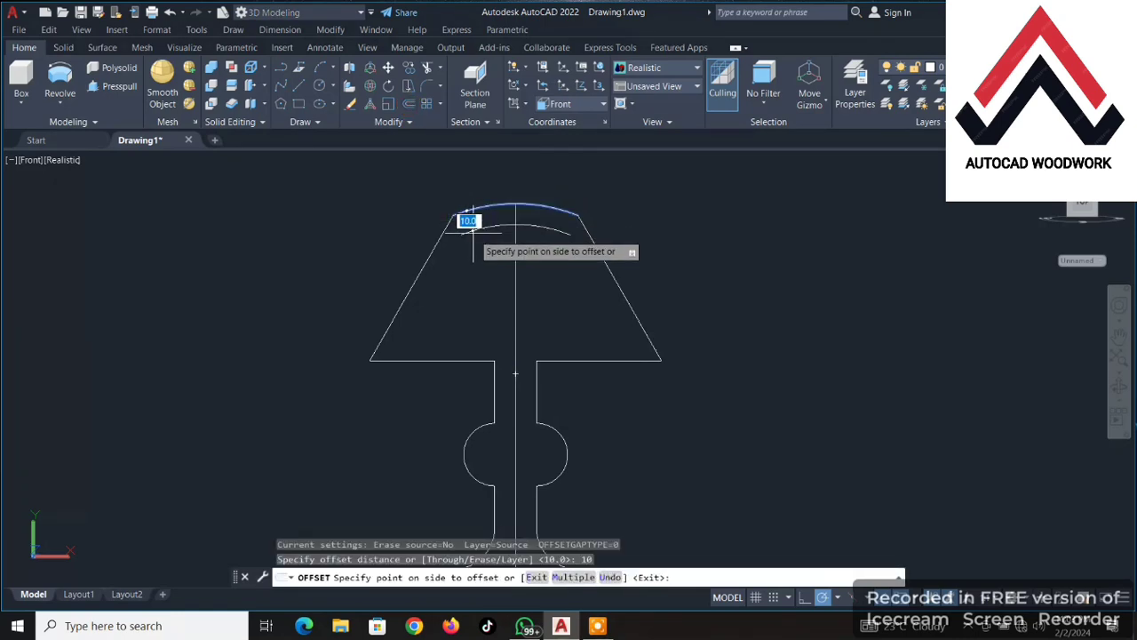
{"action": "left_click", "coordinate": [470, 243]}
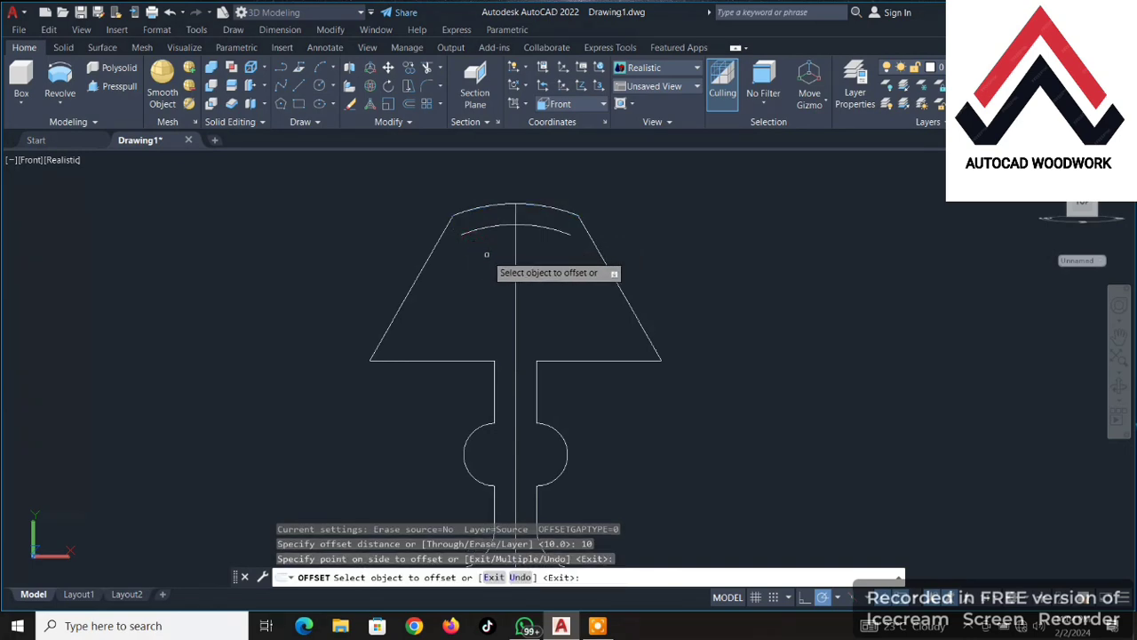
{"action": "scroll", "coordinate": [485, 255], "scroll_direction": "down", "scroll_amount": 1}
{"action": "scroll", "coordinate": [480, 265], "scroll_direction": "down", "scroll_amount": 1}
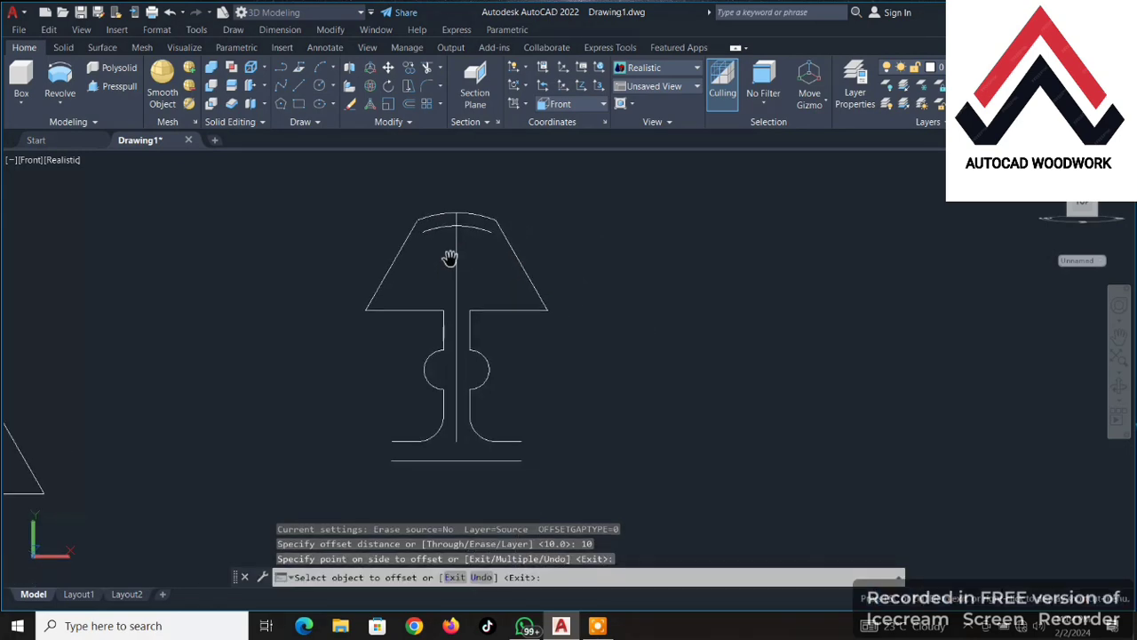
{"action": "middle_click_drag", "start_coordinate": [486, 304], "coordinate": [477, 305]}
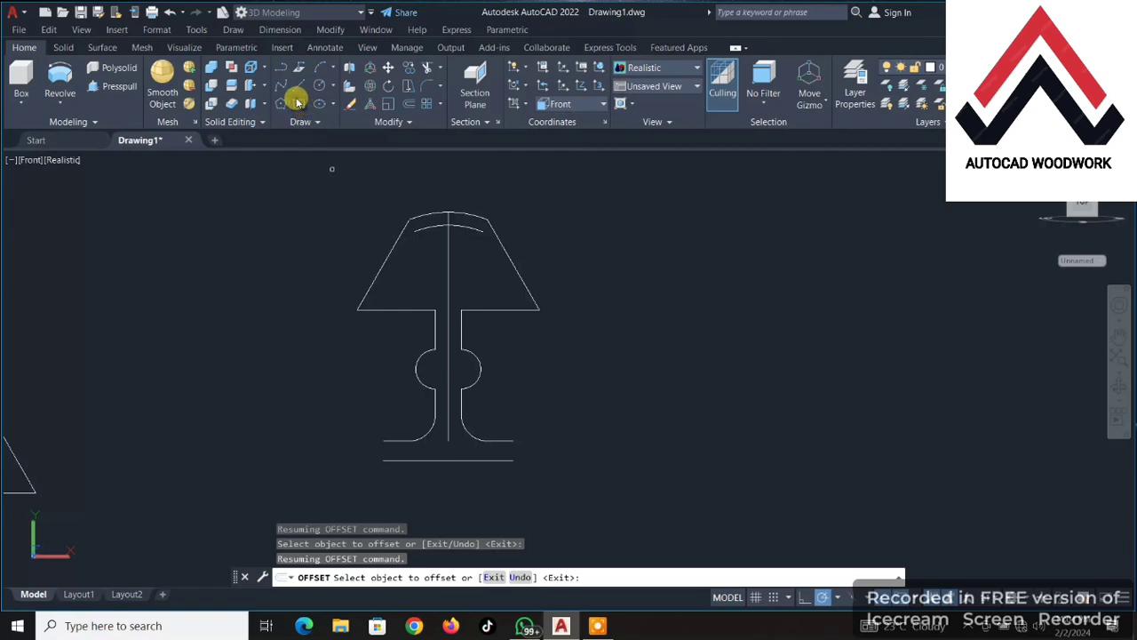
{"action": "key", "text": "Escape"}
{"action": "type", "text": "l"}
{"action": "key", "text": "Return"}
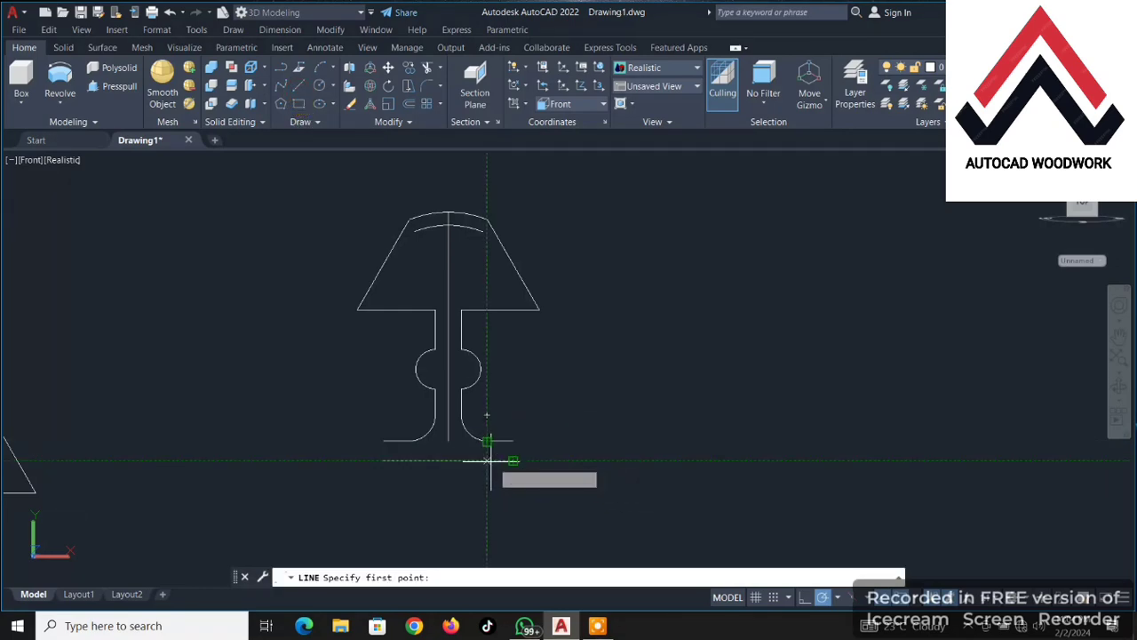
Draw a short vertical edge at the base's left end.
{"action": "left_click", "coordinate": [383, 439]}
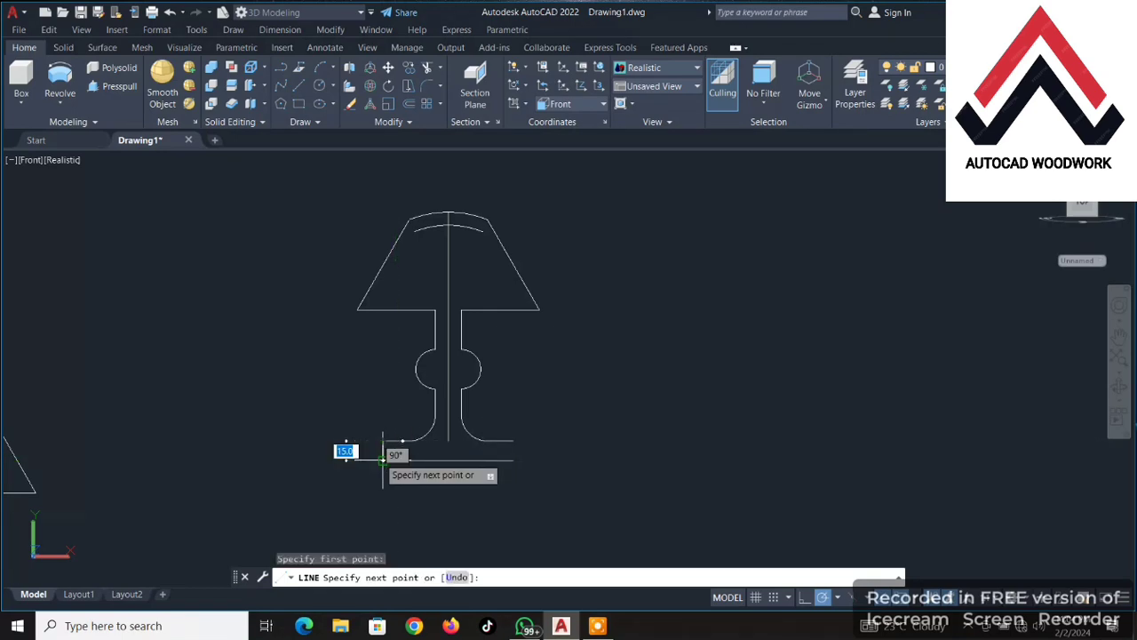
{"action": "left_click", "coordinate": [382, 458]}
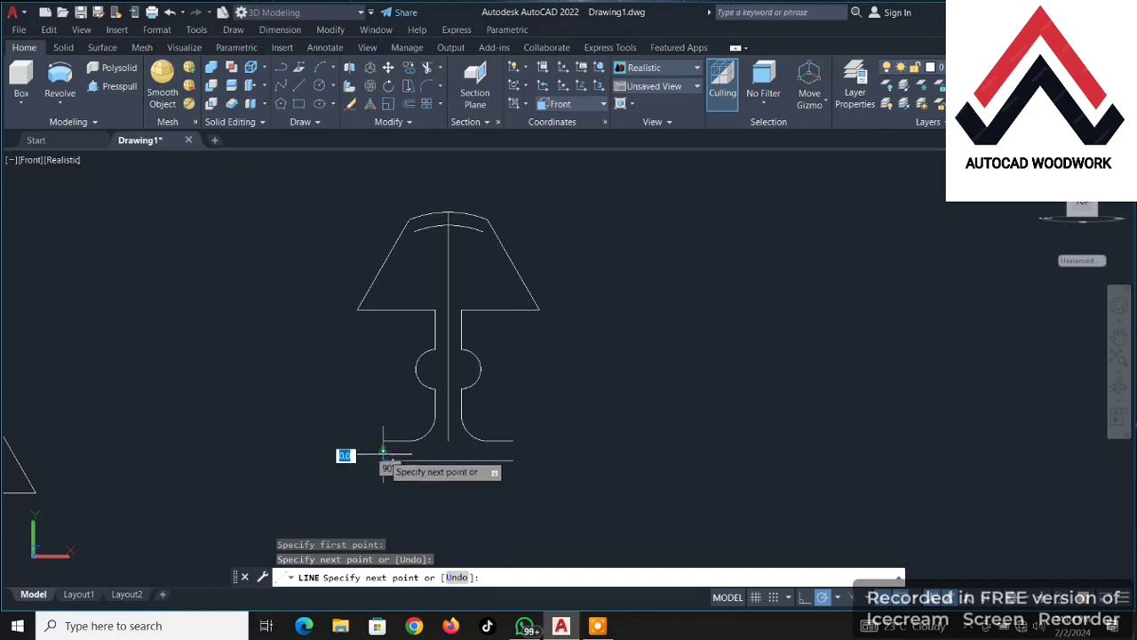
{"action": "right_click", "coordinate": [401, 450]}
{"action": "left_click", "coordinate": [434, 457]}
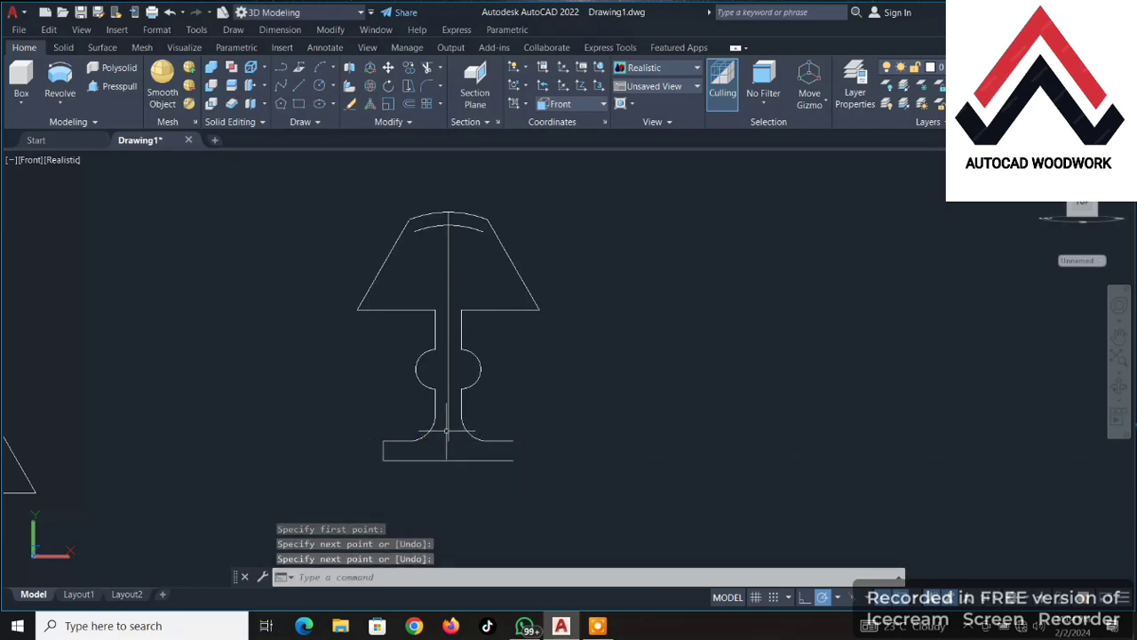
Grab the centre line's lower end near the base, then cancel the stray stretch.
{"action": "left_click", "coordinate": [447, 432]}
{"action": "left_click", "coordinate": [448, 444]}
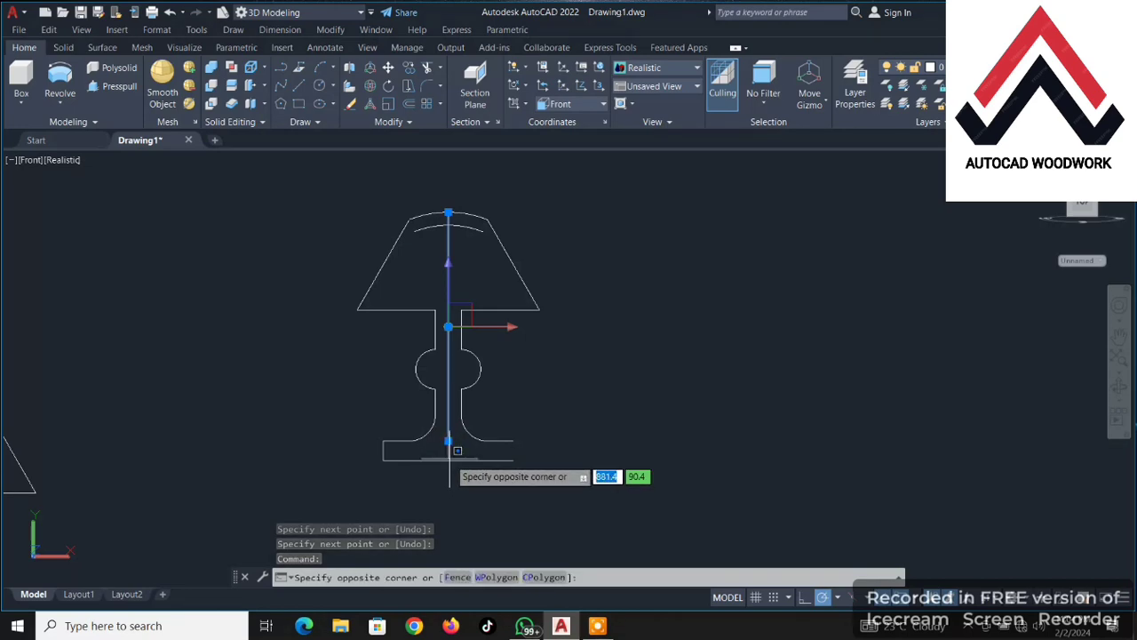
{"action": "left_click", "coordinate": [450, 459]}
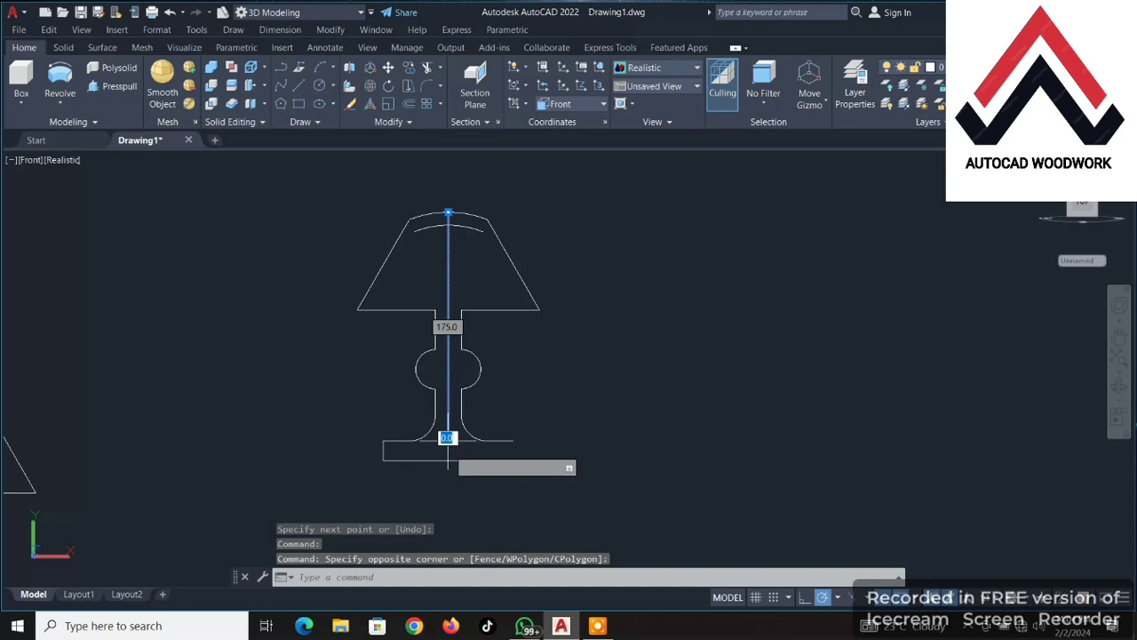
{"action": "left_click", "coordinate": [448, 459]}
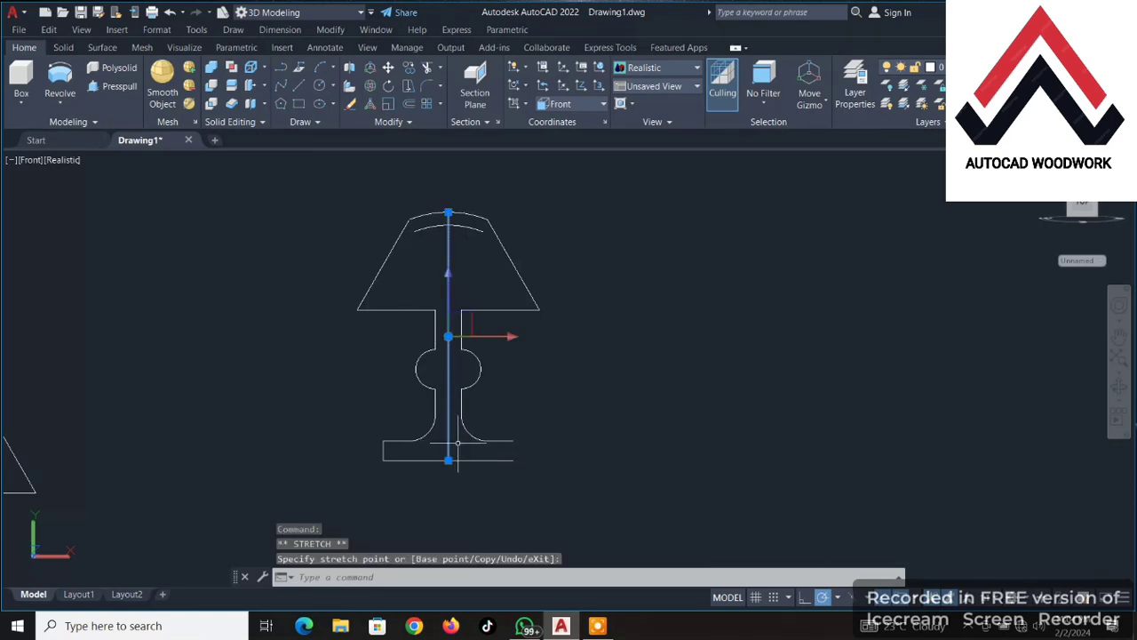
{"action": "key", "text": "Escape"}
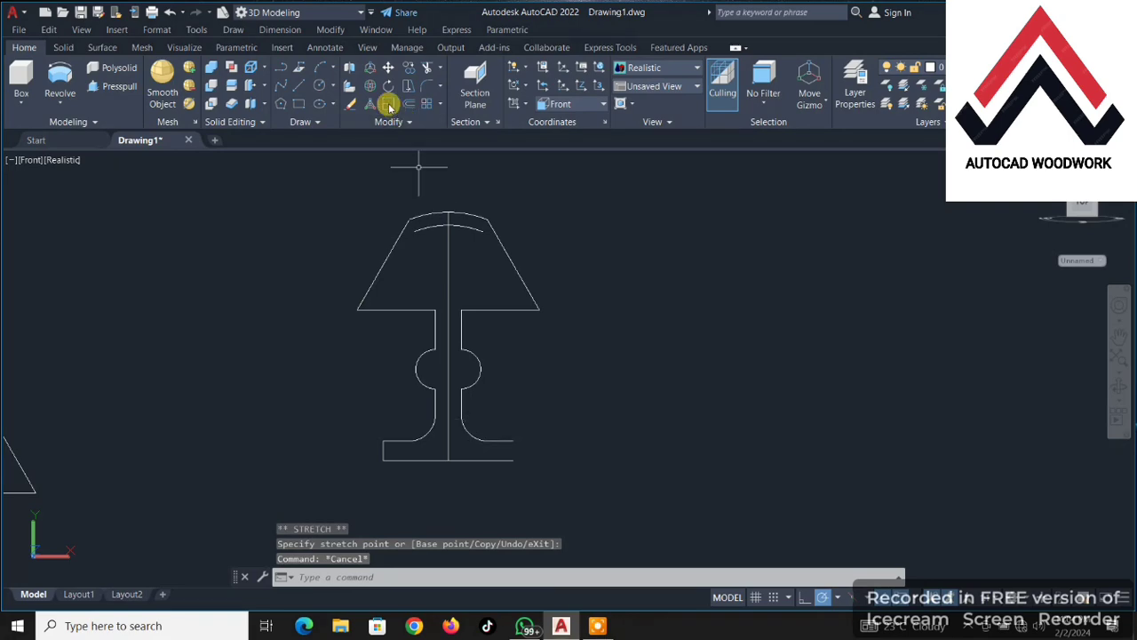
Trim away all lines right of the centre line, including the leftover short vertical pieces.
{"action": "left_click", "coordinate": [427, 70]}
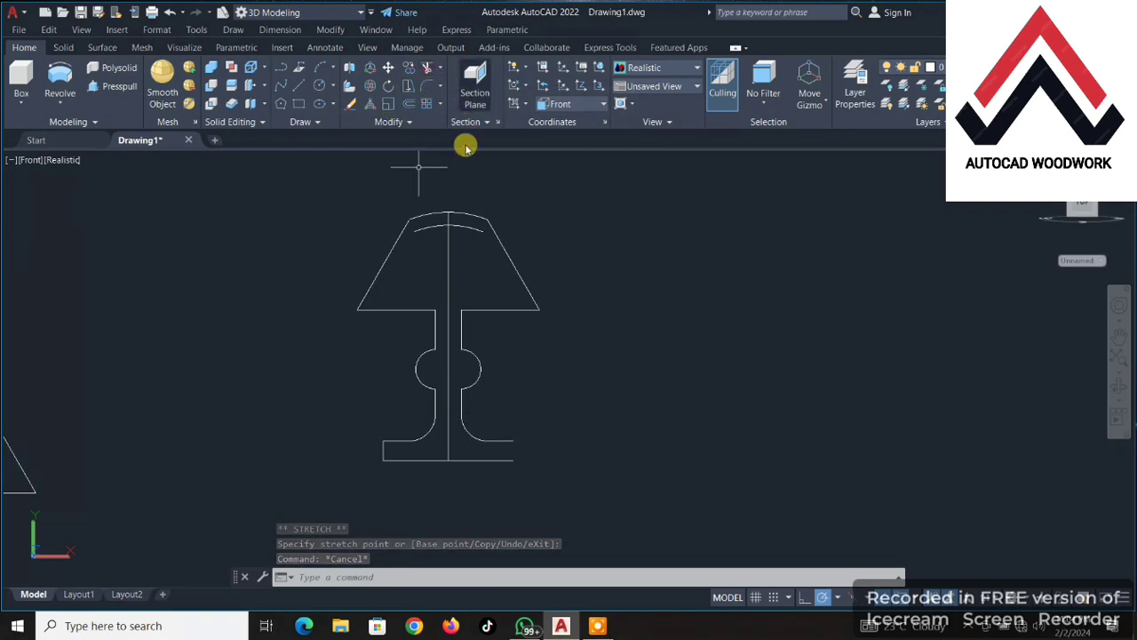
{"action": "mouse_move", "coordinate": [469, 196]}
{"action": "left_mouse_down"}
{"action": "mouse_move", "coordinate": [479, 233]}
{"action": "mouse_move", "coordinate": [473, 463]}
{"action": "mouse_move", "coordinate": [507, 376]}
{"action": "mouse_move", "coordinate": [521, 218]}
{"action": "left_mouse_up"}
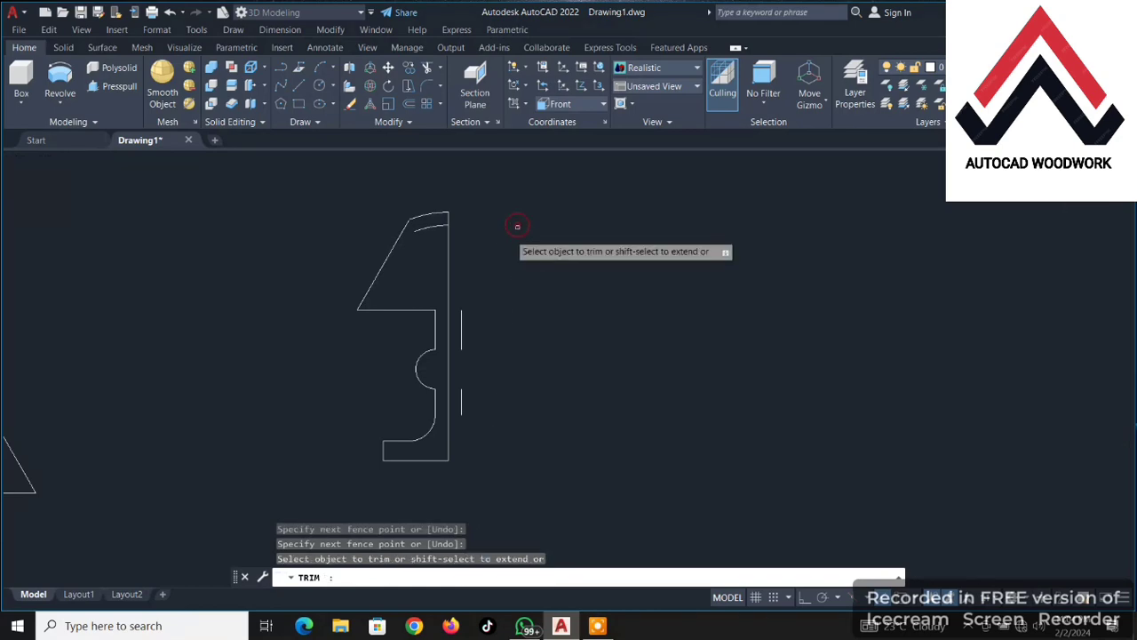
{"action": "left_click", "coordinate": [461, 397]}
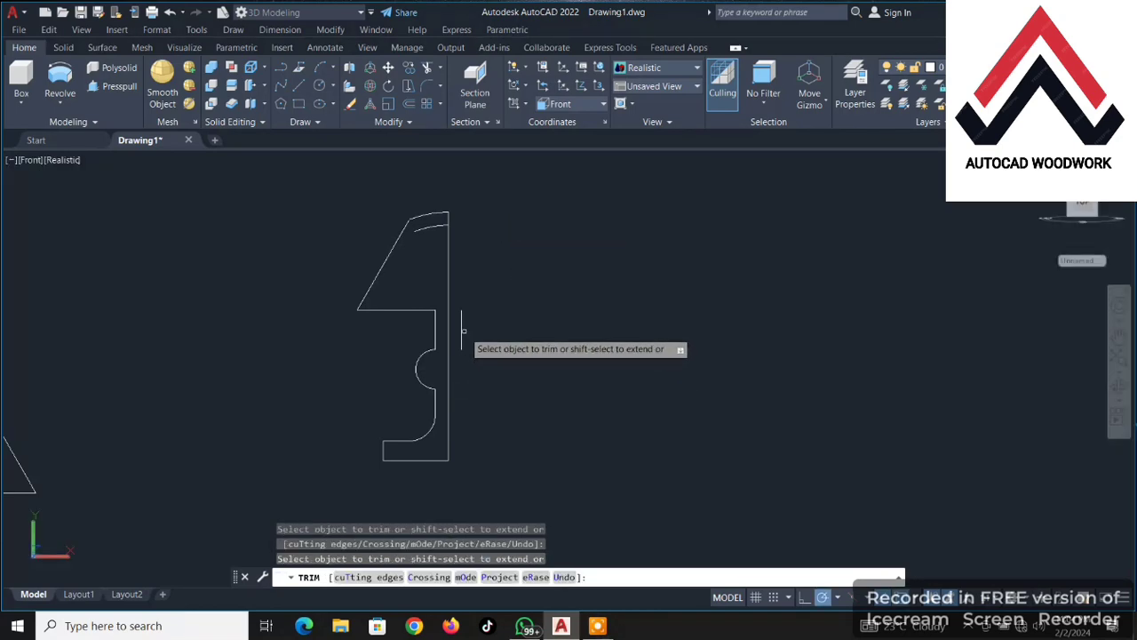
{"action": "left_click_drag", "start_coordinate": [461, 332], "coordinate": [463, 315]}
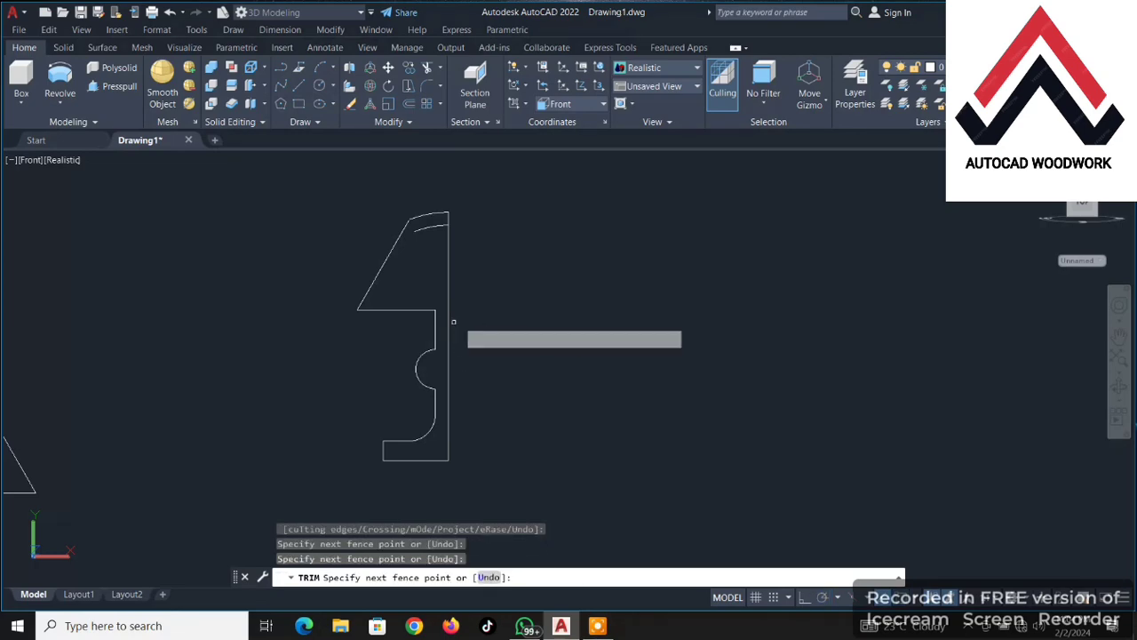
{"action": "key", "text": "Escape"}
{"action": "scroll", "coordinate": [497, 298], "scroll_direction": "up", "scroll_amount": 2}
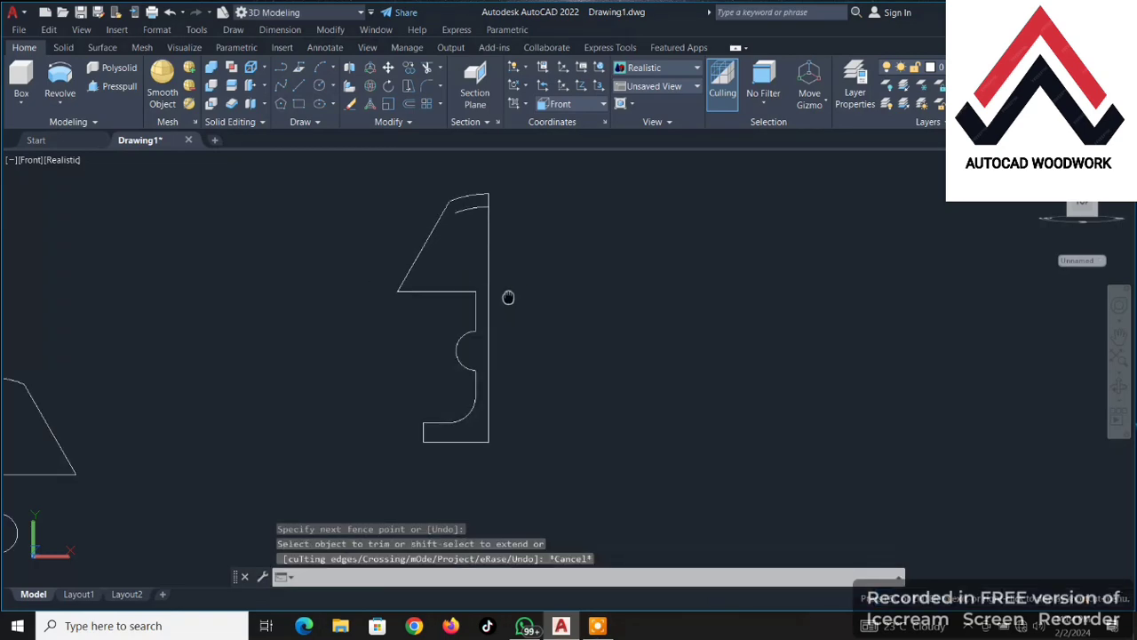
{"action": "scroll", "coordinate": [511, 293], "scroll_direction": "up", "scroll_amount": 1}
{"action": "scroll", "coordinate": [503, 310], "scroll_direction": "down", "scroll_amount": 2}
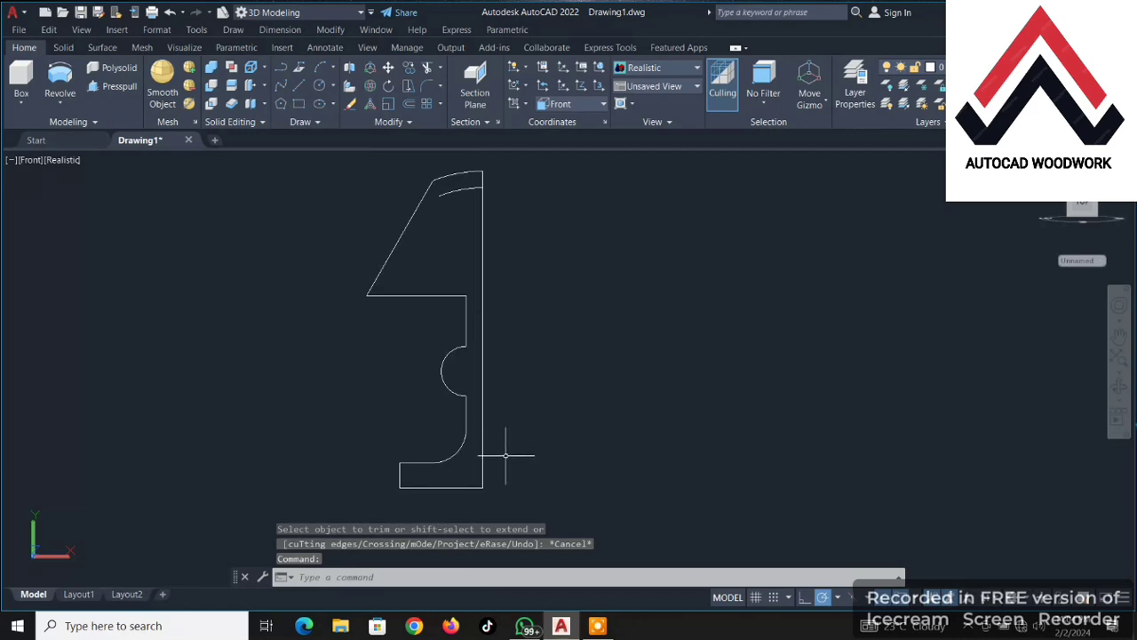
Copy the half profile to the right, using its top endpoint as base point.
{"action": "left_click", "coordinate": [512, 490]}
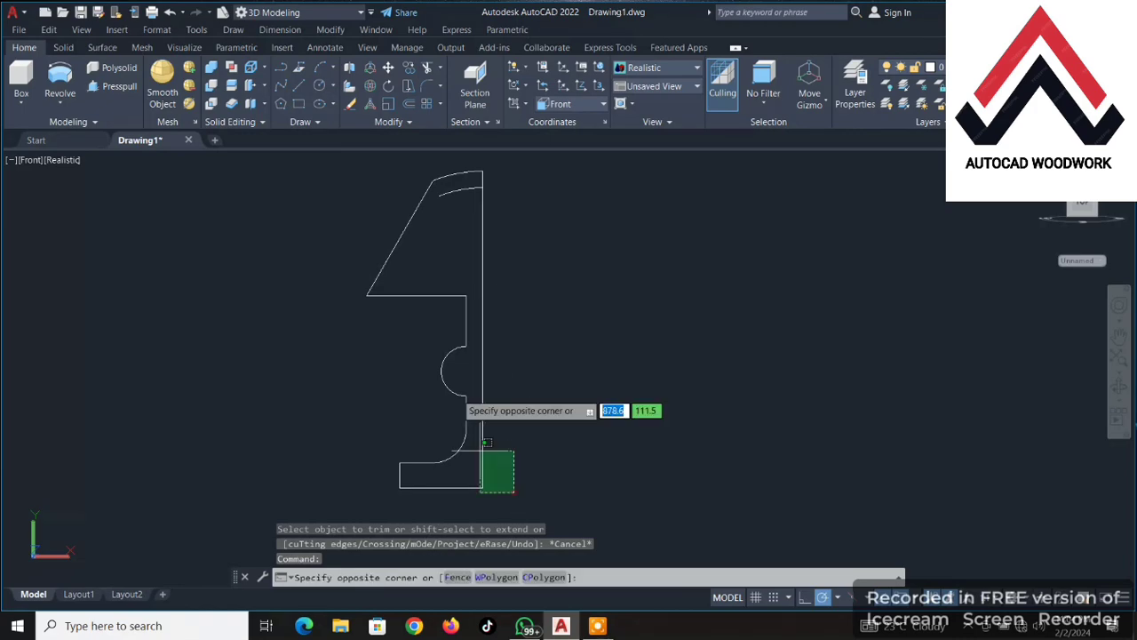
{"action": "left_click", "coordinate": [365, 170]}
{"action": "left_click", "coordinate": [410, 70]}
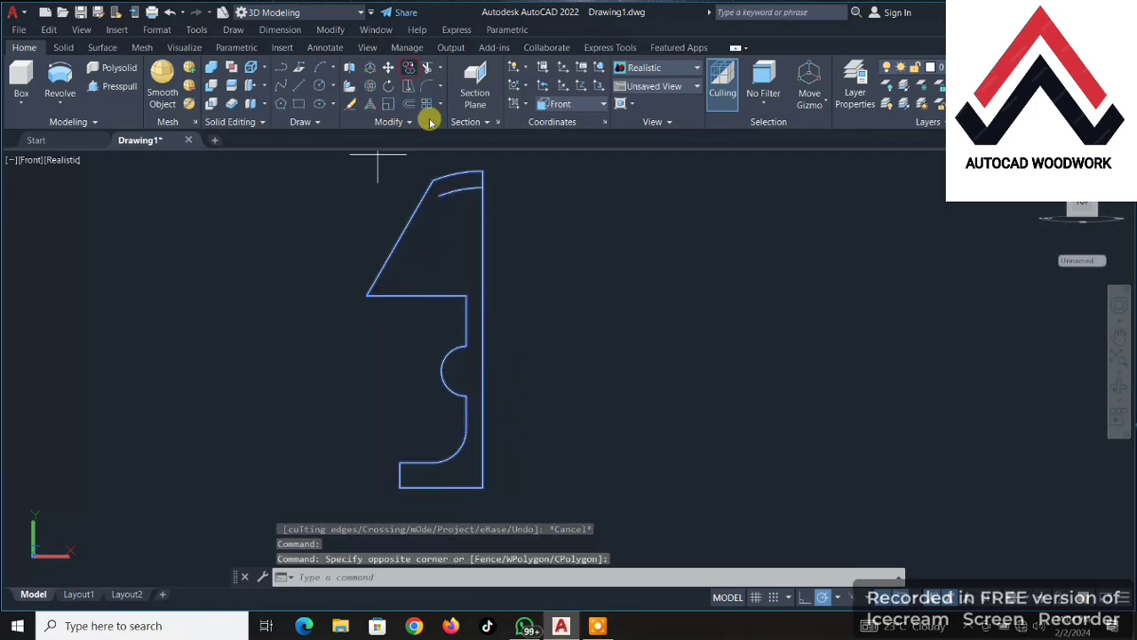
{"action": "left_click", "coordinate": [482, 169]}
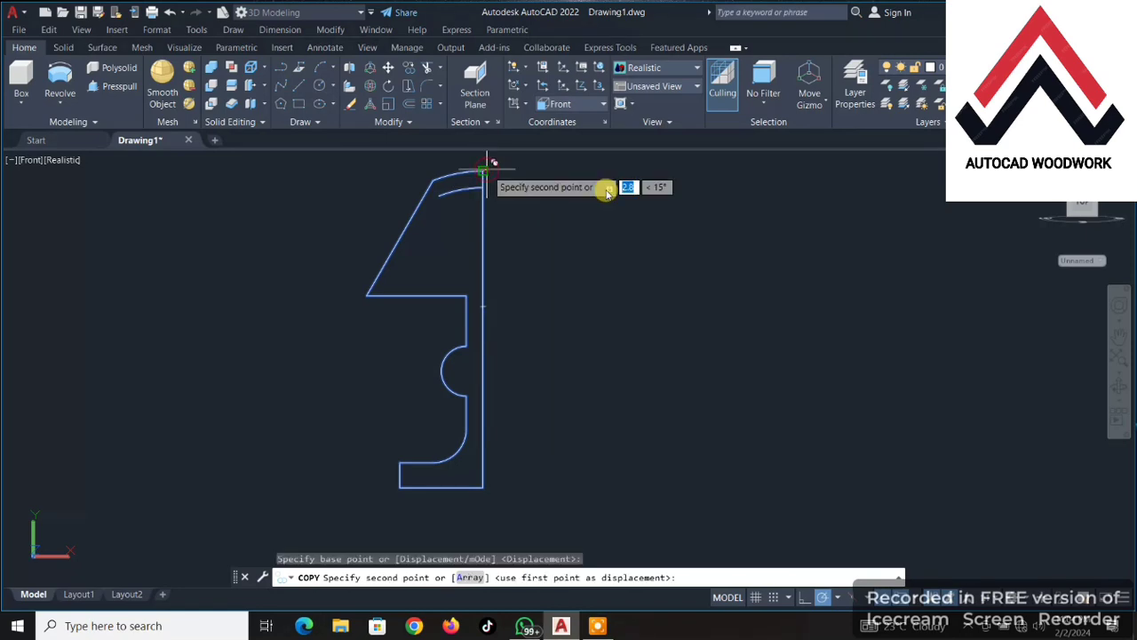
{"action": "right_click", "coordinate": [843, 228]}
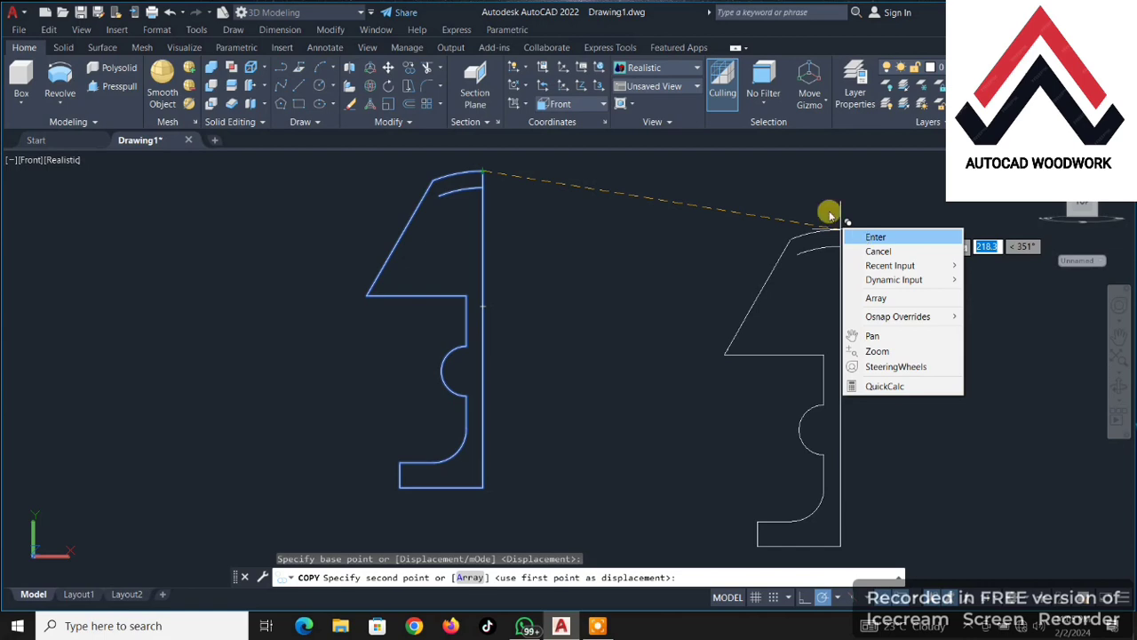
{"action": "left_click", "coordinate": [829, 215]}
{"action": "right_click", "coordinate": [862, 213]}
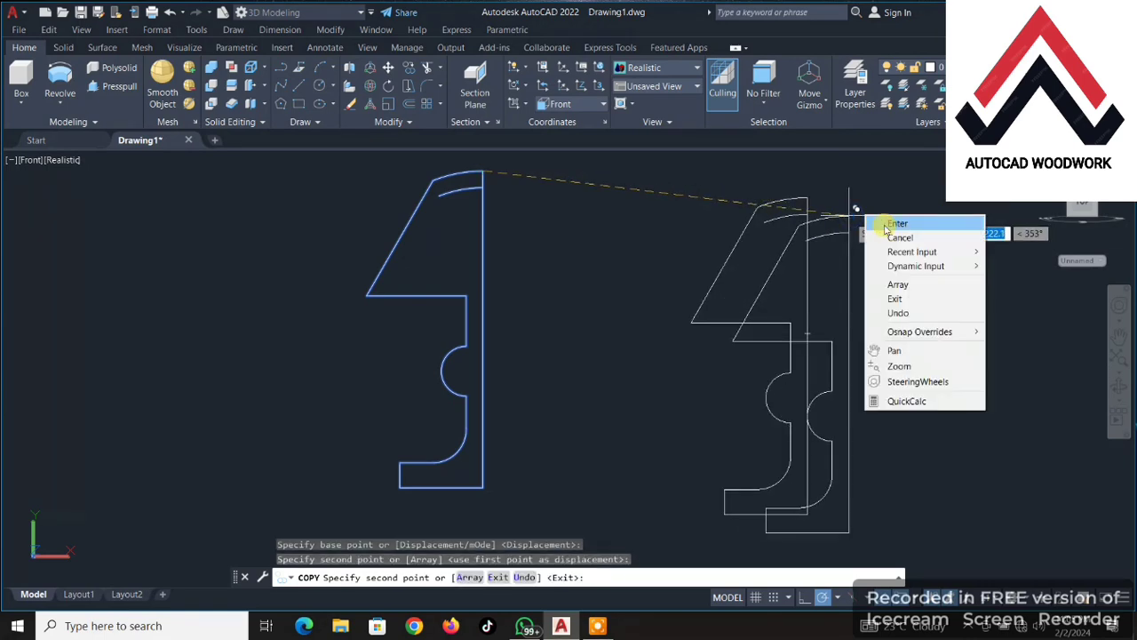
{"action": "left_click", "coordinate": [881, 227]}
Erase the old lamp solid and its full outline.
{"action": "scroll", "coordinate": [540, 272], "scroll_direction": "down", "scroll_amount": 2}
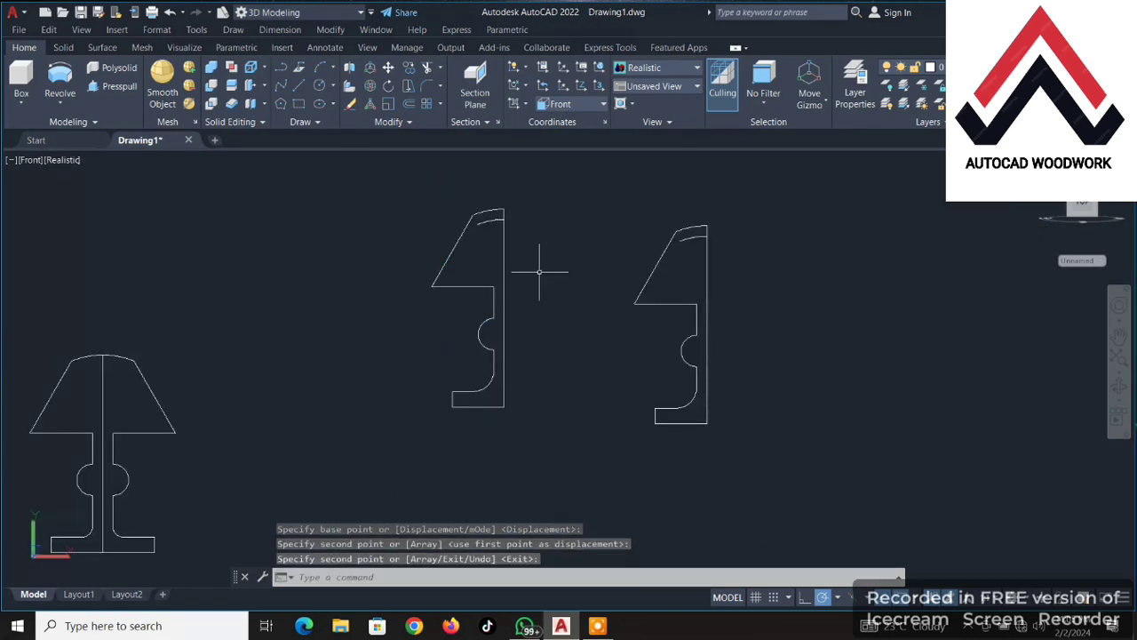
{"action": "scroll", "coordinate": [505, 359], "scroll_direction": "up", "scroll_amount": 2}
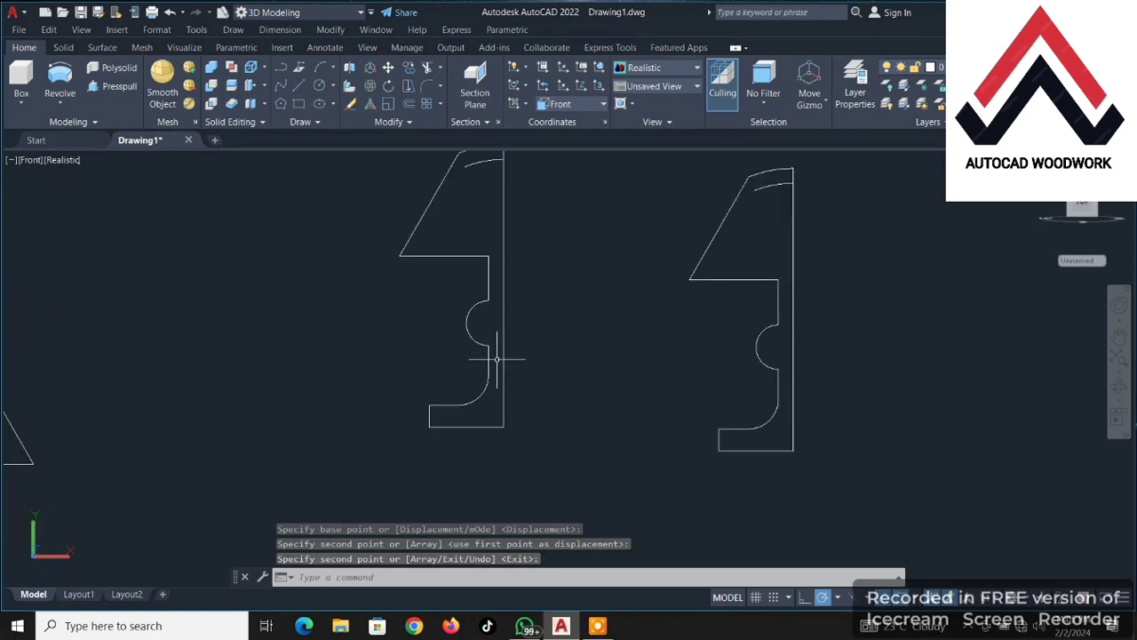
{"action": "scroll", "coordinate": [497, 358], "scroll_direction": "down", "scroll_amount": 2}
{"action": "scroll", "coordinate": [479, 348], "scroll_direction": "down", "scroll_amount": 2}
{"action": "middle_click_drag", "start_coordinate": [479, 347], "coordinate": [604, 325]}
{"action": "key", "text": "Return"}
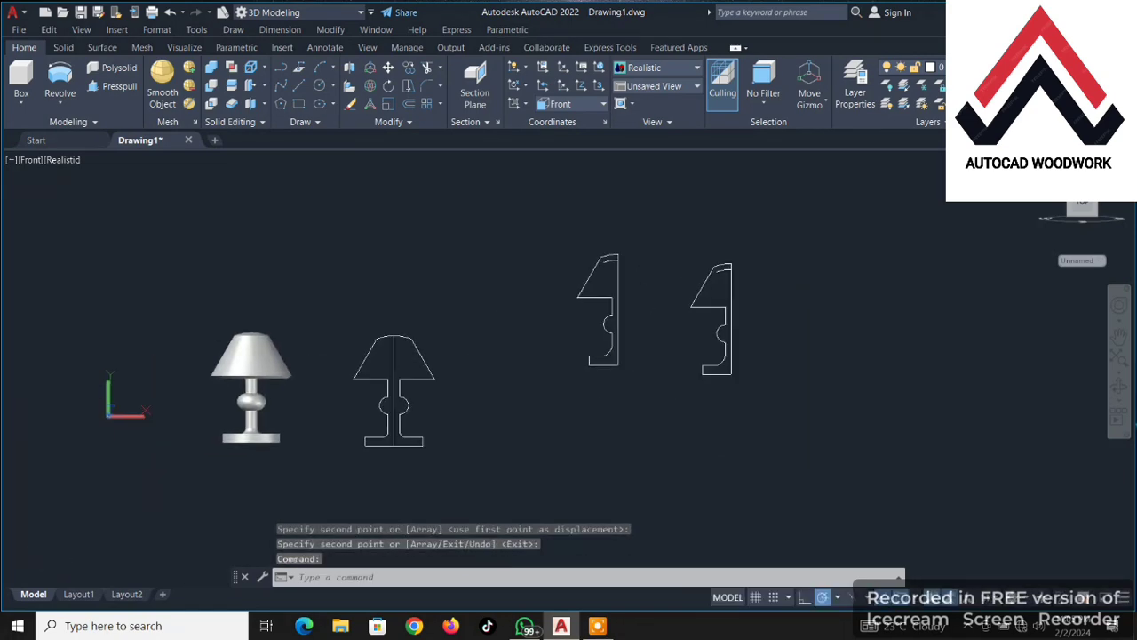
{"action": "left_click", "coordinate": [455, 471]}
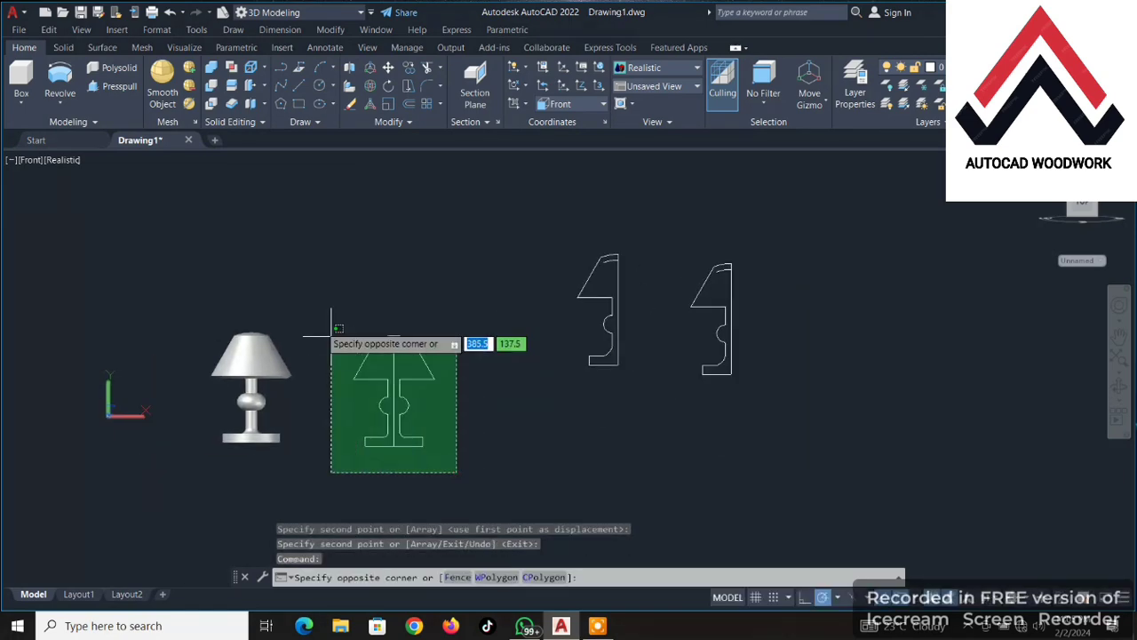
{"action": "left_click", "coordinate": [219, 254]}
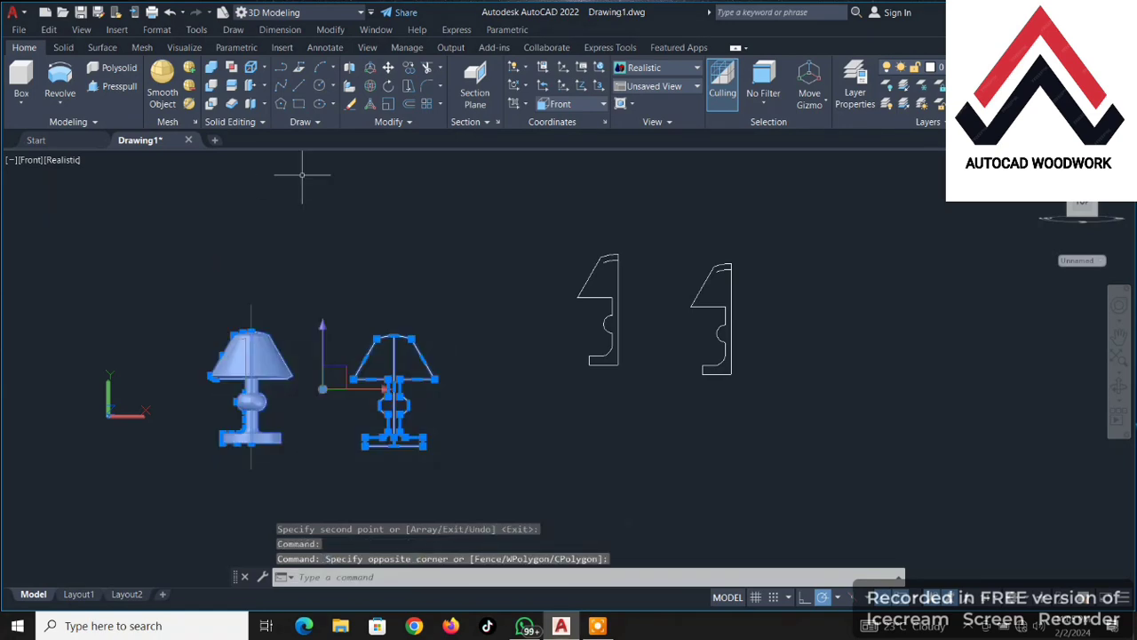
{"action": "left_click", "coordinate": [347, 108]}
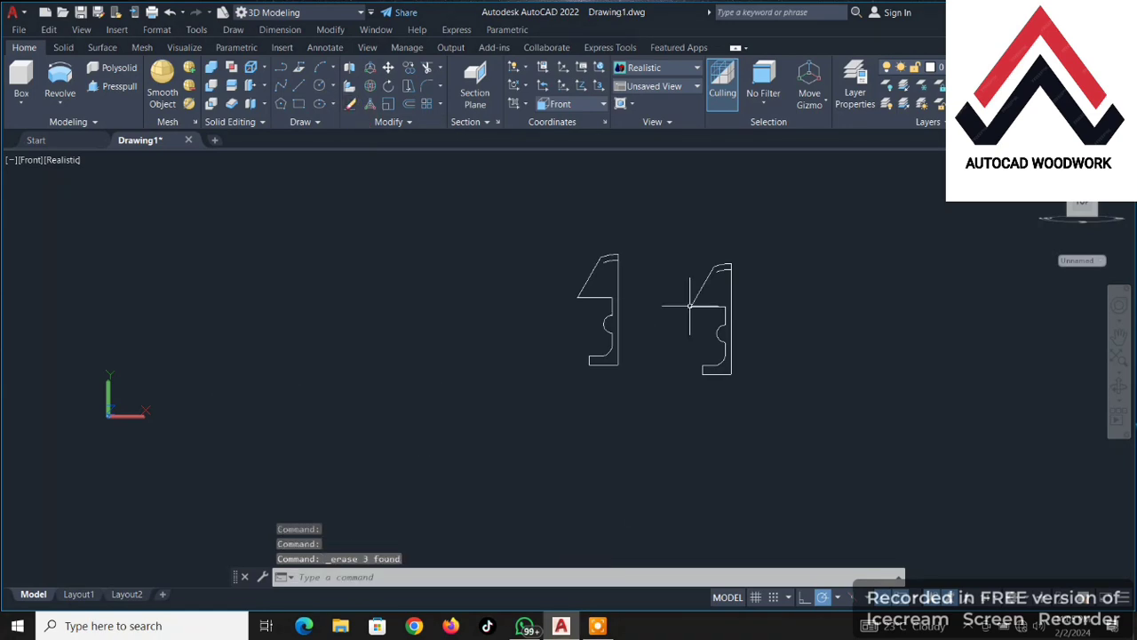
{"action": "scroll", "coordinate": [689, 305], "scroll_direction": "up", "scroll_amount": 3}
{"action": "left_click", "coordinate": [564, 430]}
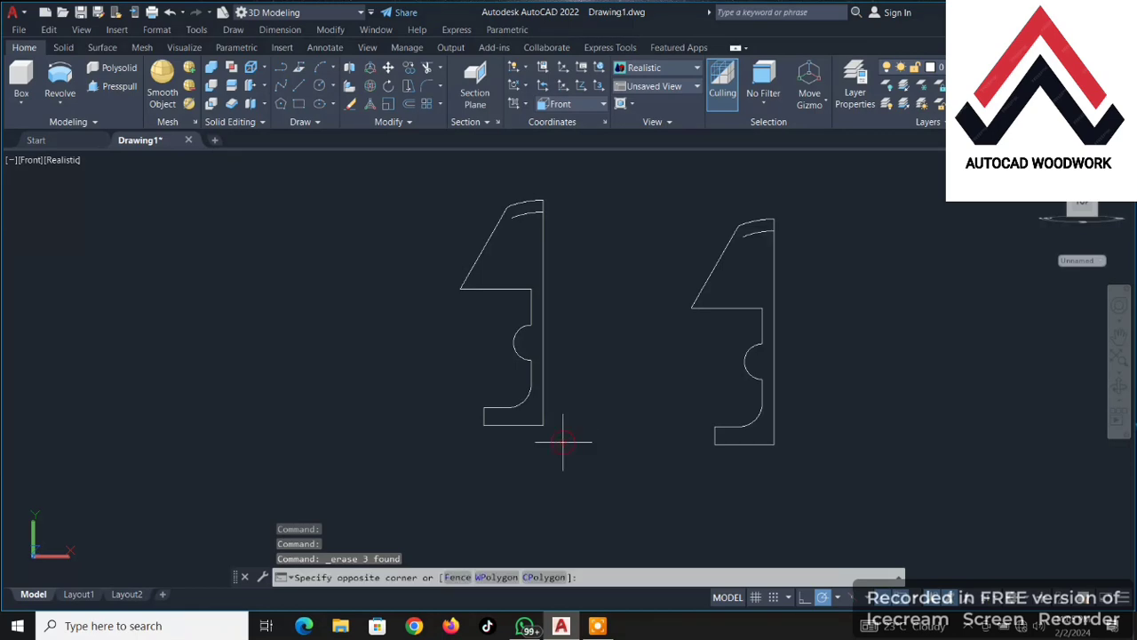
Join the eleven pieces of the left half profile into one polyline.
{"action": "left_click", "coordinate": [448, 177]}
{"action": "type", "text": "JO"}
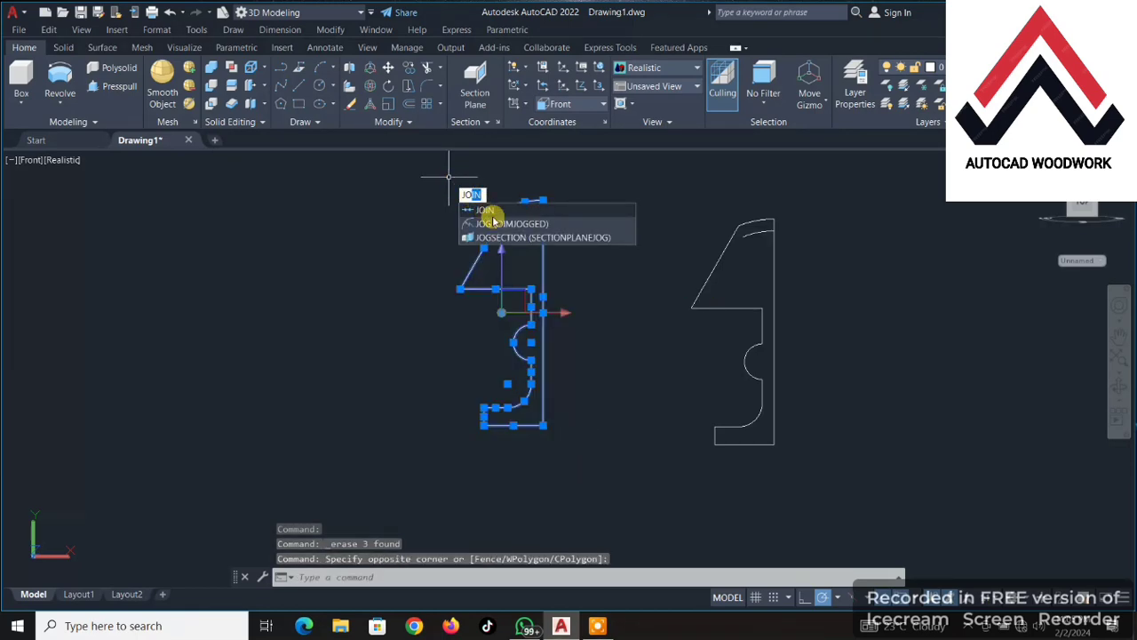
{"action": "left_click", "coordinate": [492, 211]}
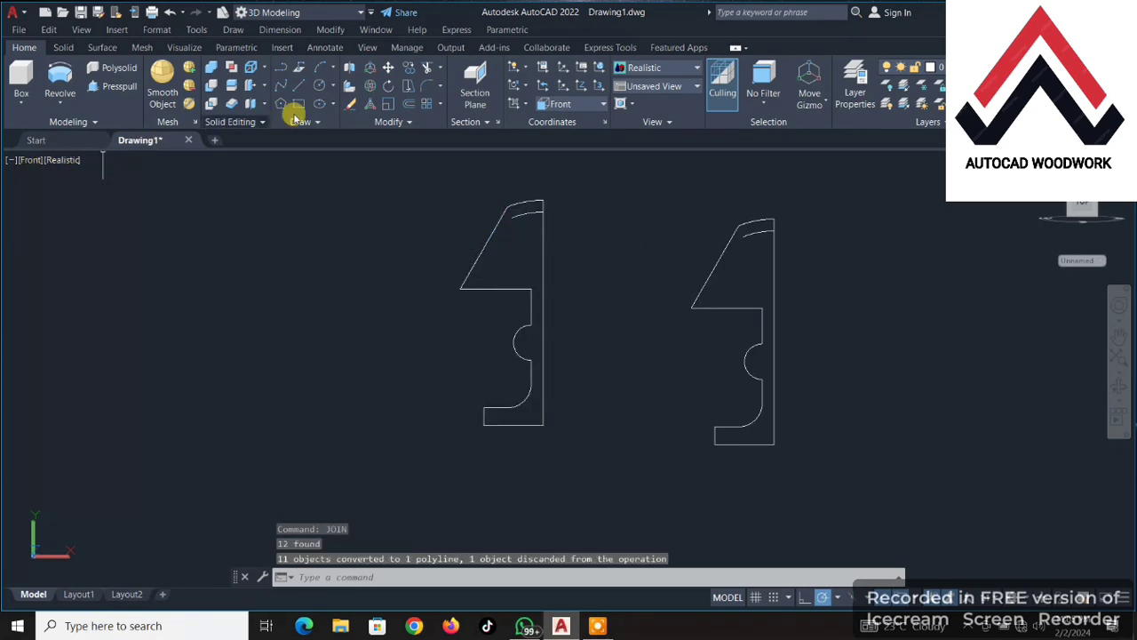
{"action": "left_click", "coordinate": [71, 84]}
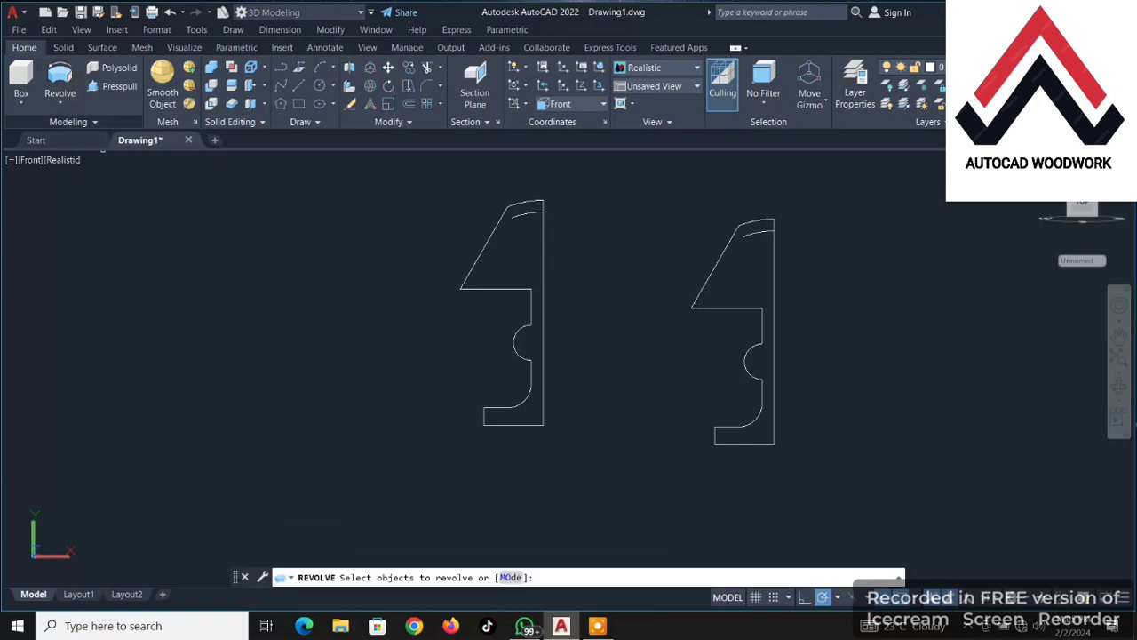
Revolve the left profile 360° about its centre line, from bottom endpoint to top endpoint.
{"action": "left_click", "coordinate": [529, 372]}
{"action": "right_click", "coordinate": [527, 372]}
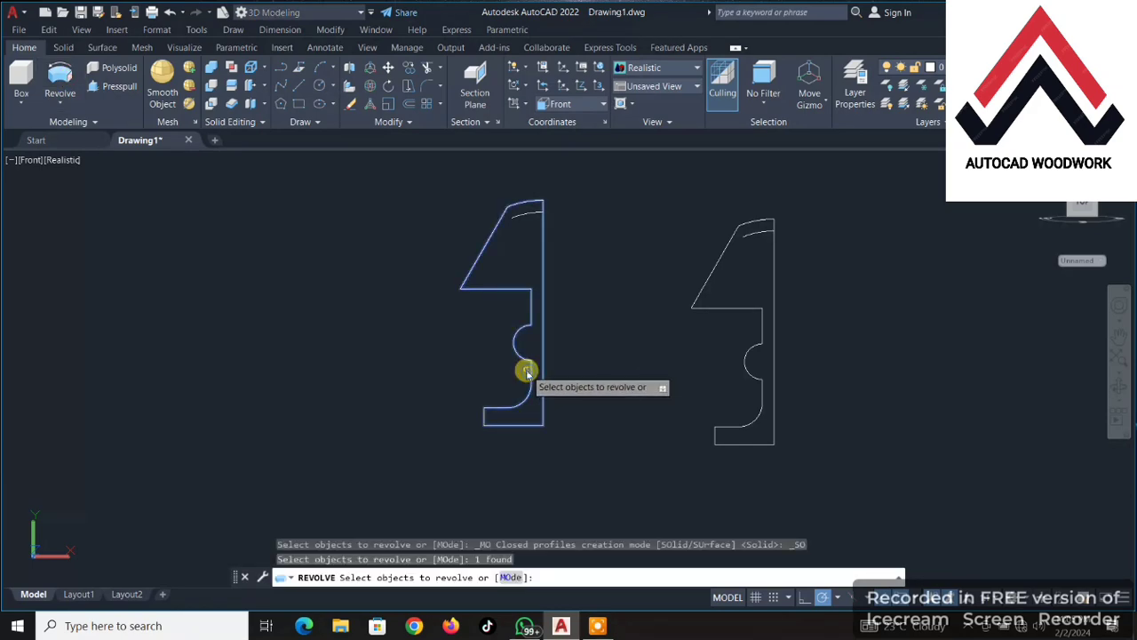
{"action": "left_click", "coordinate": [556, 378]}
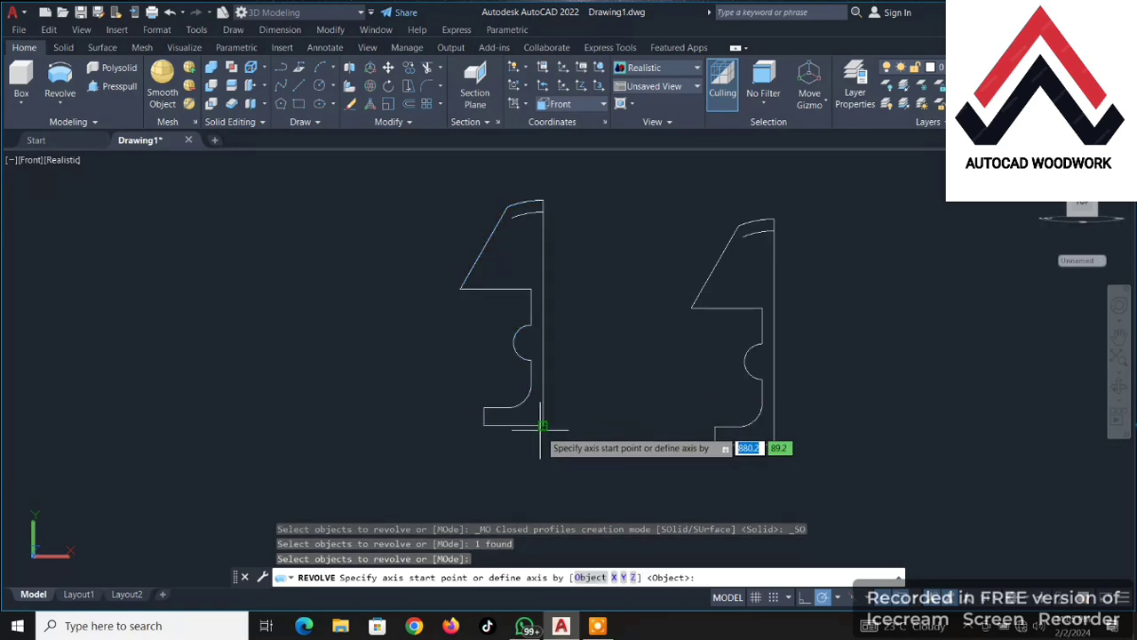
{"action": "left_click", "coordinate": [543, 423]}
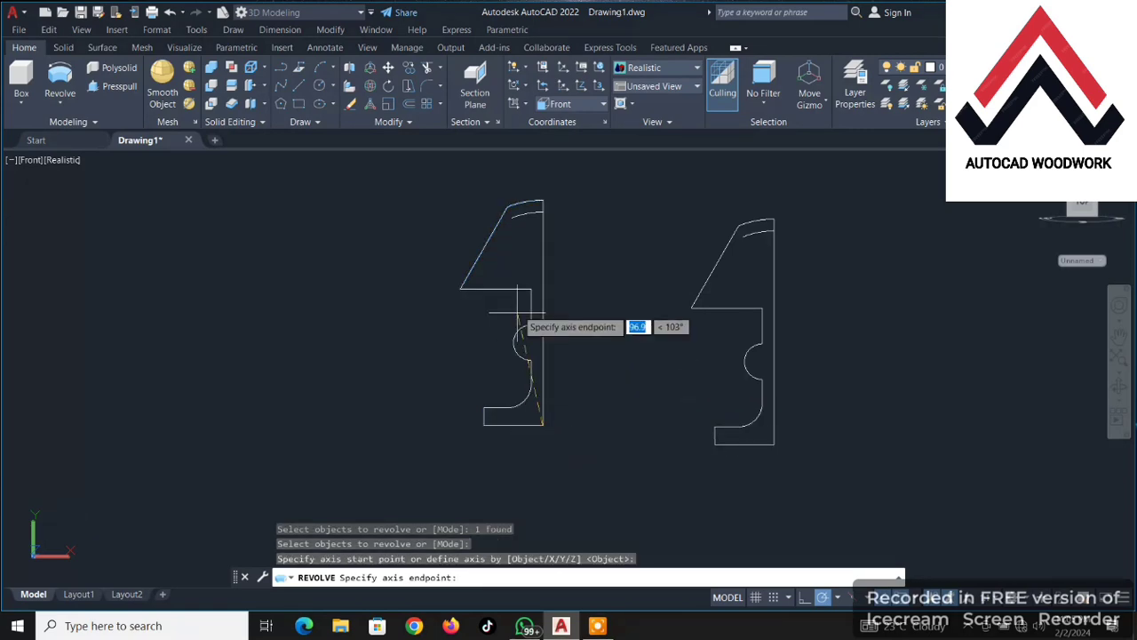
{"action": "left_click", "coordinate": [542, 201]}
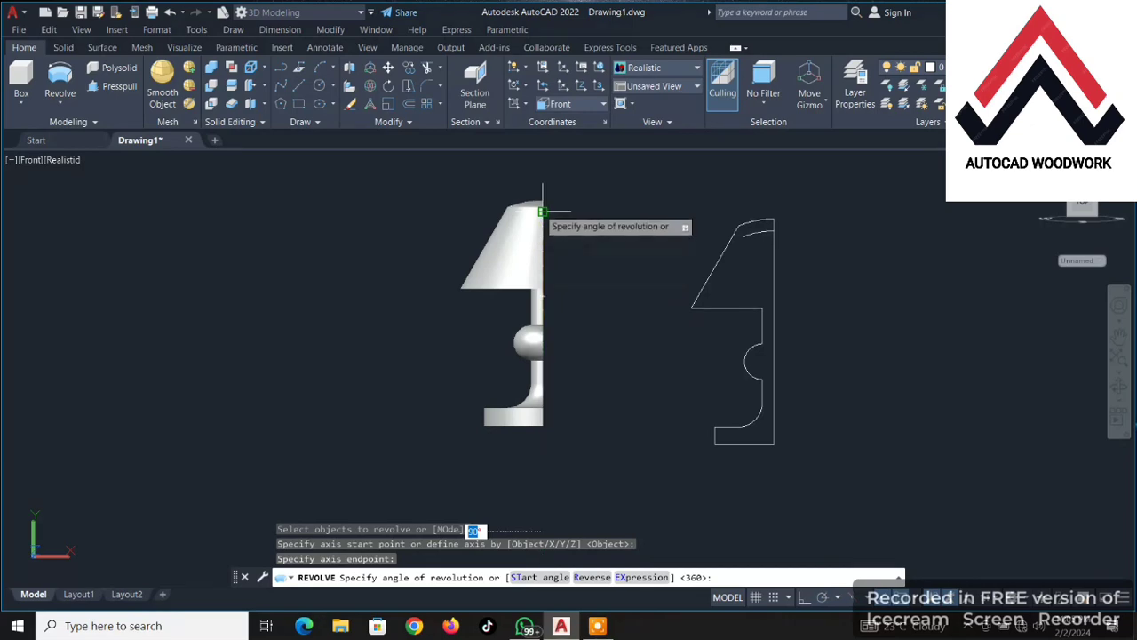
{"action": "type", "text": "3"}
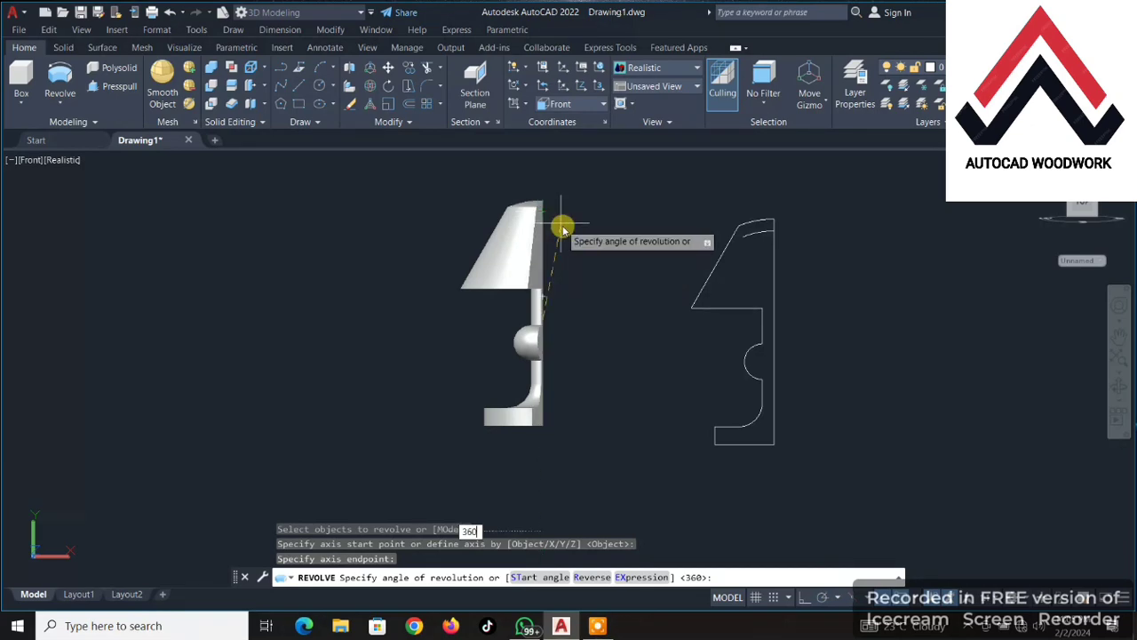
{"action": "key", "text": "Return"}
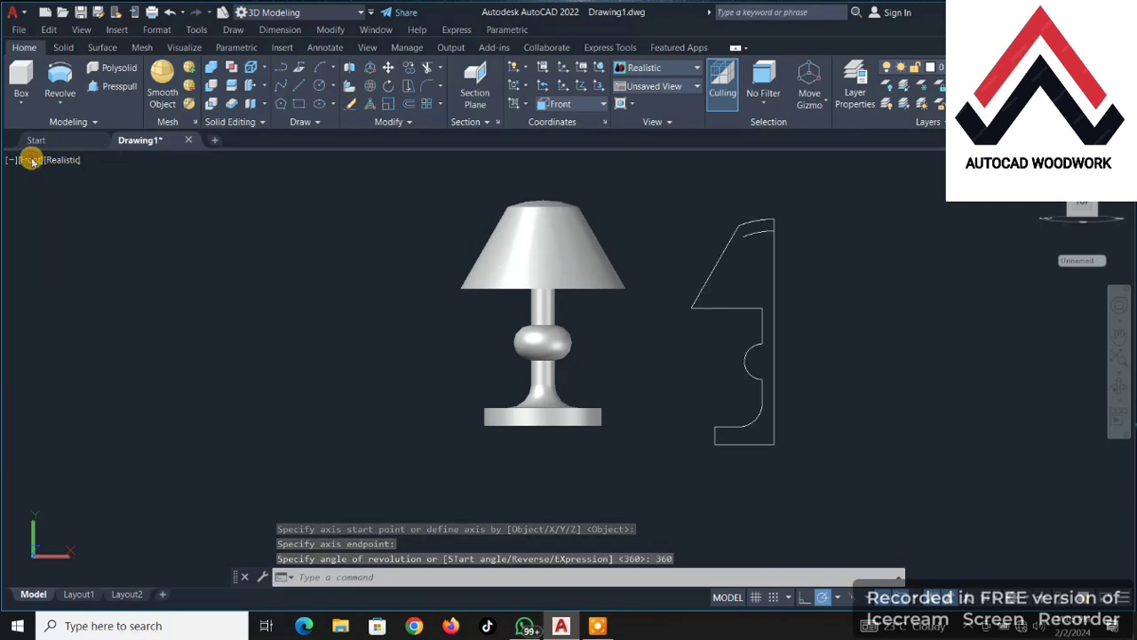
{"action": "left_click", "coordinate": [32, 160]}
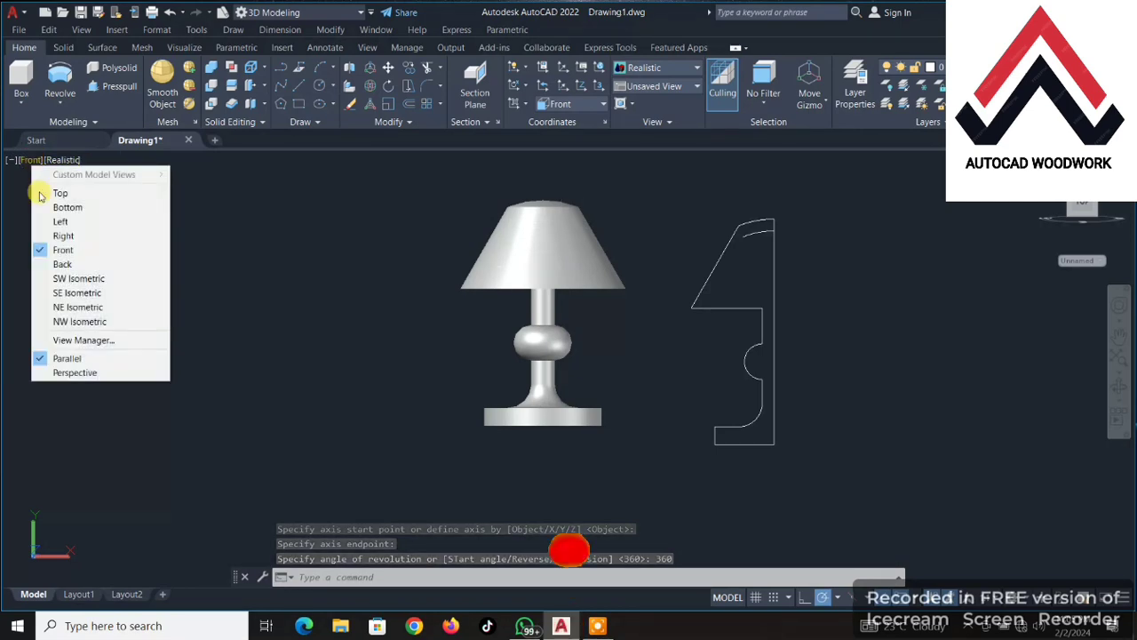
{"action": "left_click", "coordinate": [78, 279]}
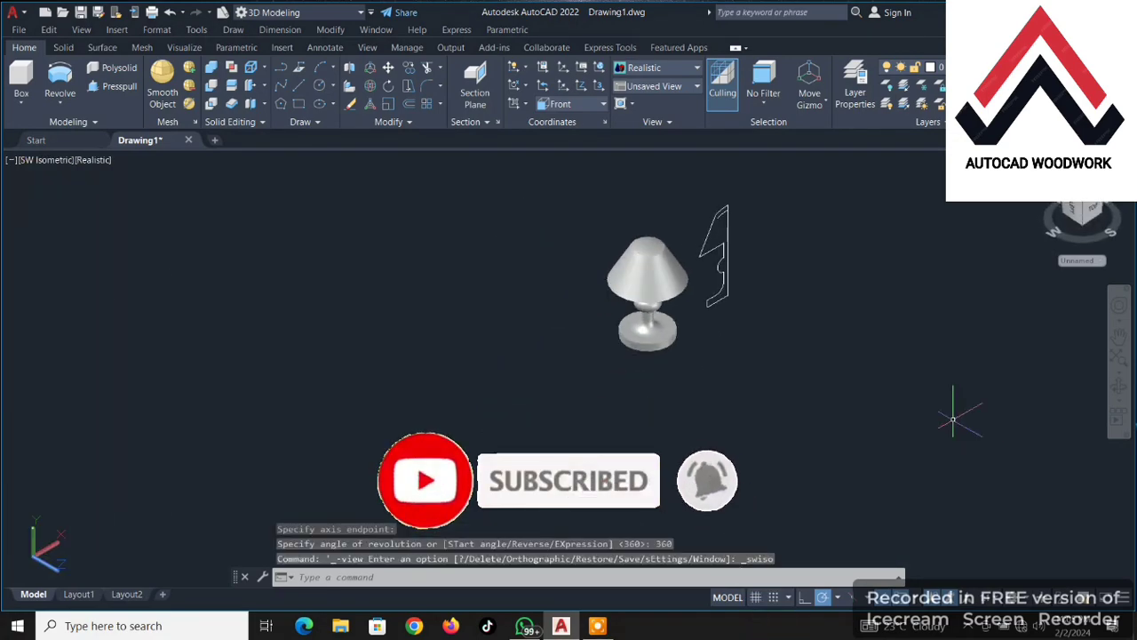
{"action": "scroll", "coordinate": [706, 338], "scroll_direction": "up", "scroll_amount": 1}
{"action": "scroll", "coordinate": [729, 329], "scroll_direction": "up", "scroll_amount": 1}
{"action": "scroll", "coordinate": [751, 321], "scroll_direction": "down", "scroll_amount": 1}
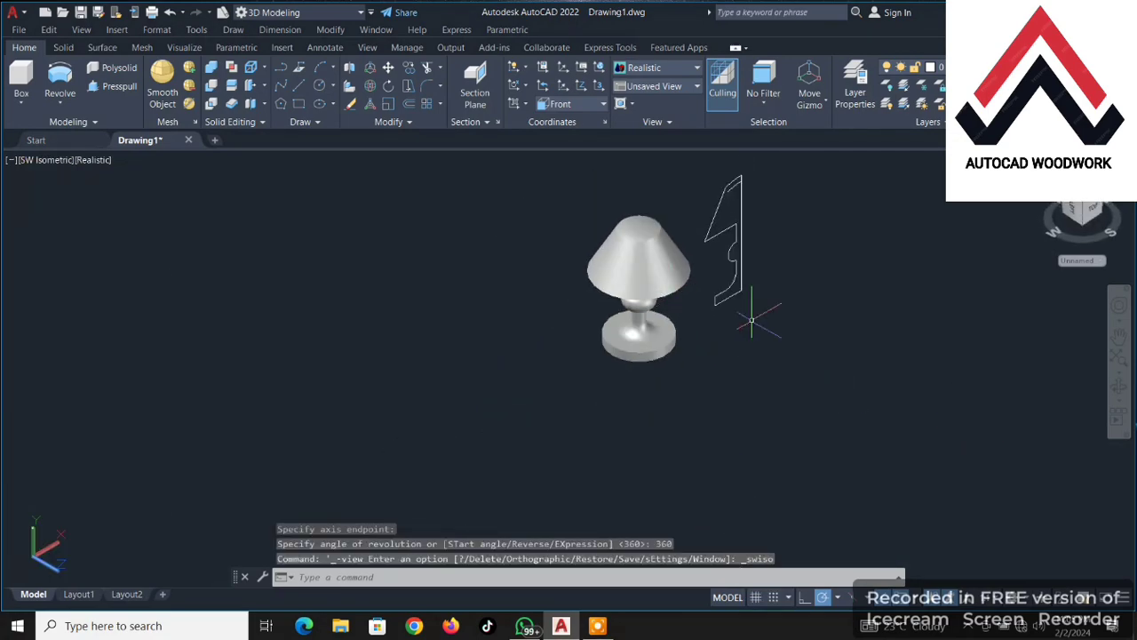
{"action": "left_click", "coordinate": [1119, 385]}
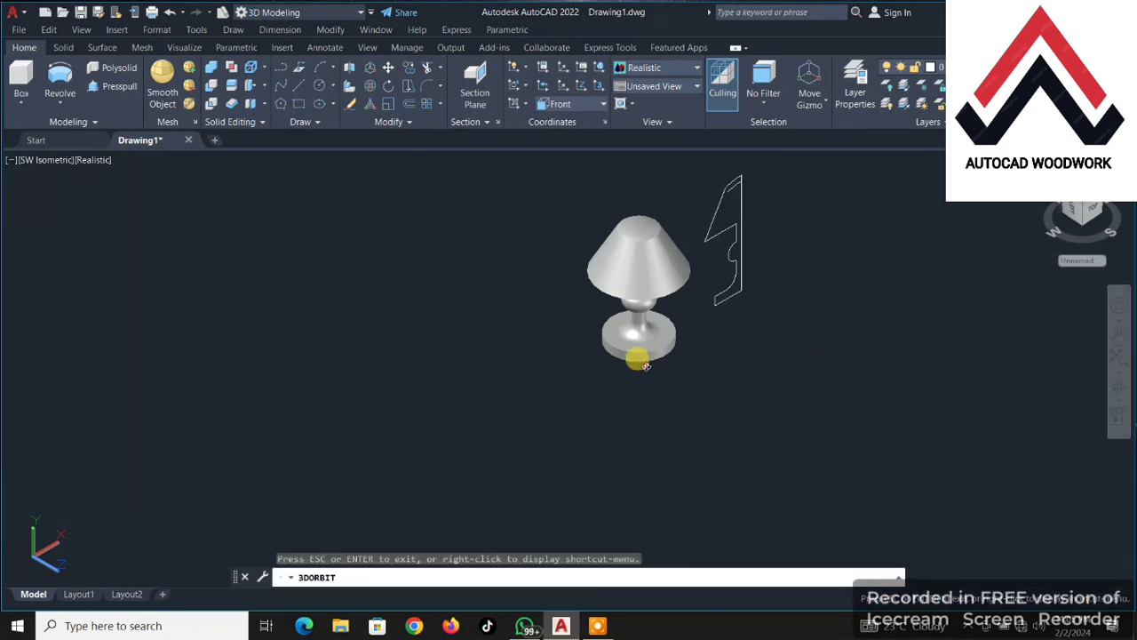
{"action": "mouse_move", "coordinate": [630, 352]}
{"action": "left_mouse_down"}
{"action": "mouse_move", "coordinate": [637, 286]}
{"action": "mouse_move", "coordinate": [637, 369]}
{"action": "mouse_move", "coordinate": [601, 401]}
{"action": "mouse_move", "coordinate": [607, 302]}
{"action": "mouse_move", "coordinate": [642, 257]}
{"action": "mouse_move", "coordinate": [759, 282]}
{"action": "mouse_move", "coordinate": [556, 293]}
{"action": "mouse_move", "coordinate": [553, 307]}
{"action": "left_mouse_up"}
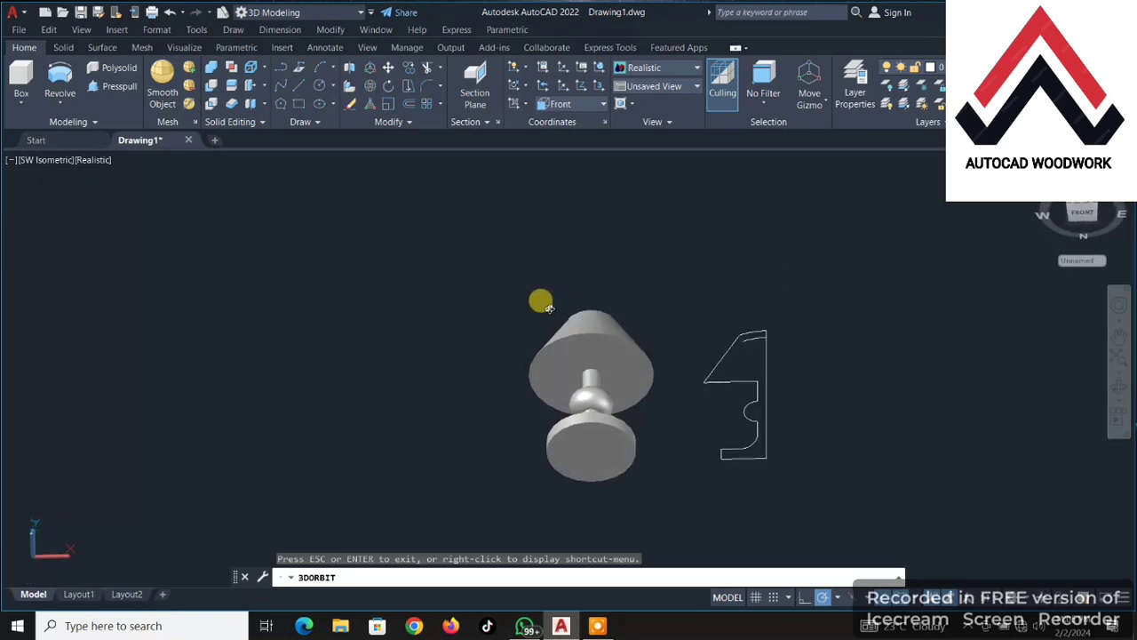
{"action": "key", "text": "Escape"}
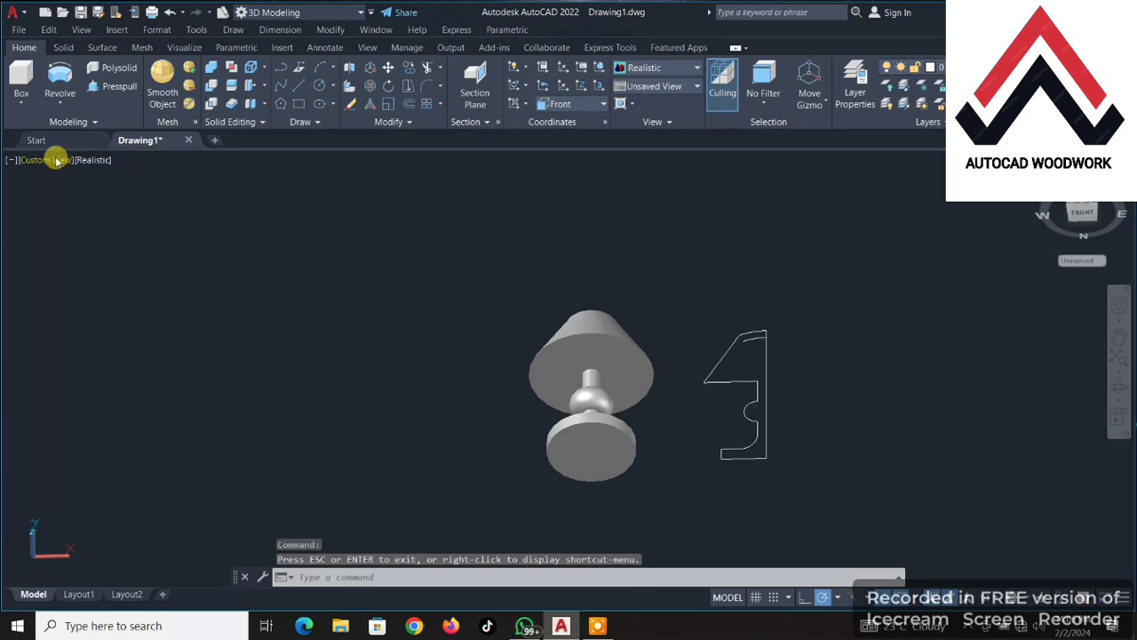
{"action": "left_click", "coordinate": [56, 161]}
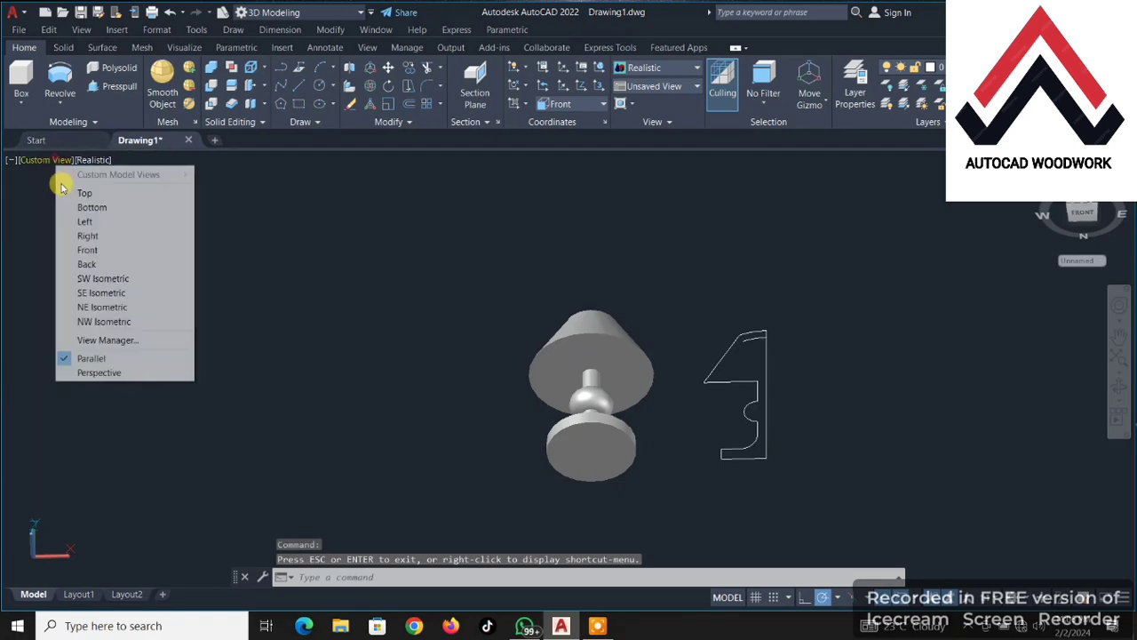
{"action": "left_click", "coordinate": [93, 250]}
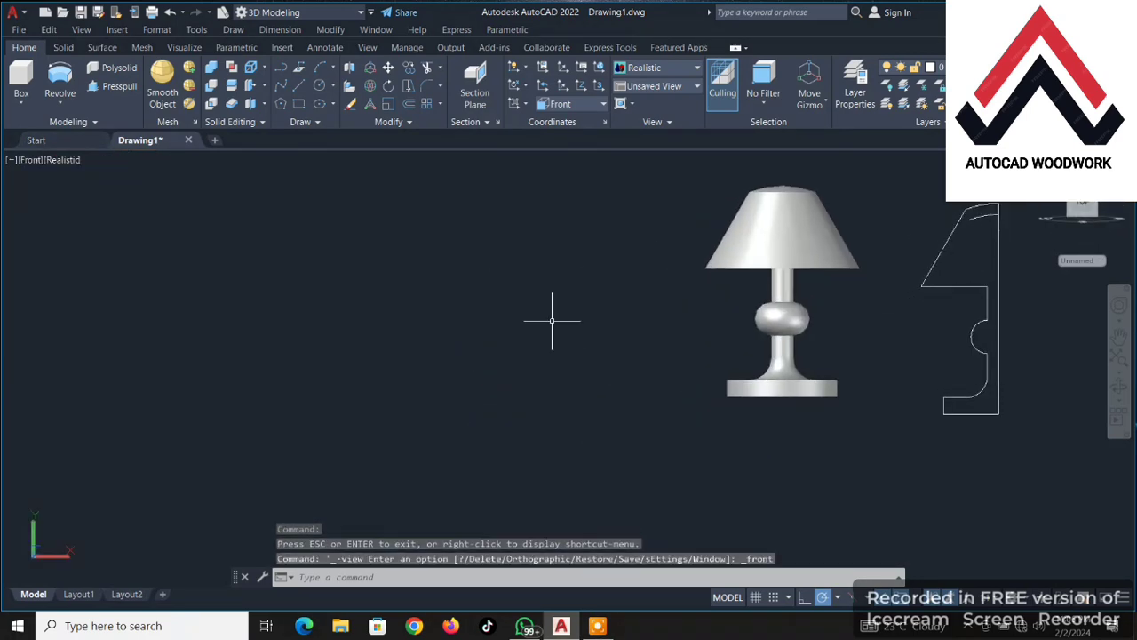
{"action": "left_click_drag", "start_coordinate": [525, 330], "coordinate": [154, 319]}
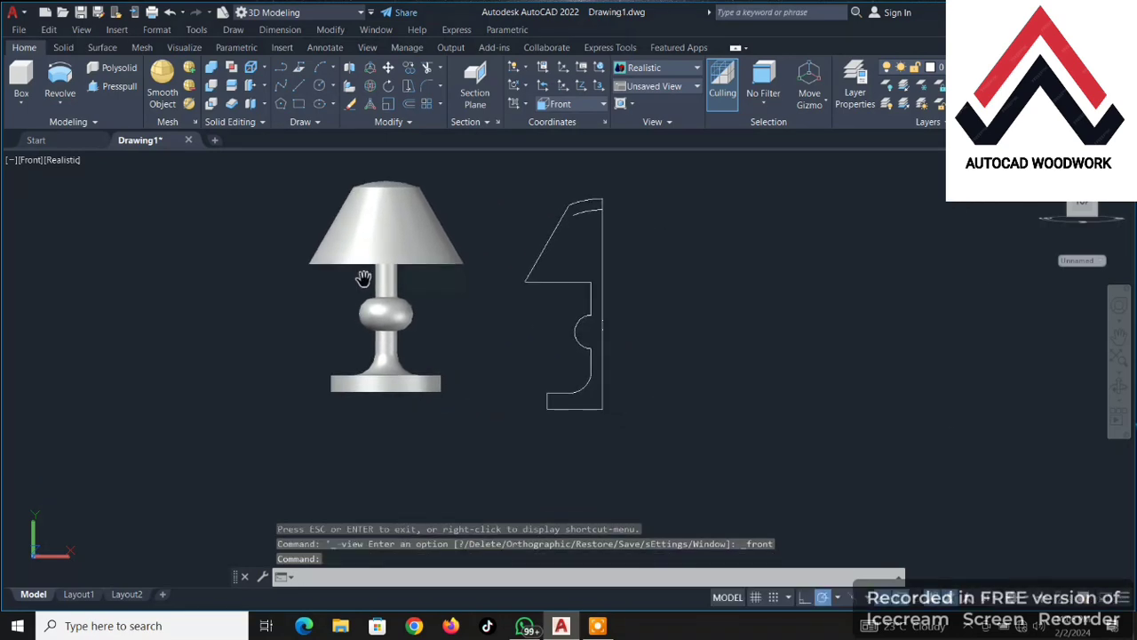
{"action": "scroll", "coordinate": [564, 247], "scroll_direction": "up", "scroll_amount": 3}
Erase the horizontal shade line from the remaining profile.
{"action": "scroll", "coordinate": [587, 304], "scroll_direction": "down", "scroll_amount": 4}
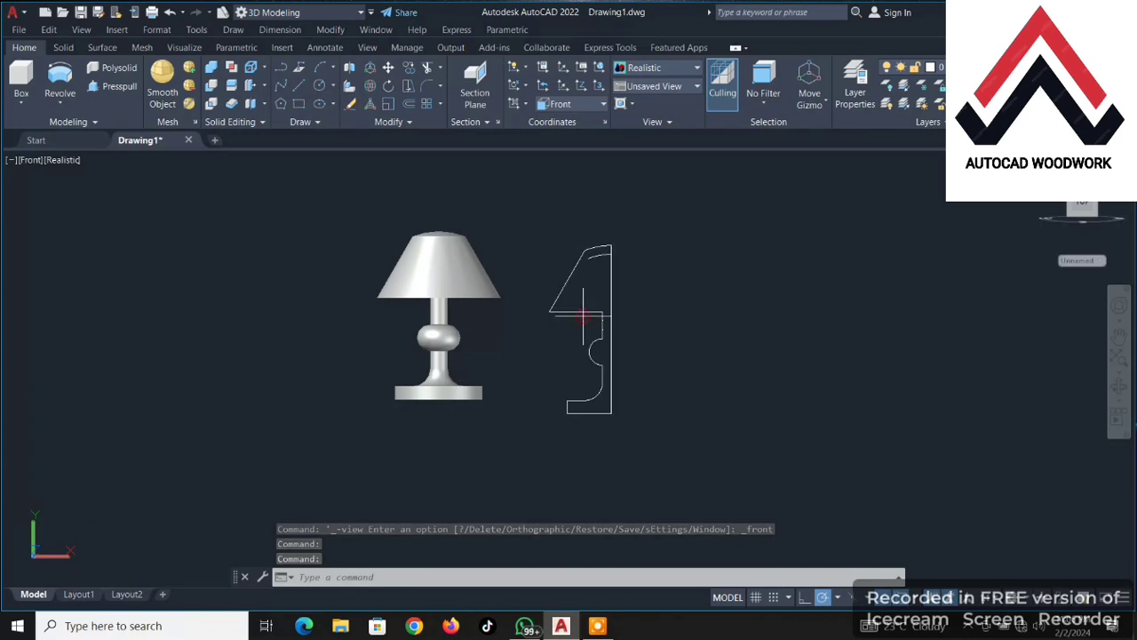
{"action": "left_click", "coordinate": [583, 313]}
{"action": "left_click", "coordinate": [558, 307]}
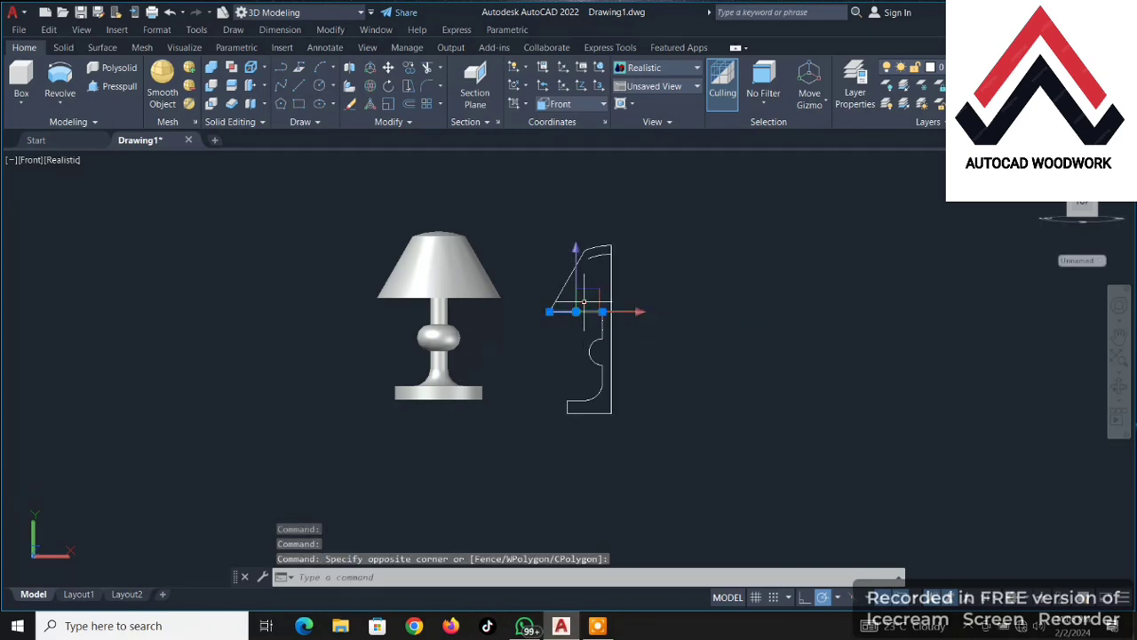
{"action": "left_click", "coordinate": [351, 106]}
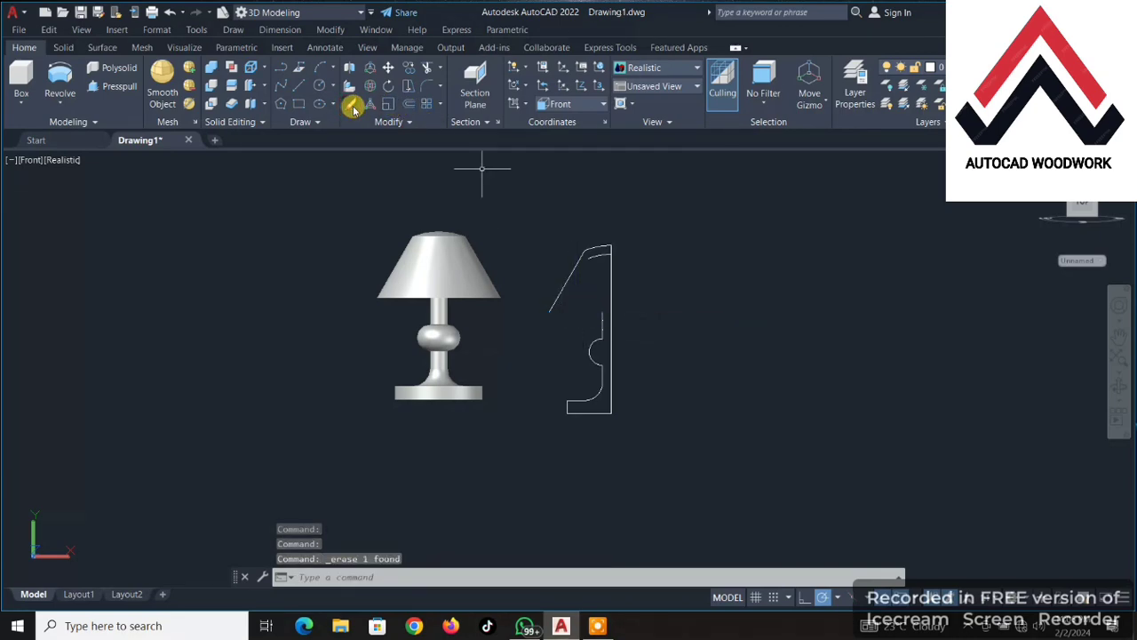
Extend the inner vertical line up to the arc and the inner arc to the slanted line.
{"action": "scroll", "coordinate": [554, 300], "scroll_direction": "up", "scroll_amount": 3}
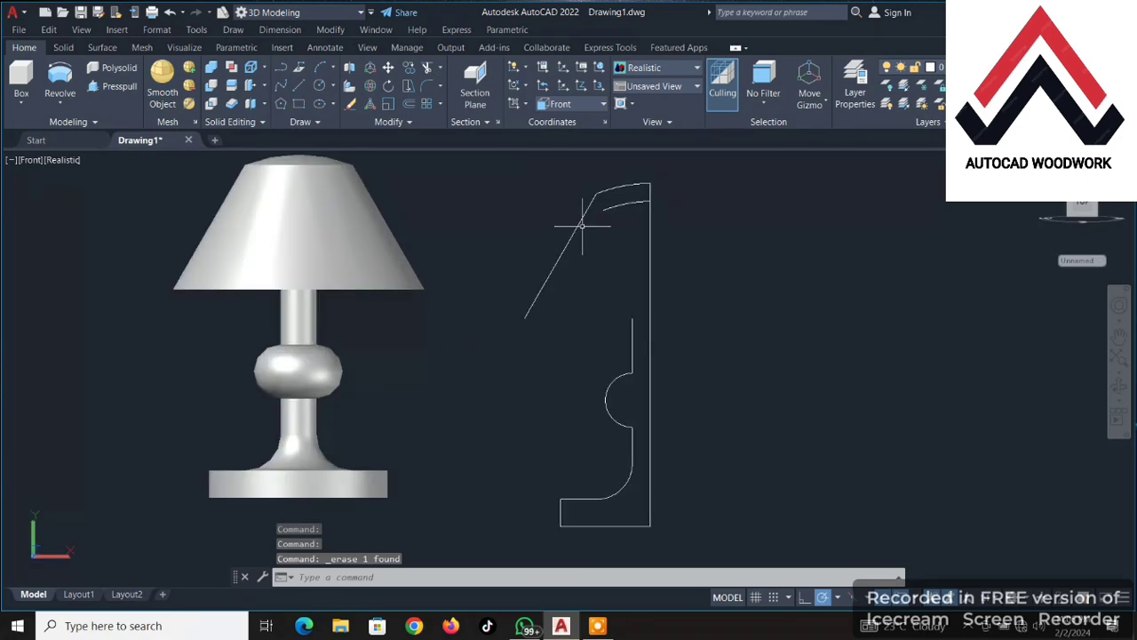
{"action": "left_click", "coordinate": [441, 76]}
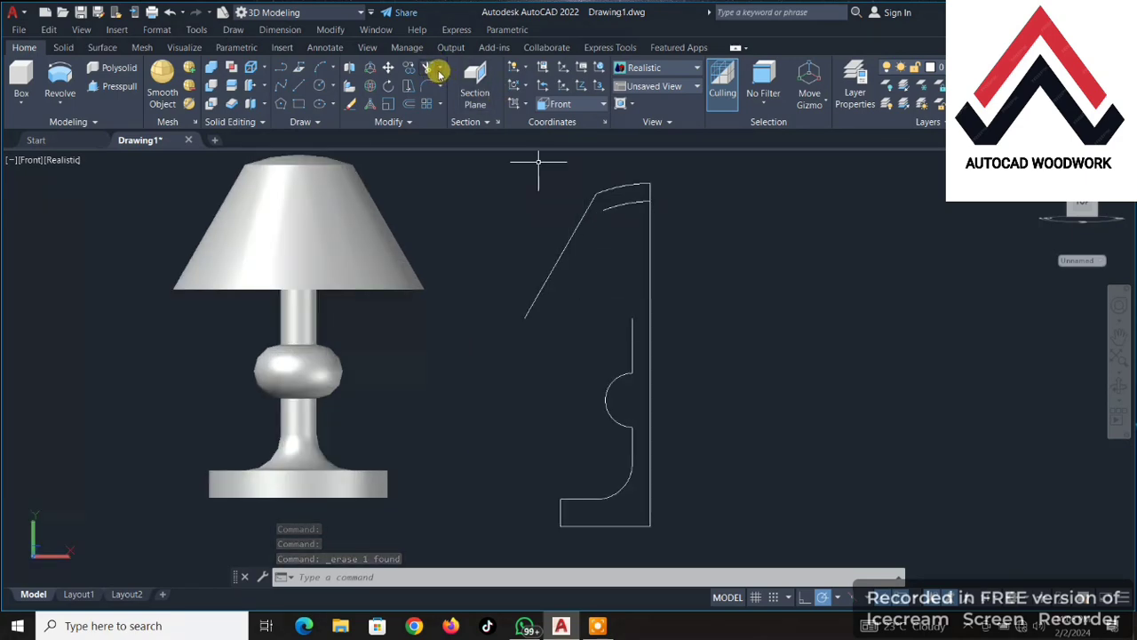
{"action": "left_click", "coordinate": [440, 73]}
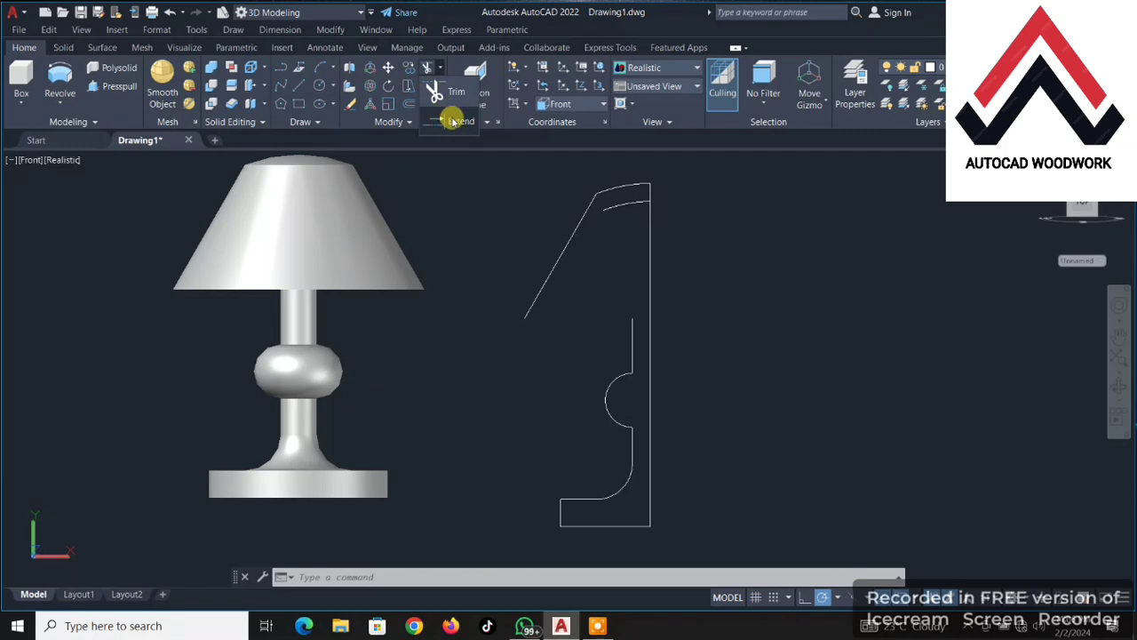
{"action": "left_click", "coordinate": [458, 121]}
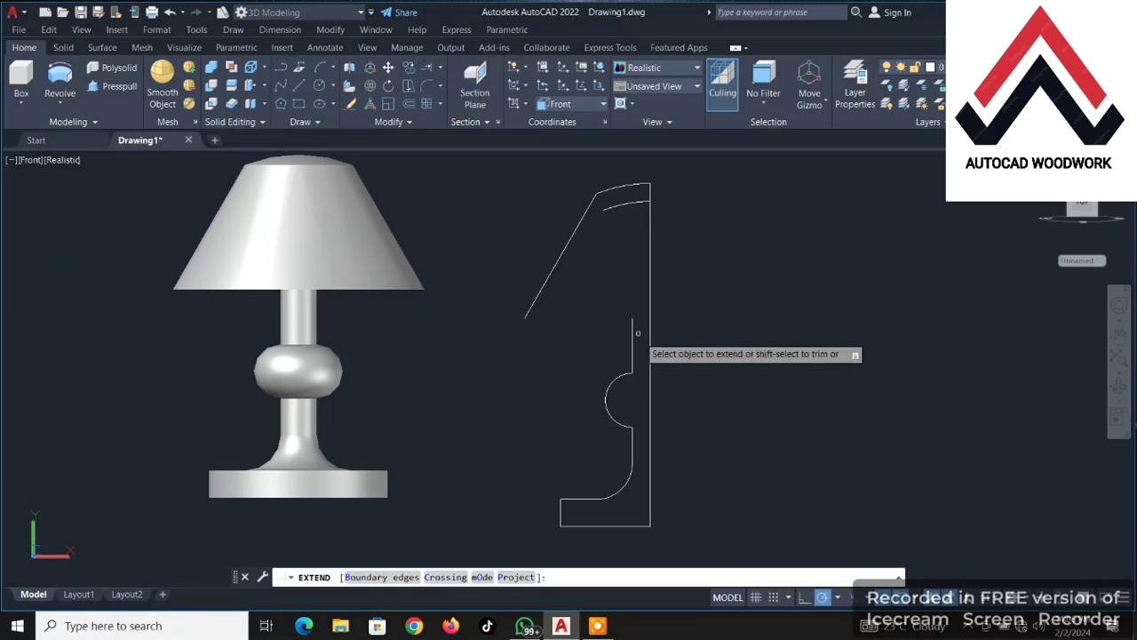
{"action": "left_click", "coordinate": [633, 326]}
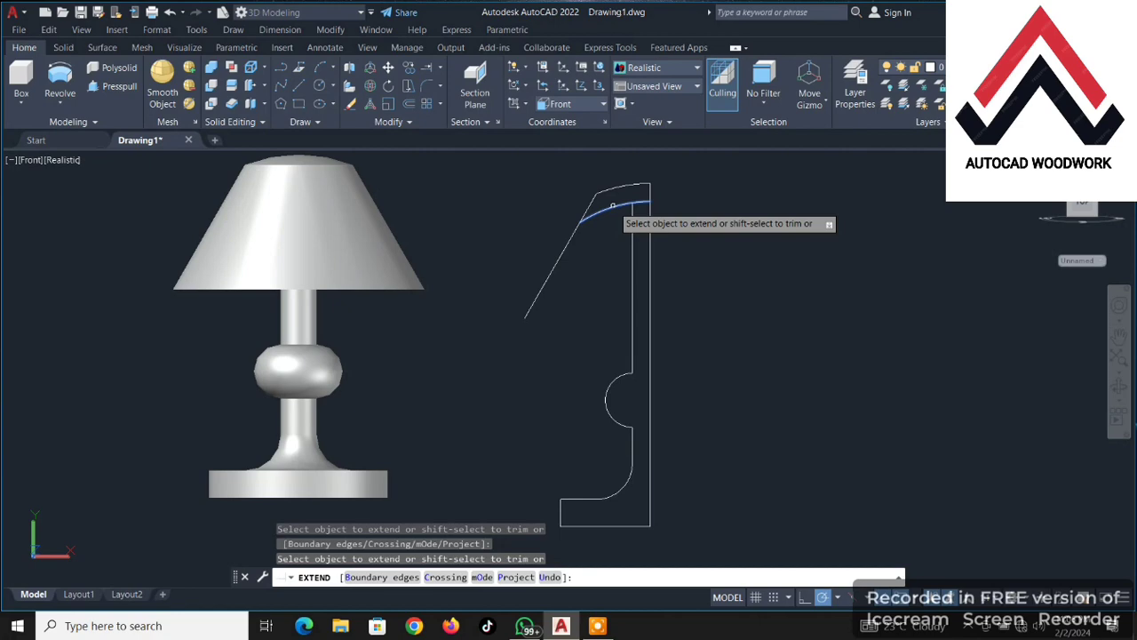
{"action": "left_click", "coordinate": [612, 205]}
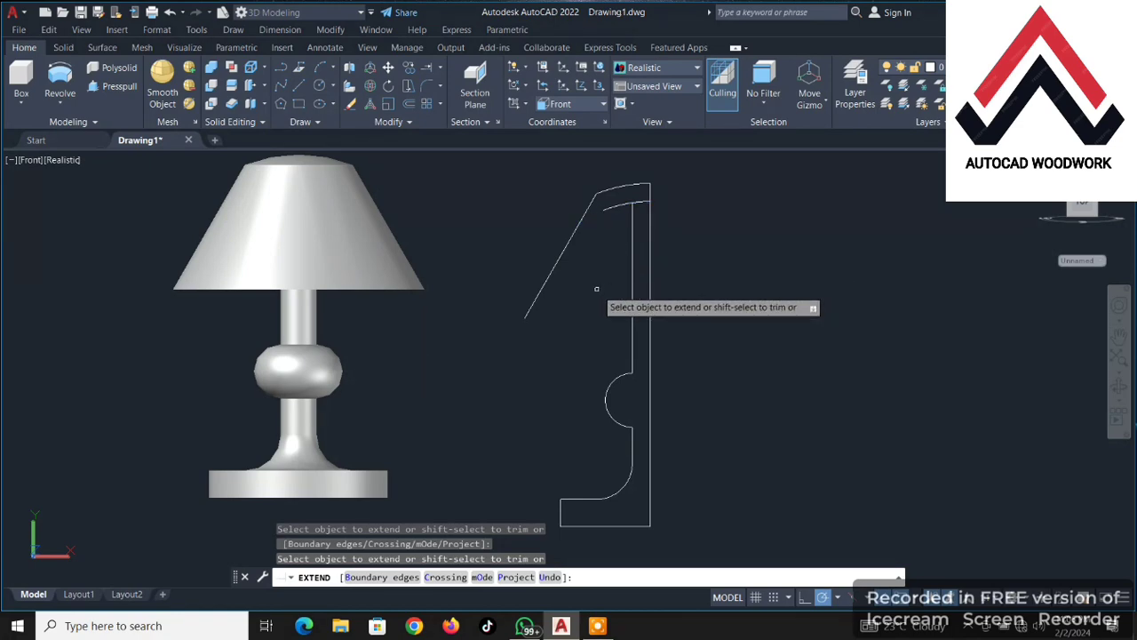
{"action": "key", "text": "Escape"}
{"action": "left_click", "coordinate": [581, 255]}
Offset the slanted shade line 10 units to its left.
{"action": "left_click", "coordinate": [515, 202]}
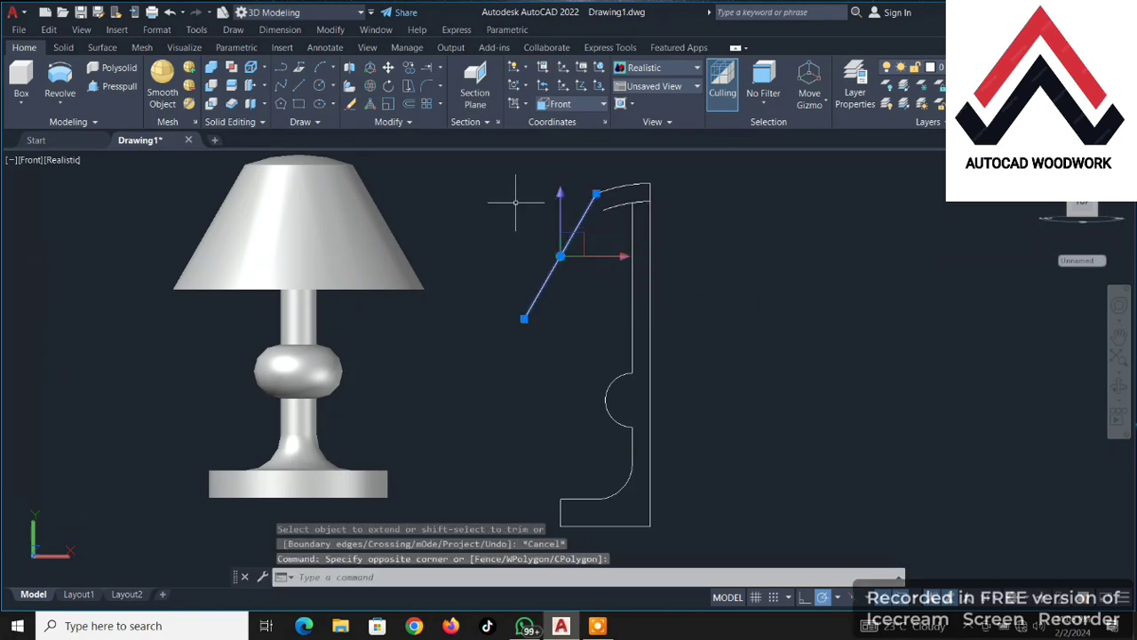
{"action": "left_click", "coordinate": [408, 103]}
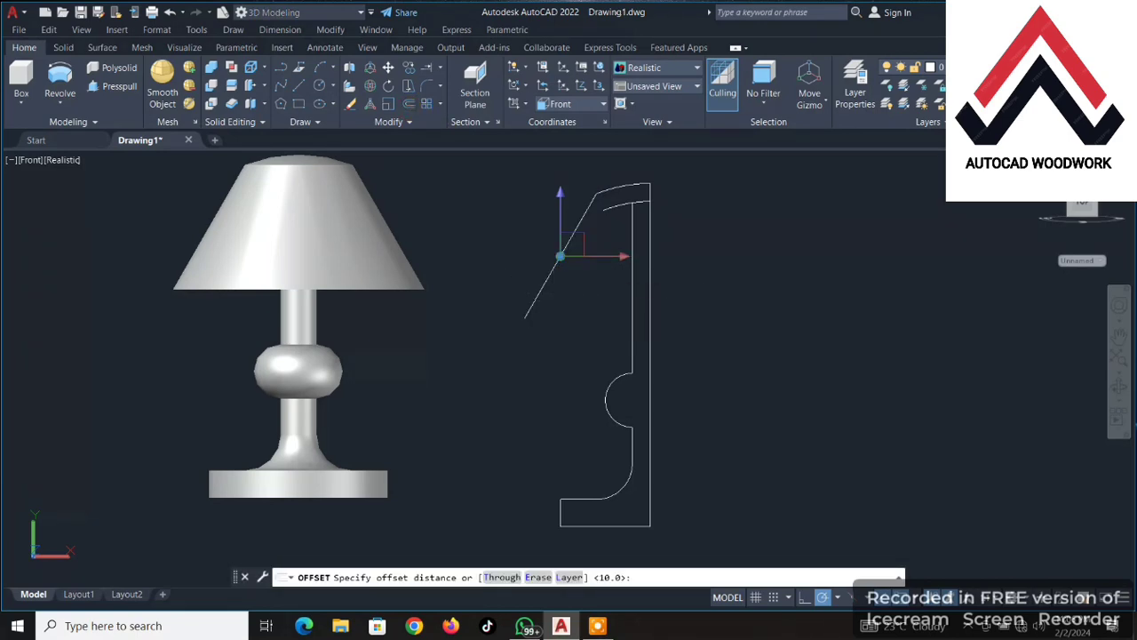
{"action": "key", "text": "Return"}
{"action": "left_click", "coordinate": [568, 303]}
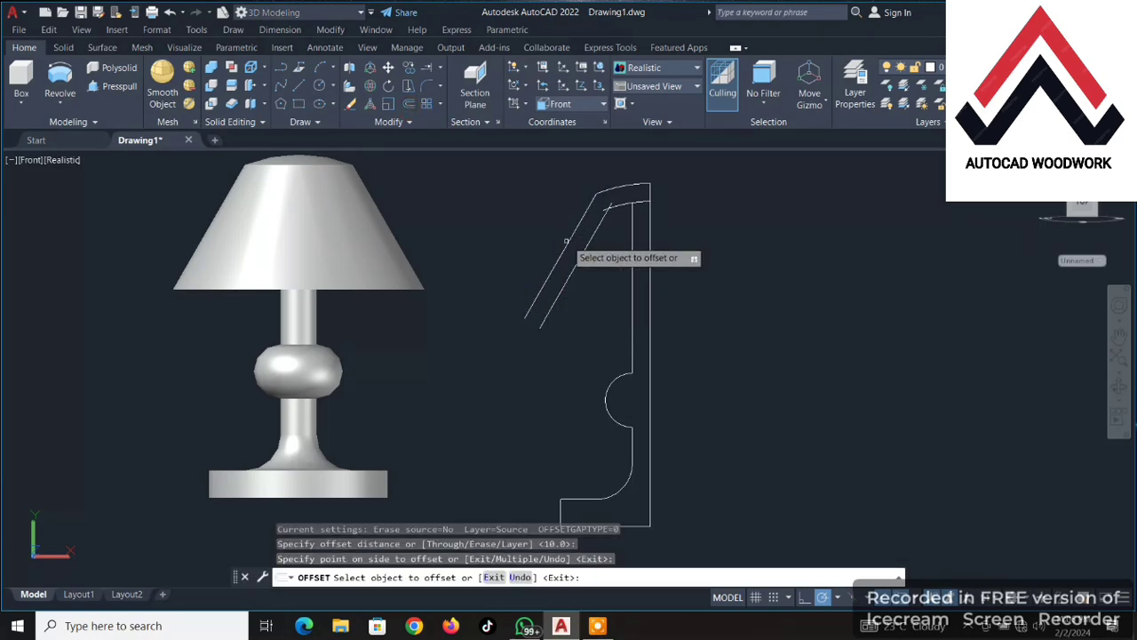
{"action": "key", "text": "Escape"}
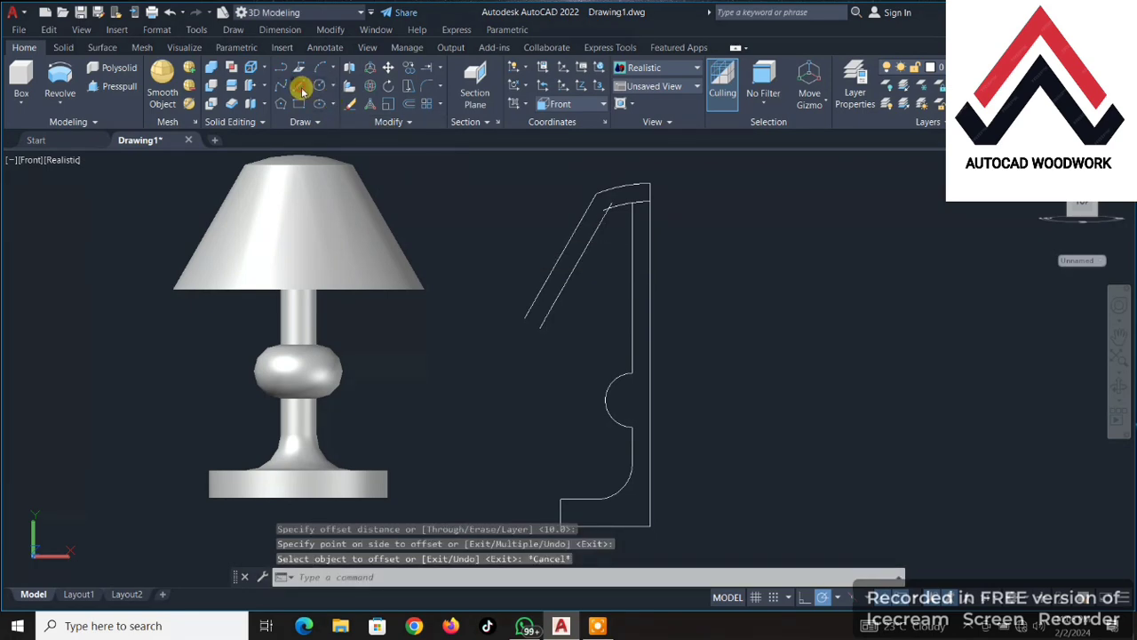
Draw a short line closing the bottom ends of the two slanted lines.
{"action": "type", "text": "l"}
{"action": "key", "text": "Return"}
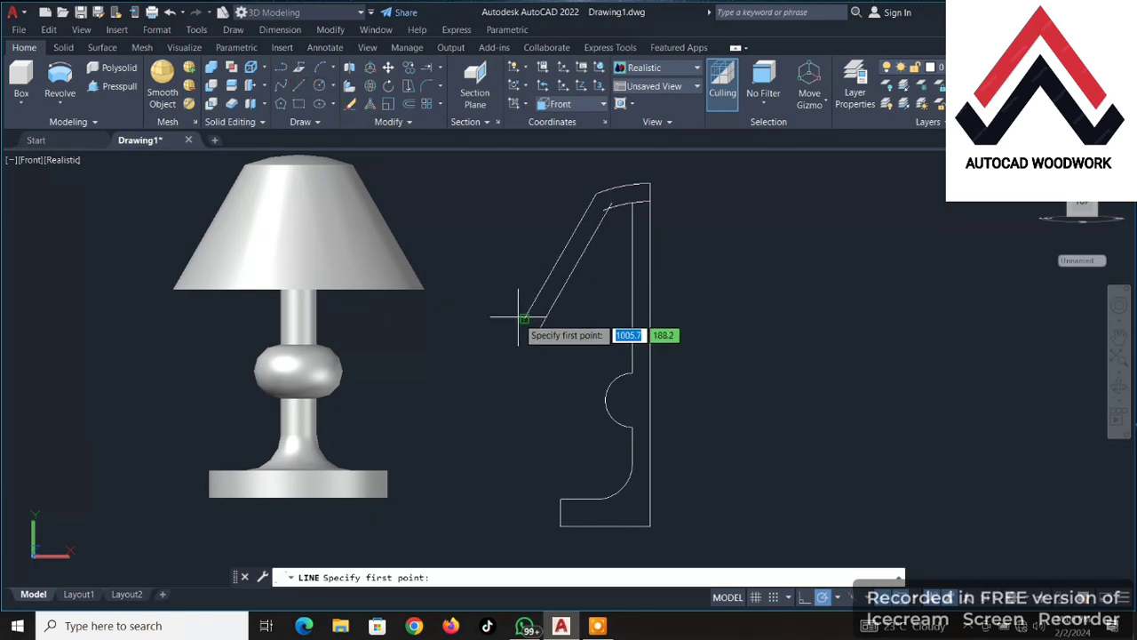
{"action": "left_click", "coordinate": [524, 317]}
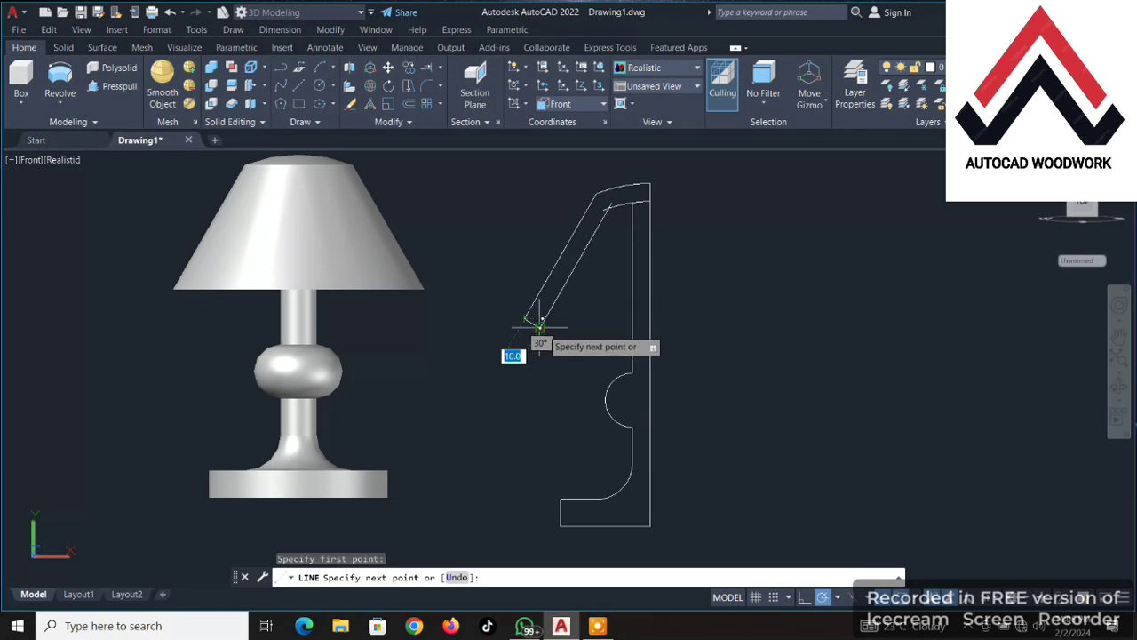
{"action": "right_click", "coordinate": [557, 328]}
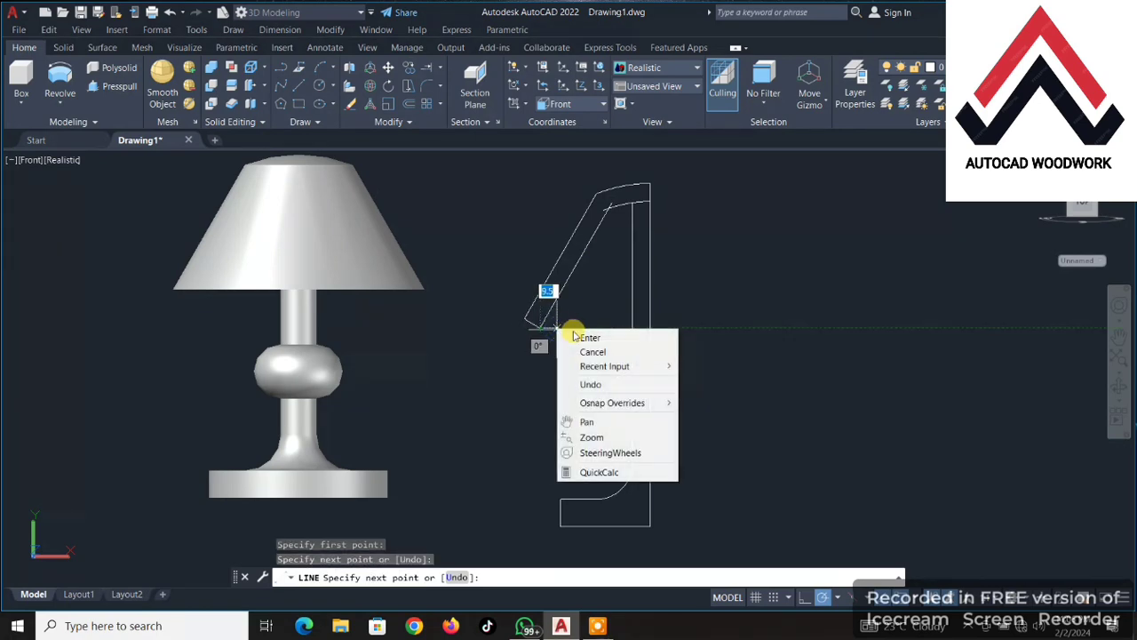
{"action": "left_click", "coordinate": [588, 338]}
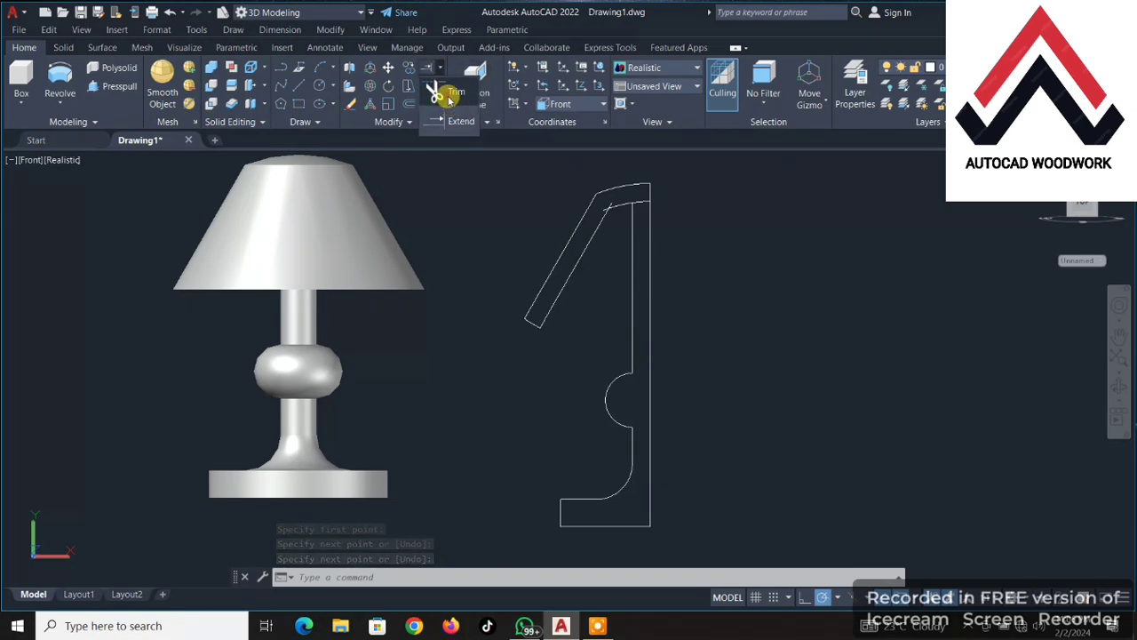
Trim away the small overhanging arc piece at the top of the profile.
{"action": "type", "text": "tr"}
{"action": "key", "text": "Return"}
{"action": "scroll", "coordinate": [628, 208], "scroll_direction": "up", "scroll_amount": 3}
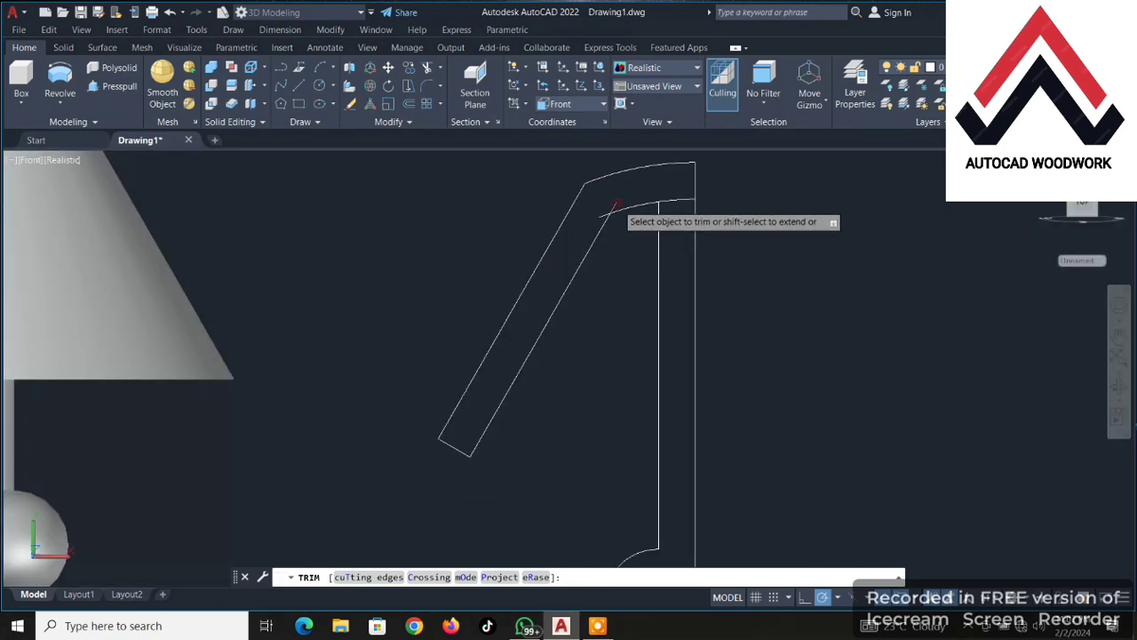
{"action": "left_click", "coordinate": [616, 205]}
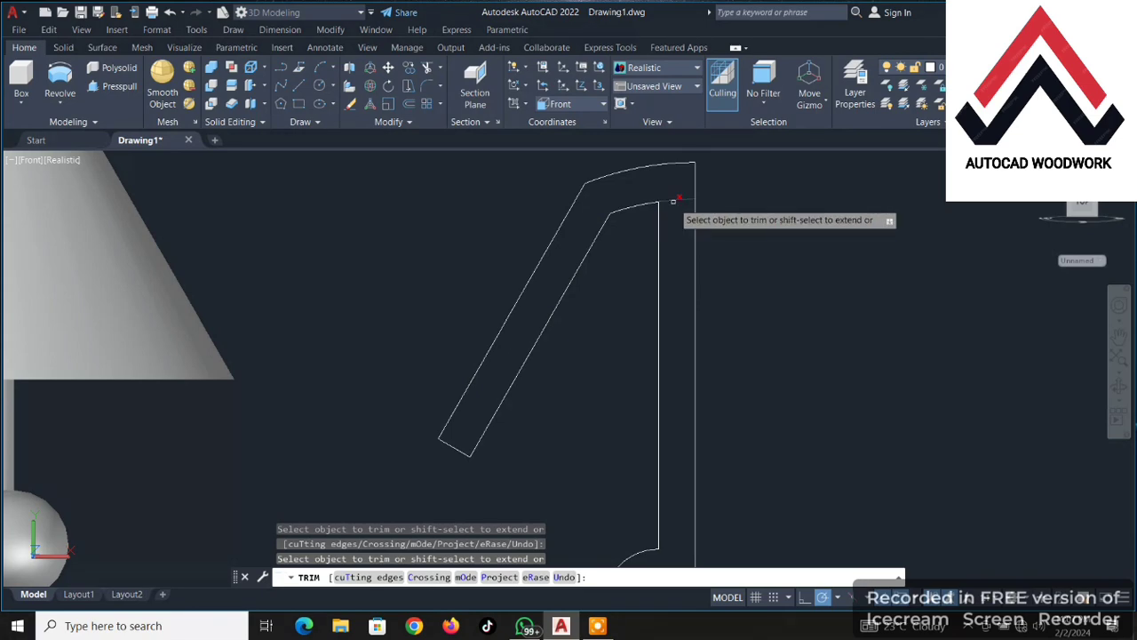
{"action": "scroll", "coordinate": [673, 202], "scroll_direction": "down", "scroll_amount": 1}
{"action": "scroll", "coordinate": [710, 231], "scroll_direction": "down", "scroll_amount": 1}
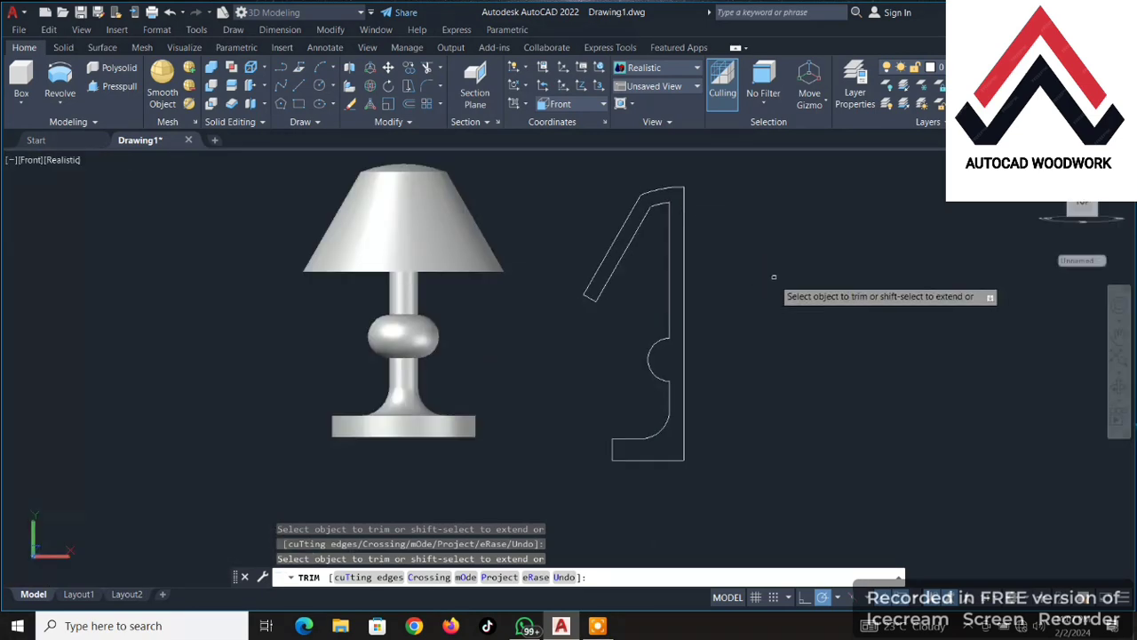
Join the 13 profile pieces into one closed polyline.
{"action": "key", "text": "Escape"}
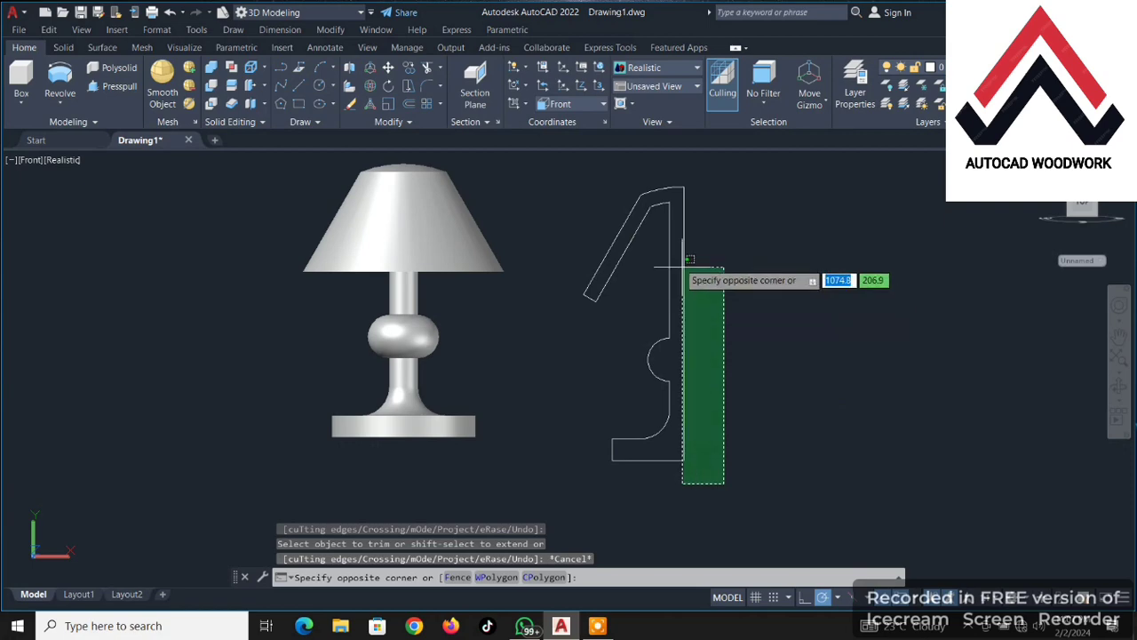
{"action": "left_click", "coordinate": [594, 178]}
{"action": "type", "text": "JOIN"}
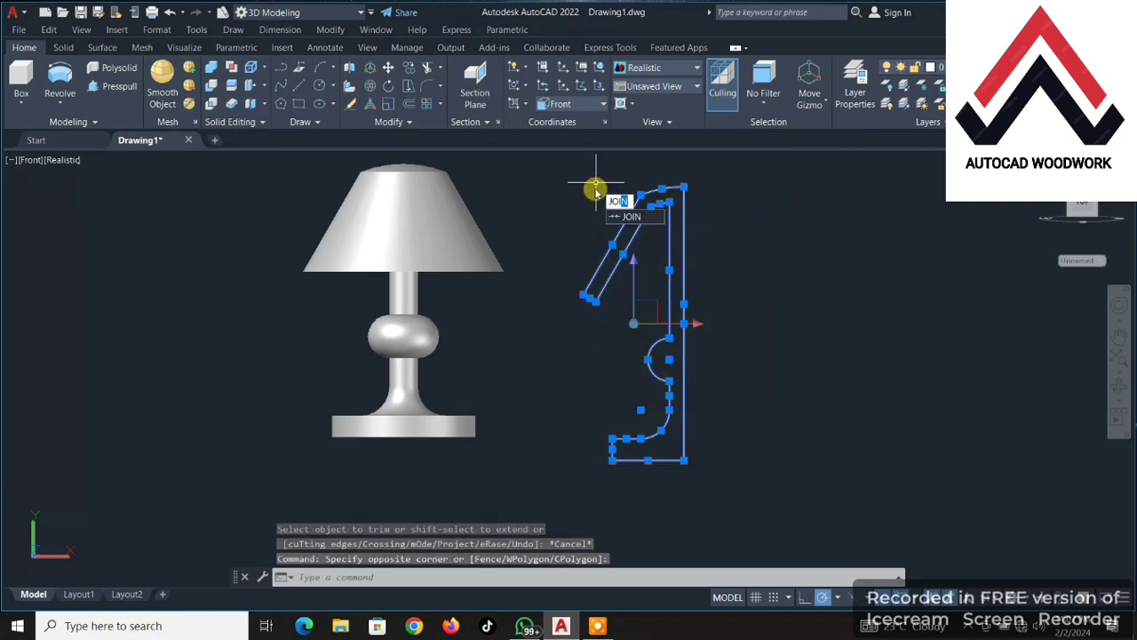
{"action": "key", "text": "Return"}
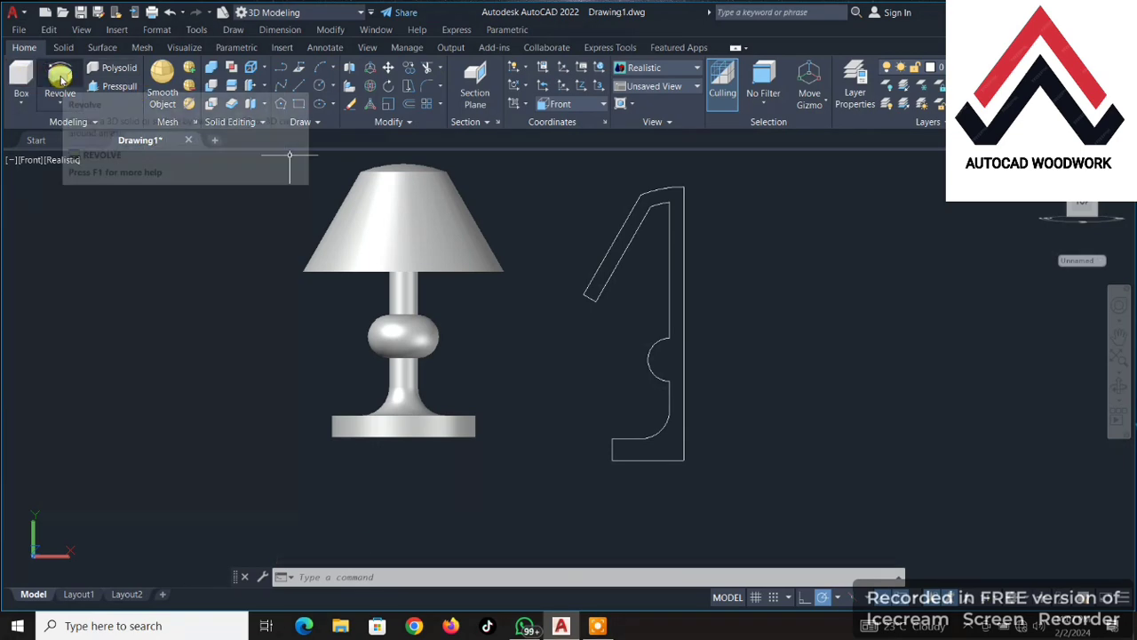
Revolve the joined profile 360° about its right edge into a second, slanted-shade lamp.
{"action": "left_click", "coordinate": [60, 79]}
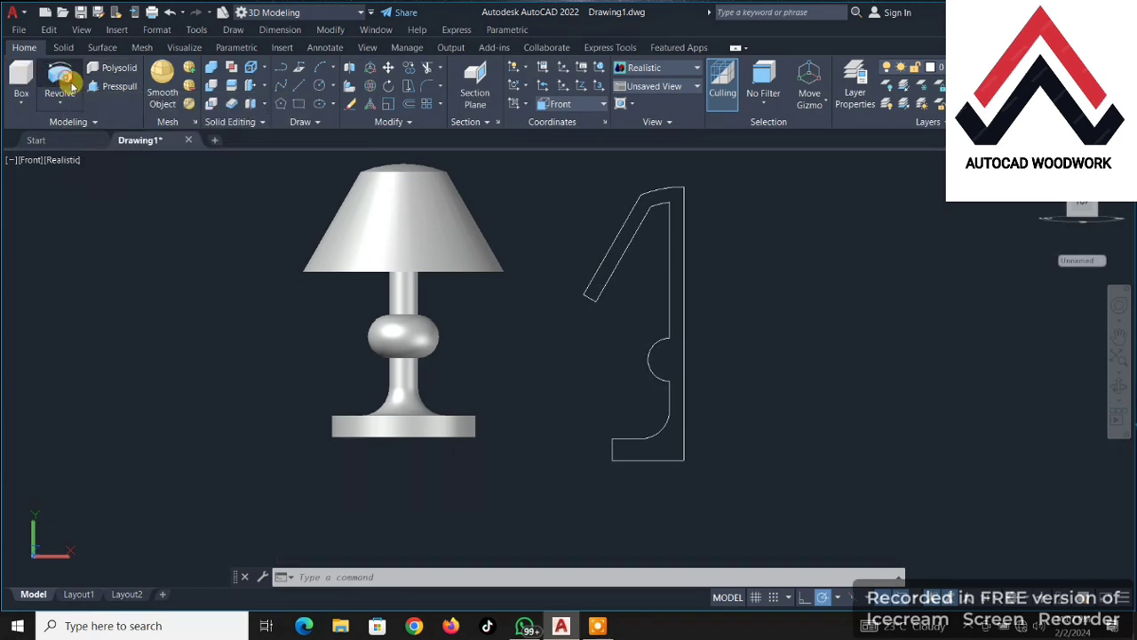
{"action": "left_click", "coordinate": [672, 189]}
{"action": "right_click", "coordinate": [672, 193]}
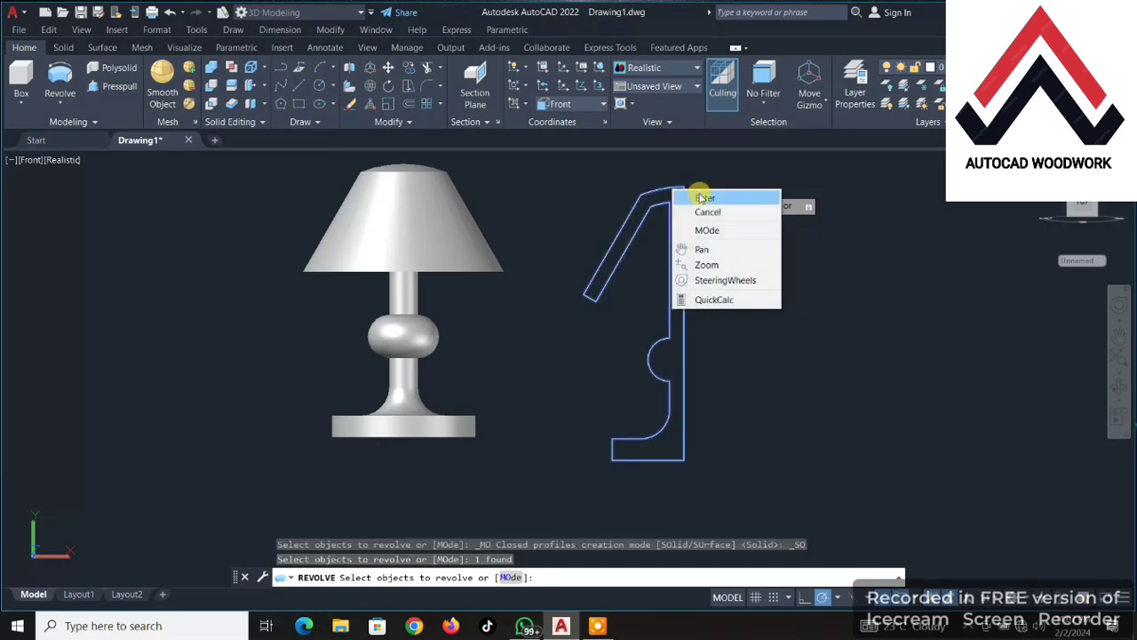
{"action": "left_click", "coordinate": [700, 196]}
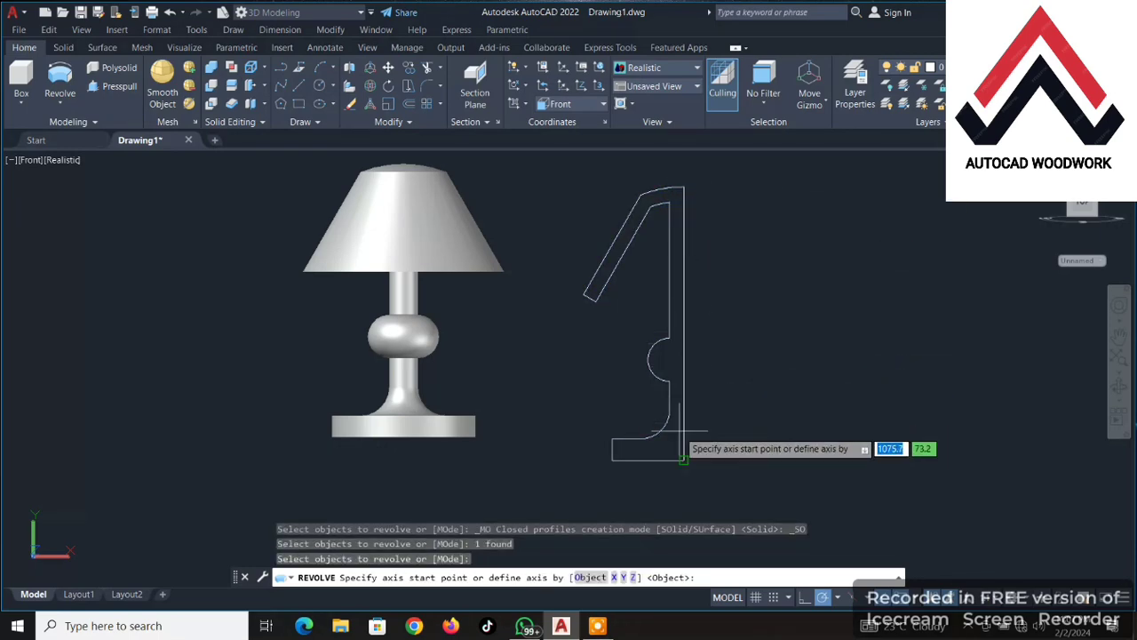
{"action": "left_click", "coordinate": [682, 459]}
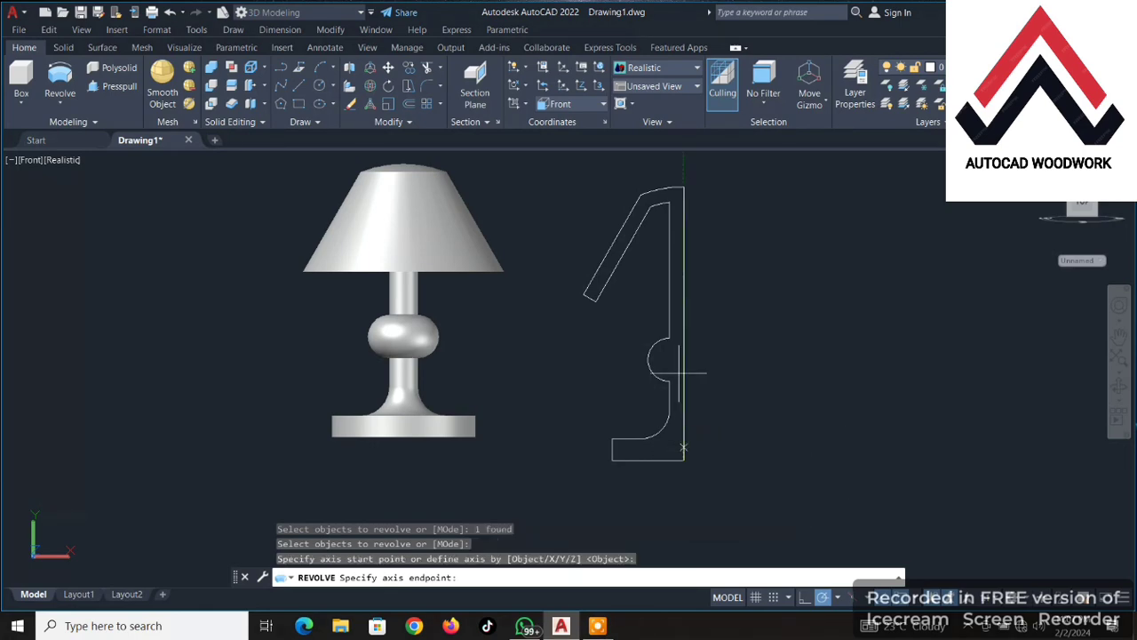
{"action": "left_click", "coordinate": [684, 188]}
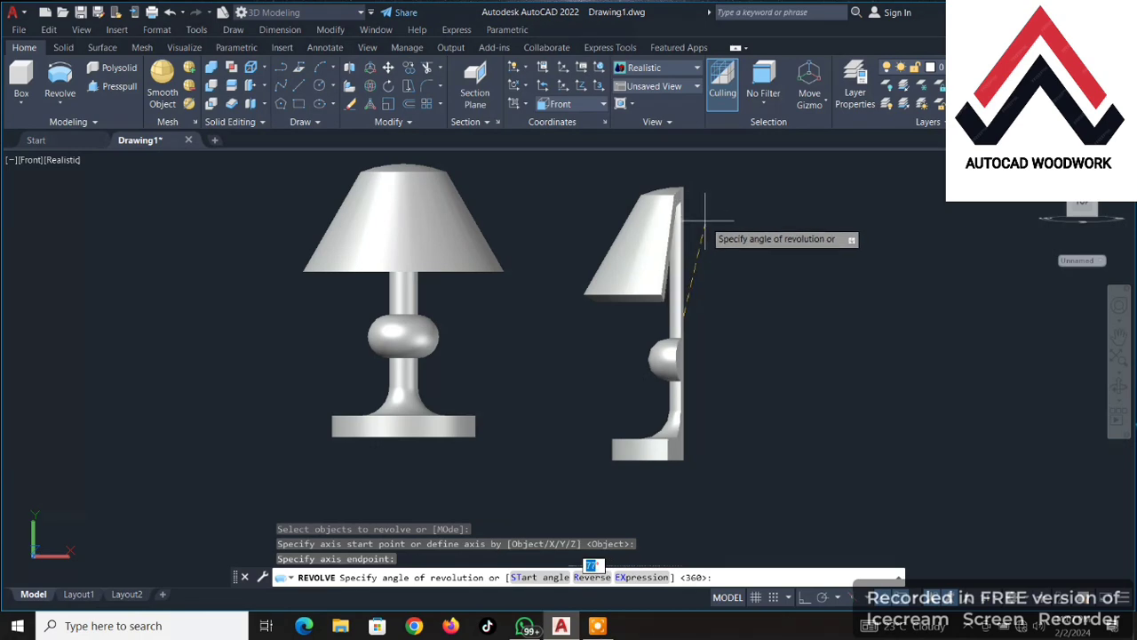
{"action": "type", "text": "360"}
{"action": "key", "text": "Return"}
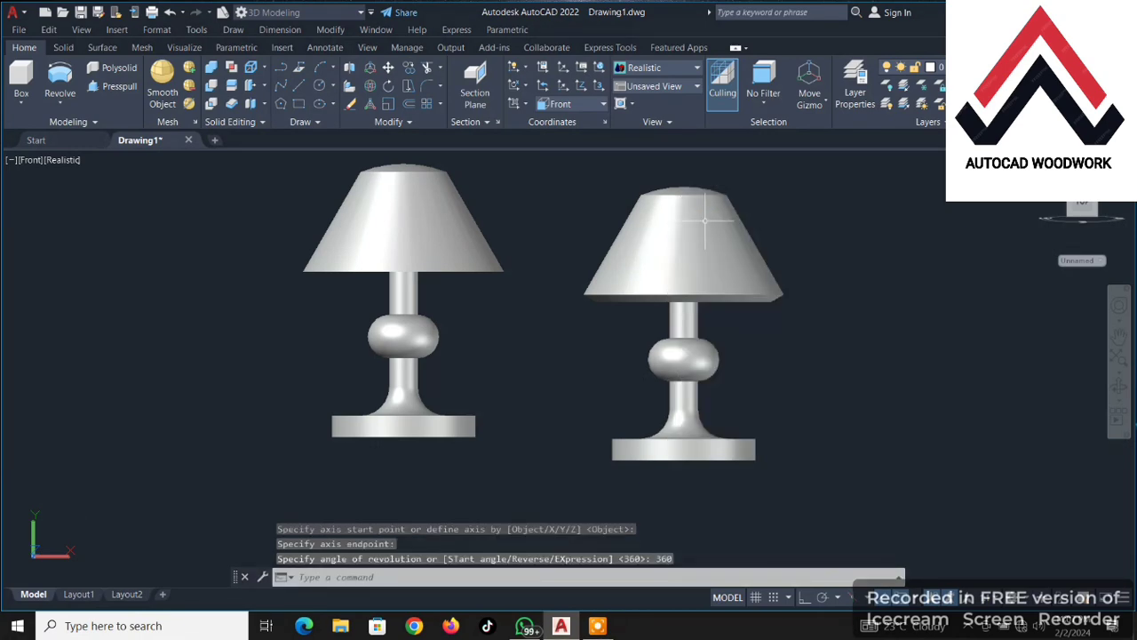
{"action": "left_click", "coordinate": [29, 161]}
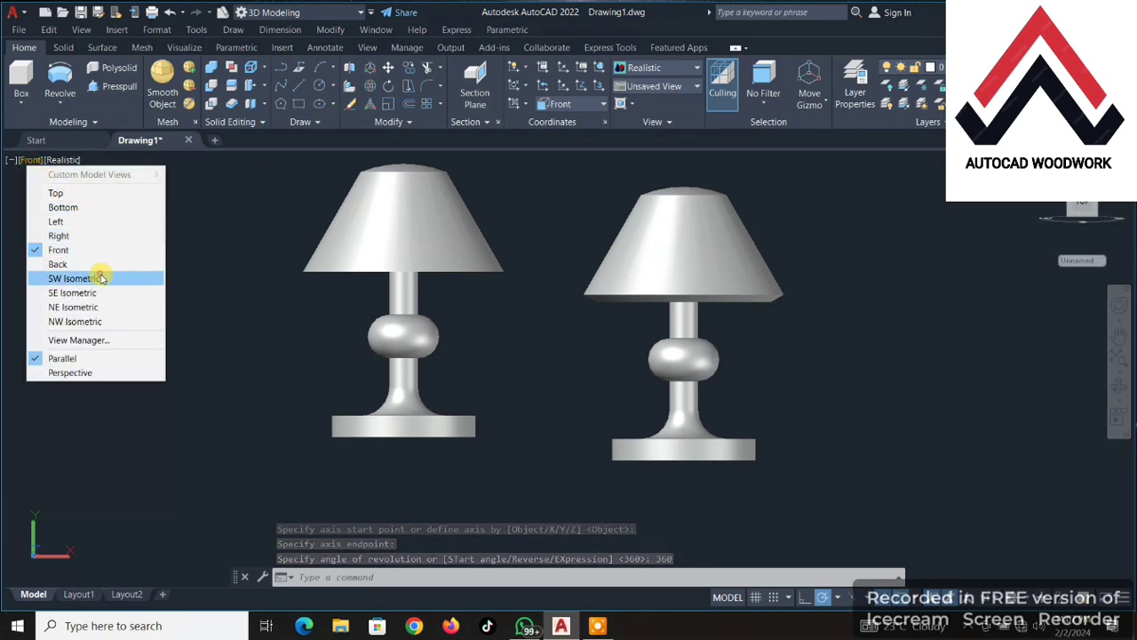
Show both lamps in SW Isometric, reapplying it after a brief orbit.
{"action": "left_click", "coordinate": [100, 278]}
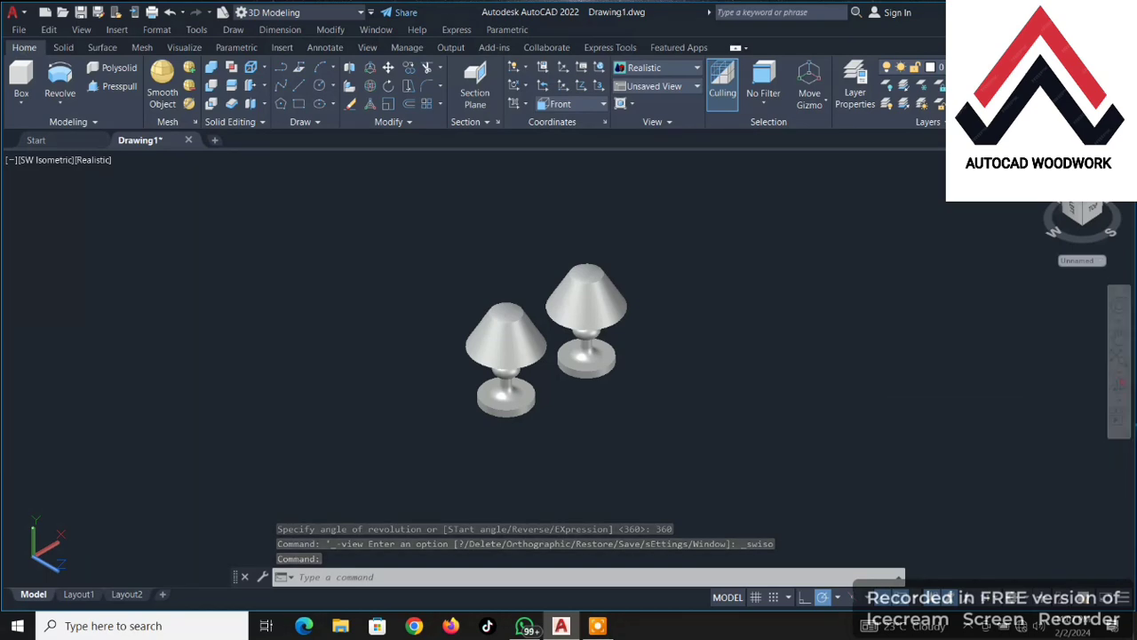
{"action": "mouse_move", "coordinate": [578, 299]}
{"action": "middle_mouse_down", "text": "shift"}
{"action": "mouse_move", "coordinate": [604, 252]}
{"action": "mouse_move", "coordinate": [634, 406]}
{"action": "mouse_move", "coordinate": [604, 314]}
{"action": "mouse_move", "coordinate": [588, 312]}
{"action": "mouse_move", "coordinate": [541, 388]}
{"action": "mouse_move", "coordinate": [546, 419]}
{"action": "mouse_move", "coordinate": [452, 376]}
{"action": "mouse_move", "coordinate": [382, 318]}
{"action": "mouse_move", "coordinate": [411, 348]}
{"action": "mouse_move", "coordinate": [592, 406]}
{"action": "mouse_move", "coordinate": [541, 459]}
{"action": "mouse_move", "coordinate": [376, 412]}
{"action": "mouse_move", "coordinate": [287, 368]}
{"action": "mouse_move", "coordinate": [240, 312]}
{"action": "mouse_move", "coordinate": [292, 452]}
{"action": "mouse_move", "coordinate": [254, 413]}
{"action": "middle_mouse_up", "text": "shift"}
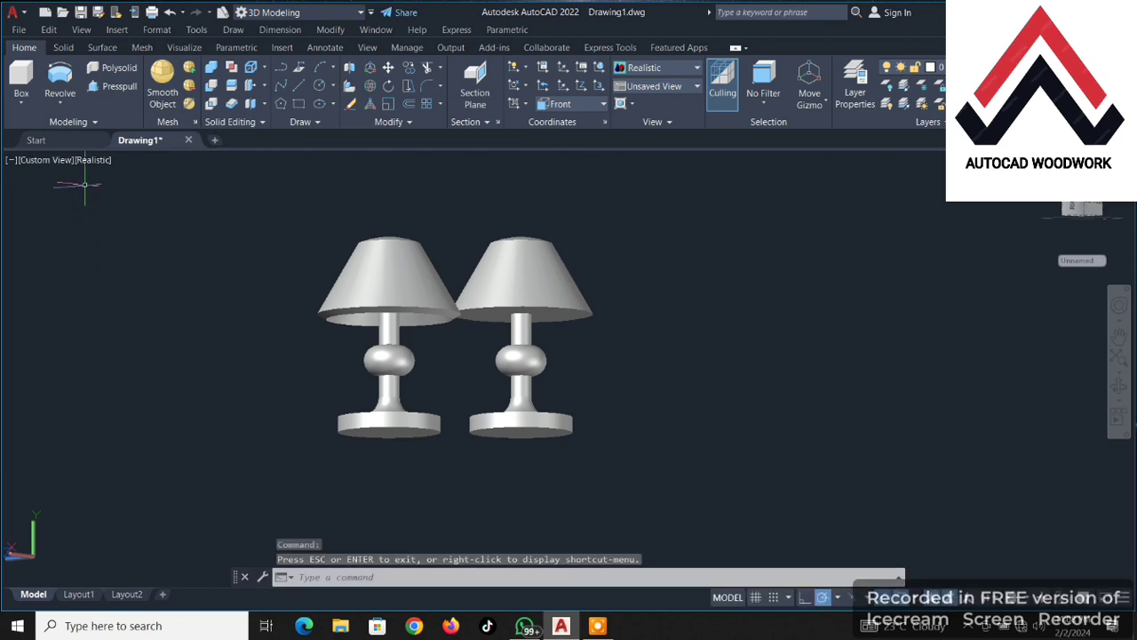
{"action": "left_click", "coordinate": [64, 164]}
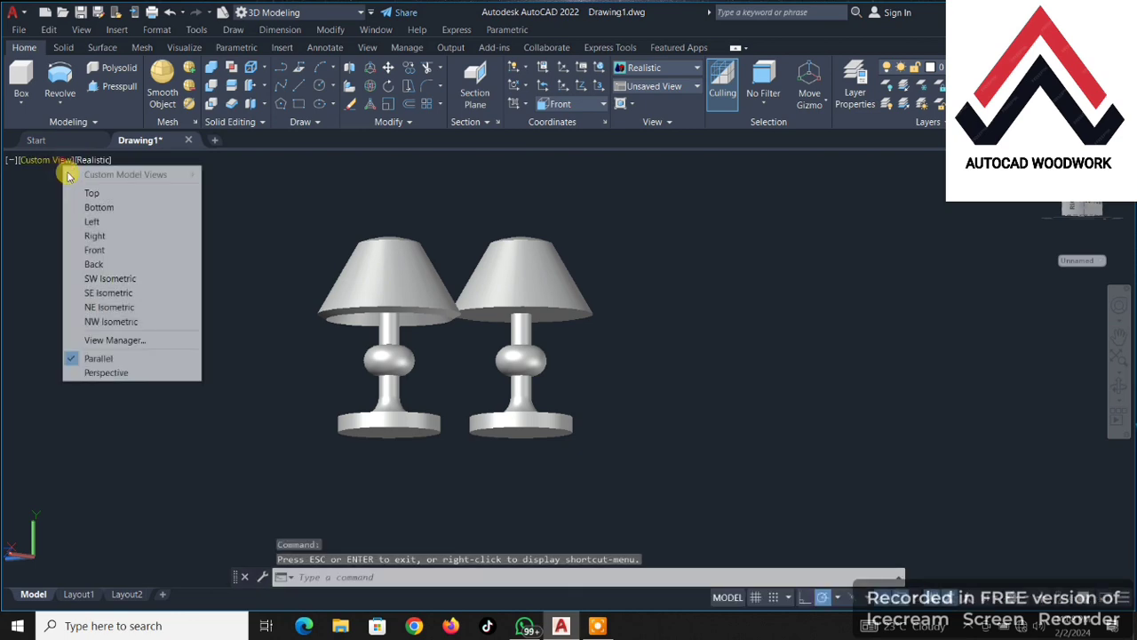
{"action": "left_click", "coordinate": [130, 279]}
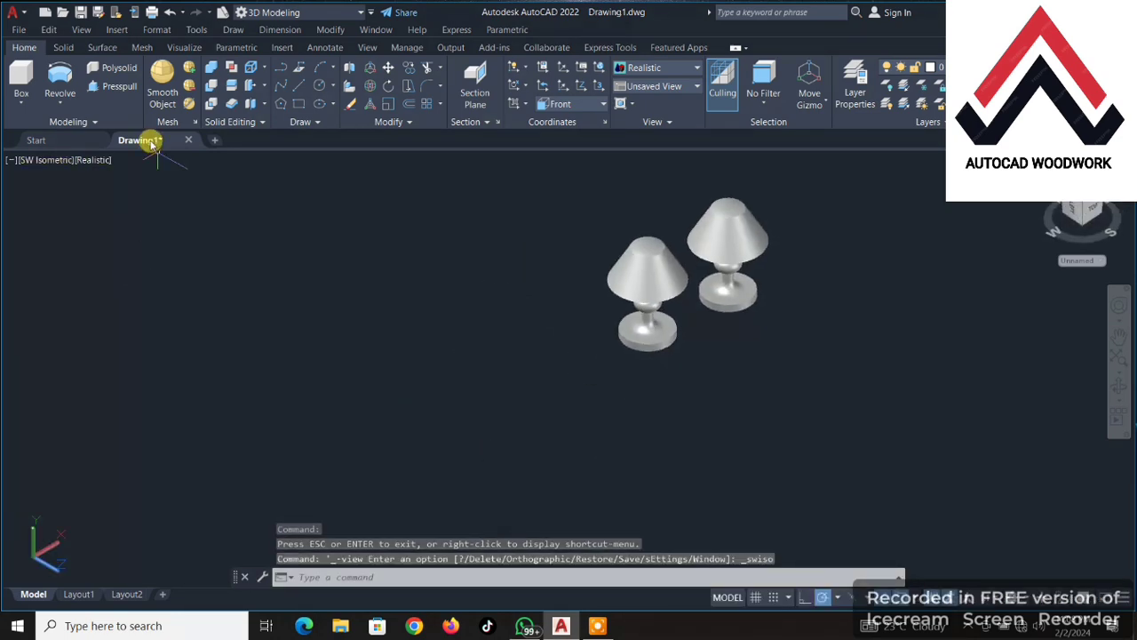
Preview the lamps in the Hidden and then X-ray visual styles.
{"action": "left_click", "coordinate": [99, 161]}
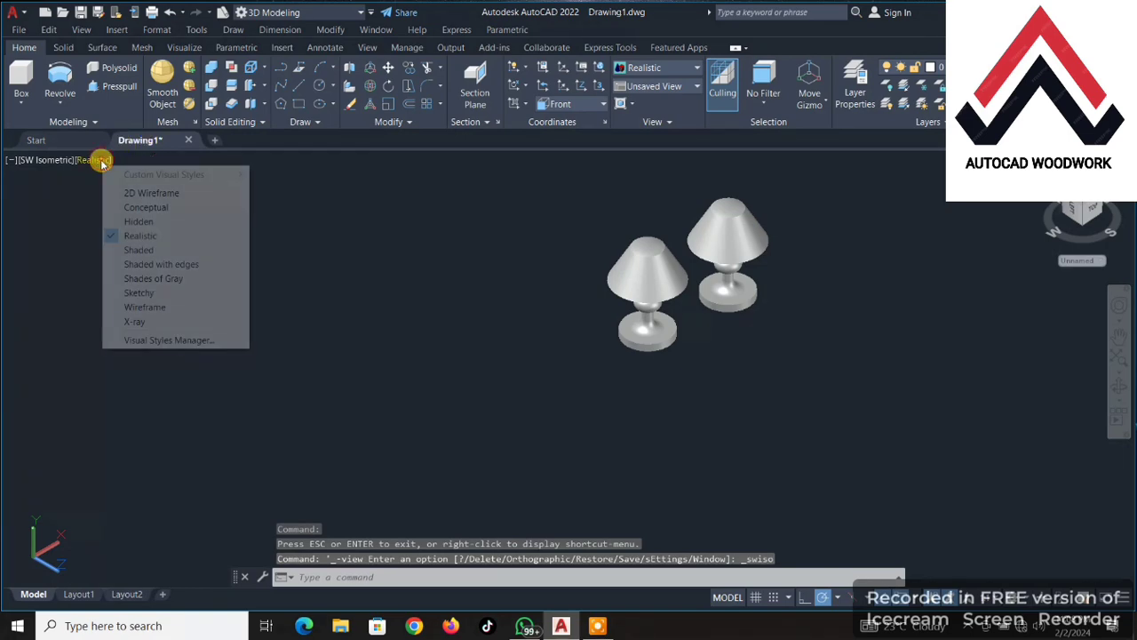
{"action": "left_click", "coordinate": [151, 222]}
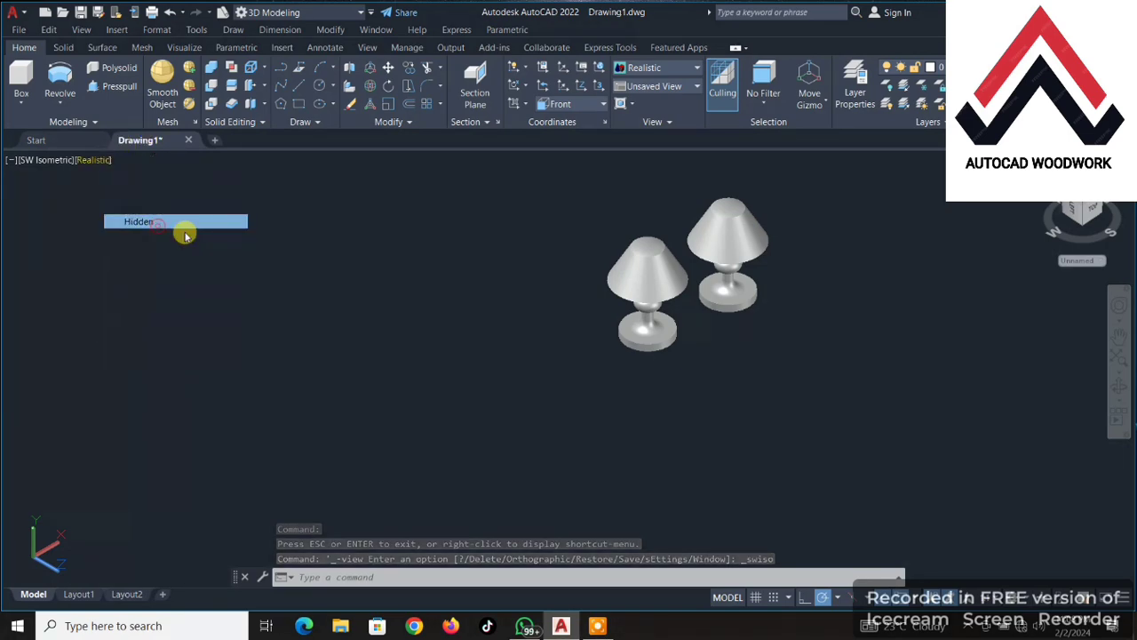
{"action": "scroll", "coordinate": [490, 310], "scroll_direction": "up", "scroll_amount": 3}
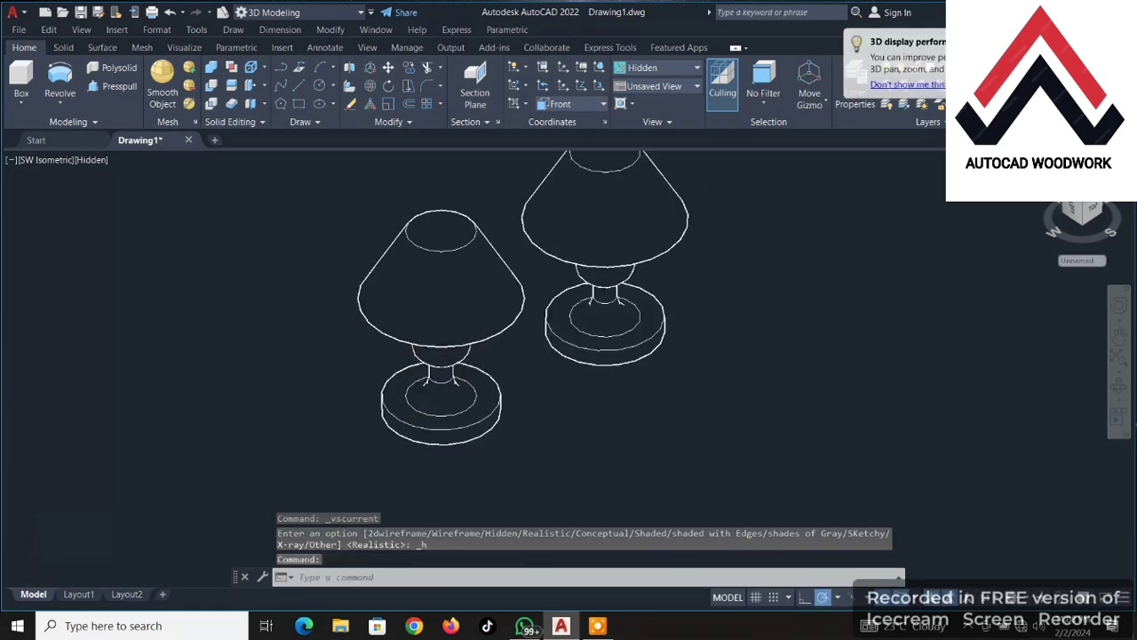
{"action": "scroll", "coordinate": [493, 328], "scroll_direction": "up", "scroll_amount": 1}
{"action": "scroll", "coordinate": [480, 342], "scroll_direction": "down", "scroll_amount": 2}
{"action": "middle_click_drag", "start_coordinate": [466, 348], "coordinate": [455, 349]}
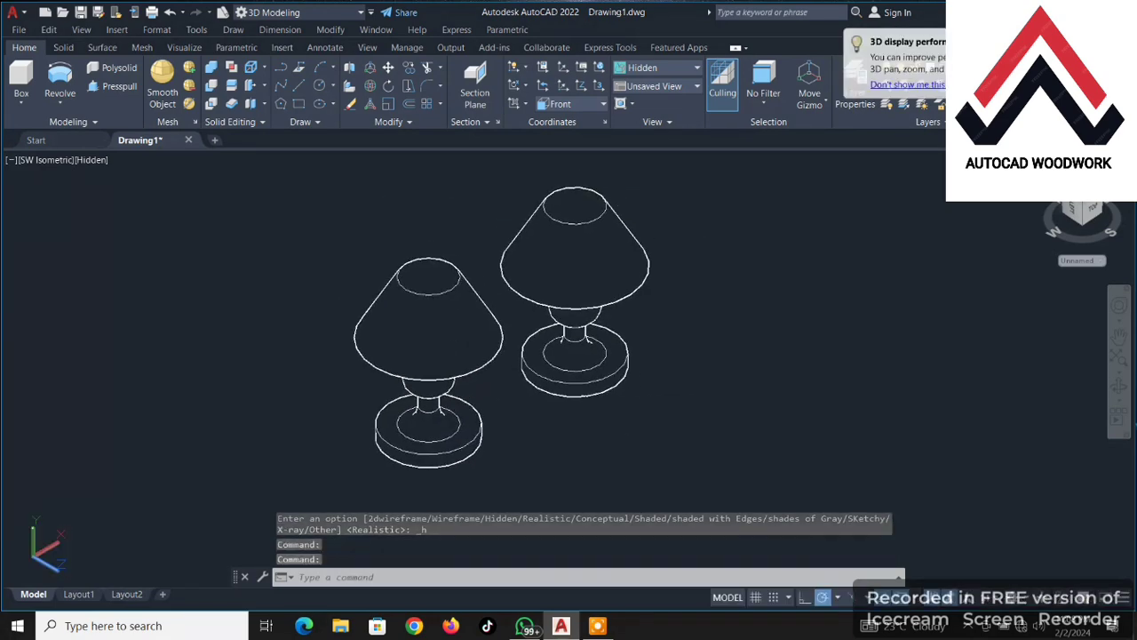
{"action": "left_click", "coordinate": [94, 160]}
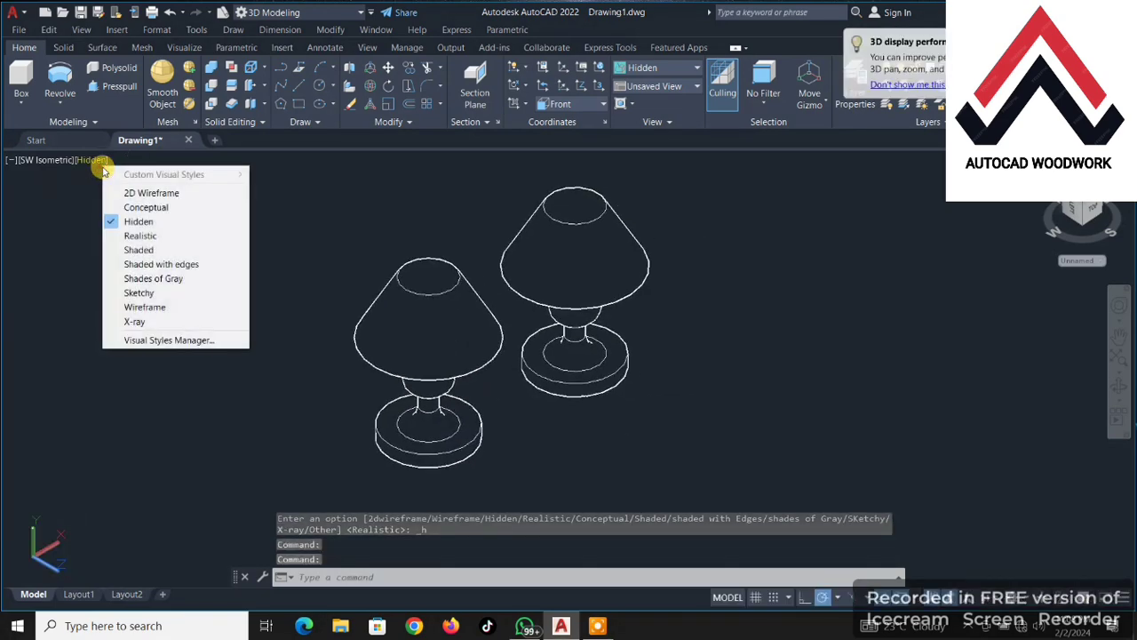
{"action": "left_click", "coordinate": [163, 321]}
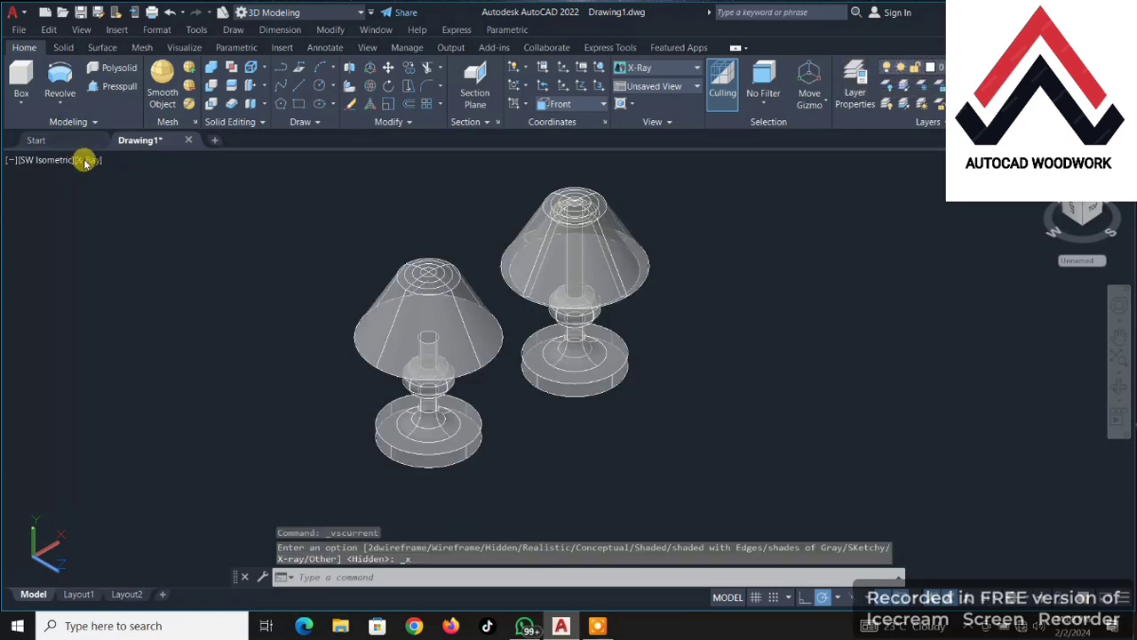
Try Wireframe and Sketchy, then settle on the Conceptual visual style.
{"action": "left_click", "coordinate": [86, 161]}
{"action": "left_click", "coordinate": [147, 306]}
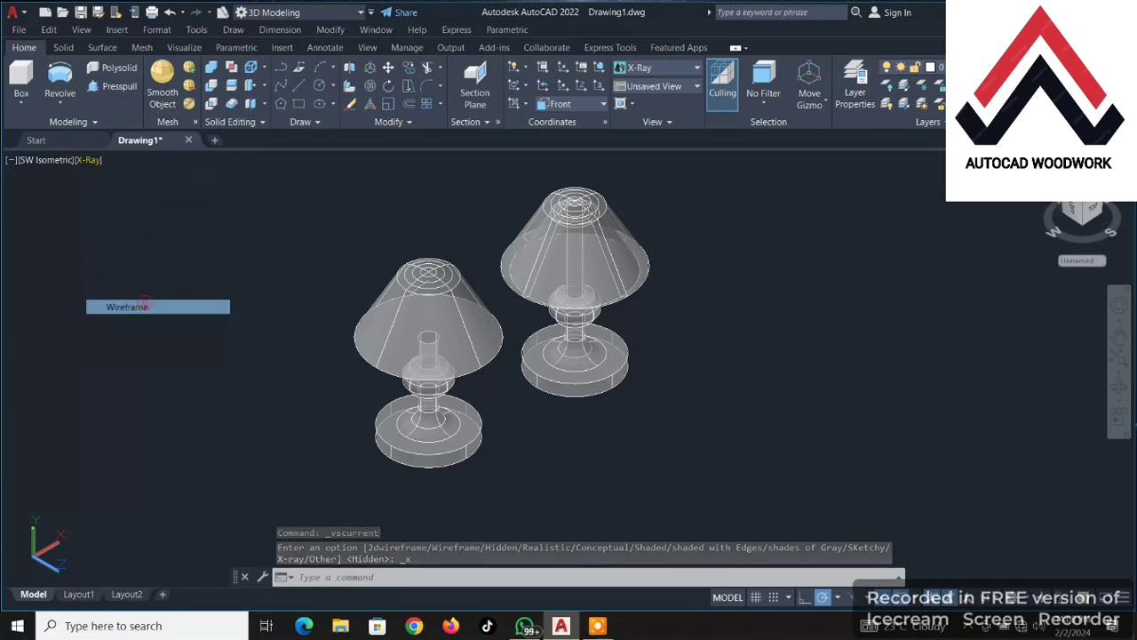
{"action": "left_click", "coordinate": [104, 163]}
{"action": "left_click", "coordinate": [153, 292]}
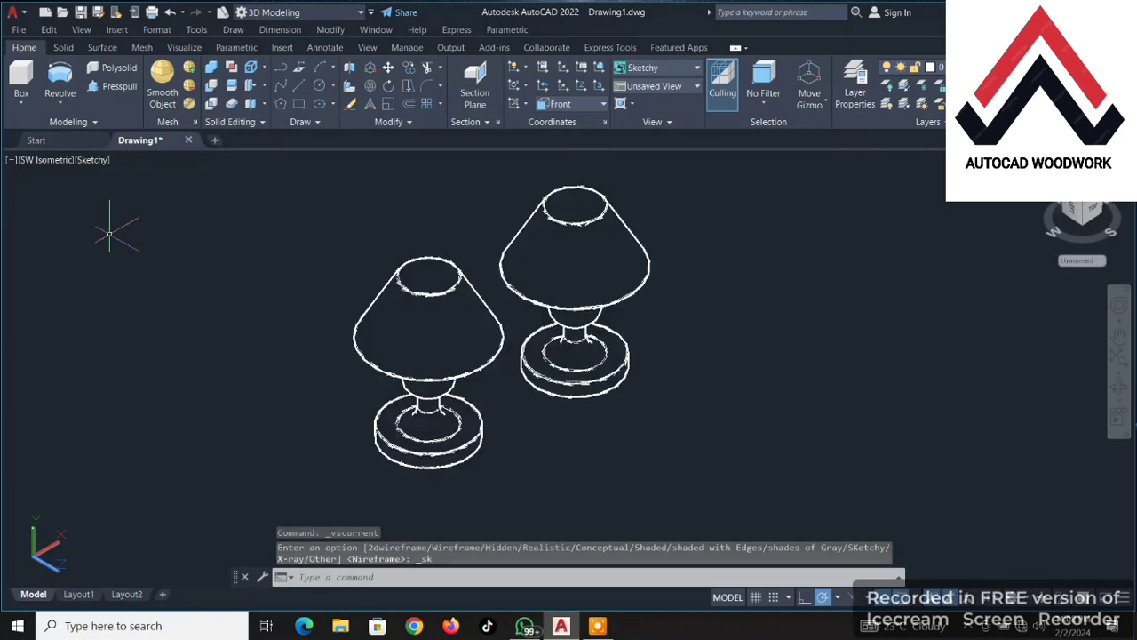
{"action": "left_click", "coordinate": [96, 163]}
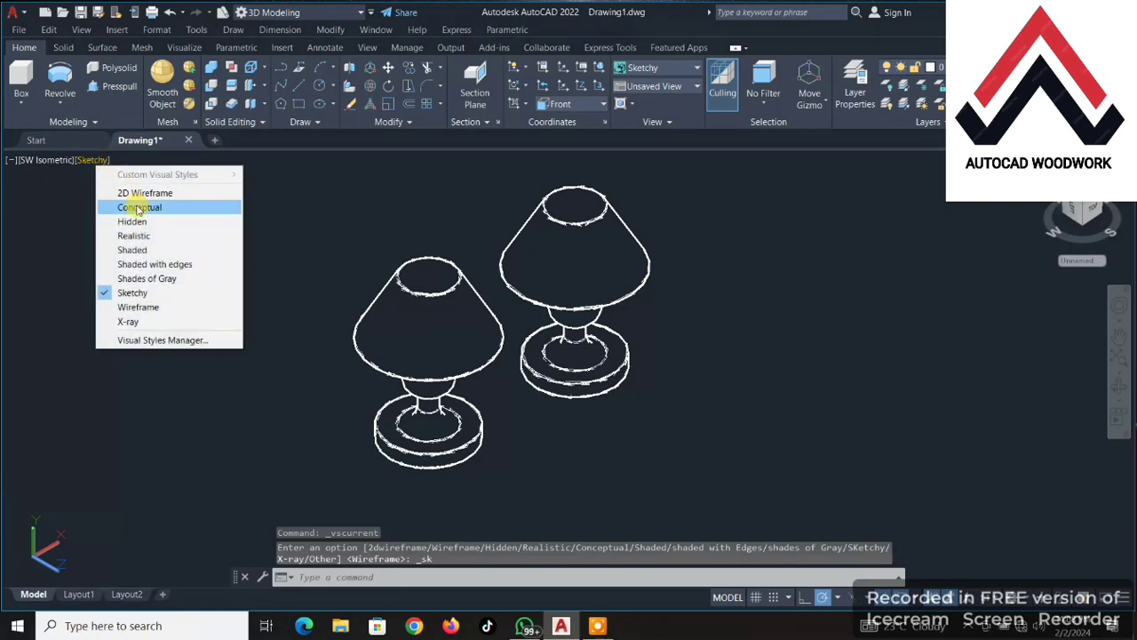
{"action": "left_click", "coordinate": [137, 207]}
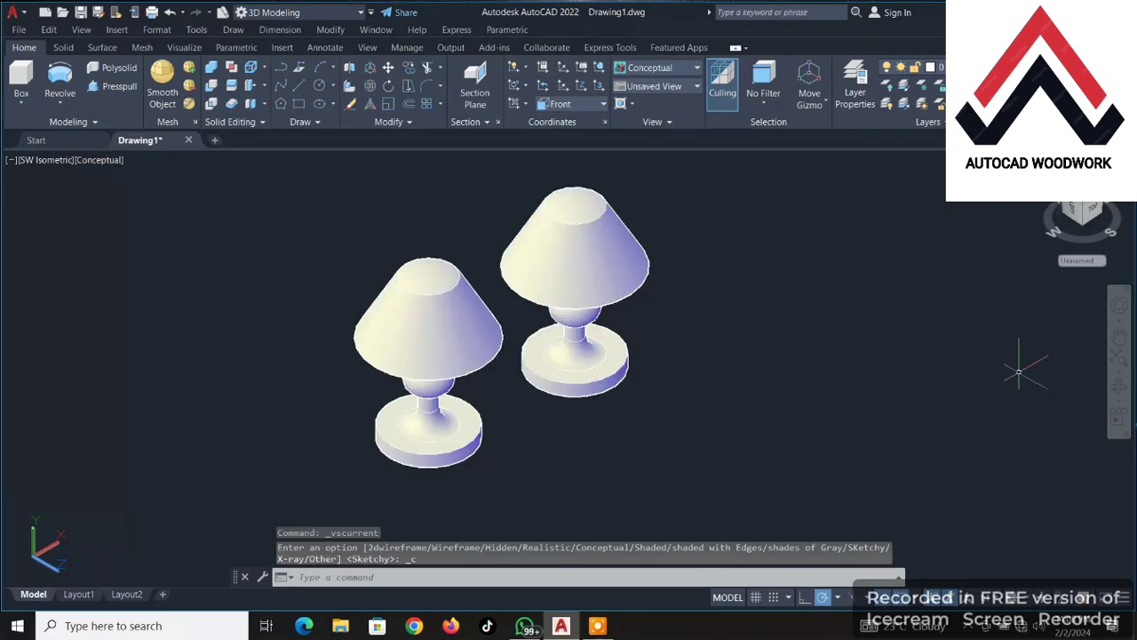
{"action": "left_click", "coordinate": [1121, 388]}
Orbit to a near front-on view showing both lamps' shade undersides.
{"action": "mouse_move", "coordinate": [805, 368]}
{"action": "left_mouse_down"}
{"action": "mouse_move", "coordinate": [691, 281]}
{"action": "mouse_move", "coordinate": [737, 302]}
{"action": "left_mouse_up"}
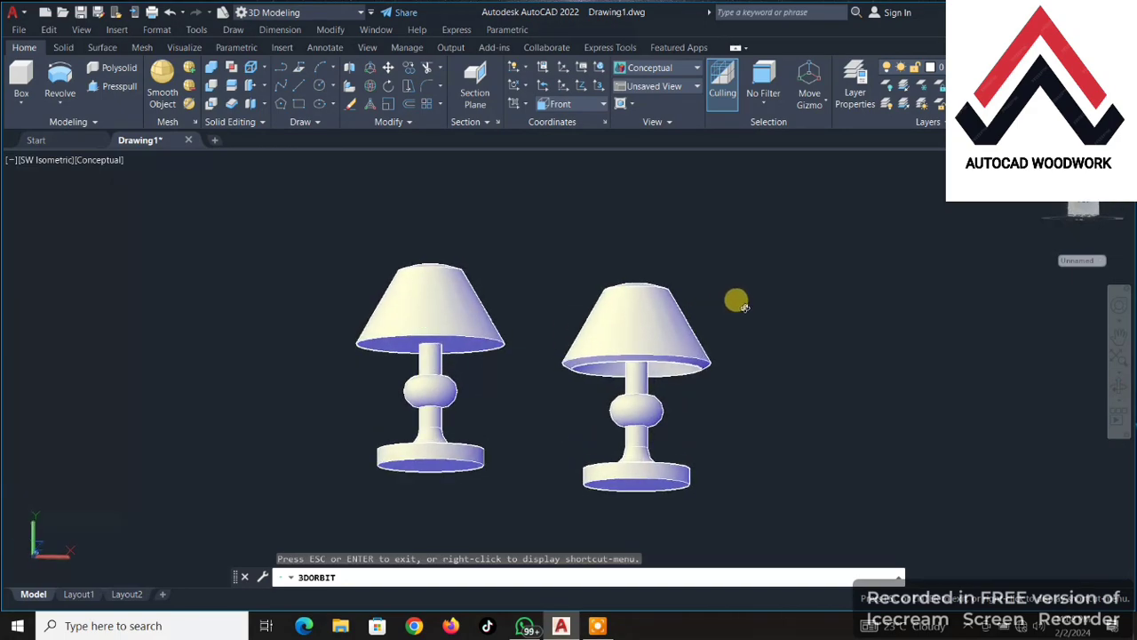